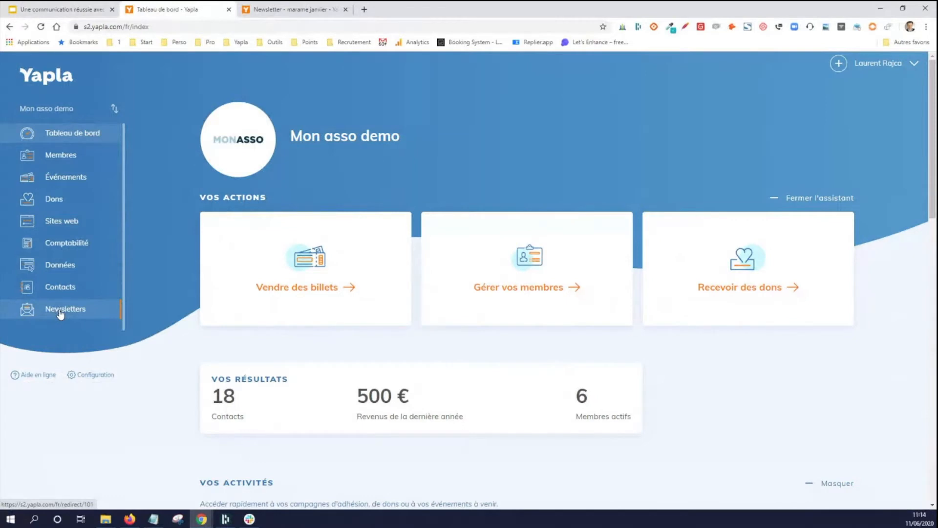
- Leave the newsletter "marame janvier" for the newsletter module's dashboard, comparing it with the association's main dashboard
{"action": "left_click", "coordinate": [288, 9]}
{"action": "scroll", "coordinate": [69, 178], "scroll_direction": "up", "scroll_amount": 8}
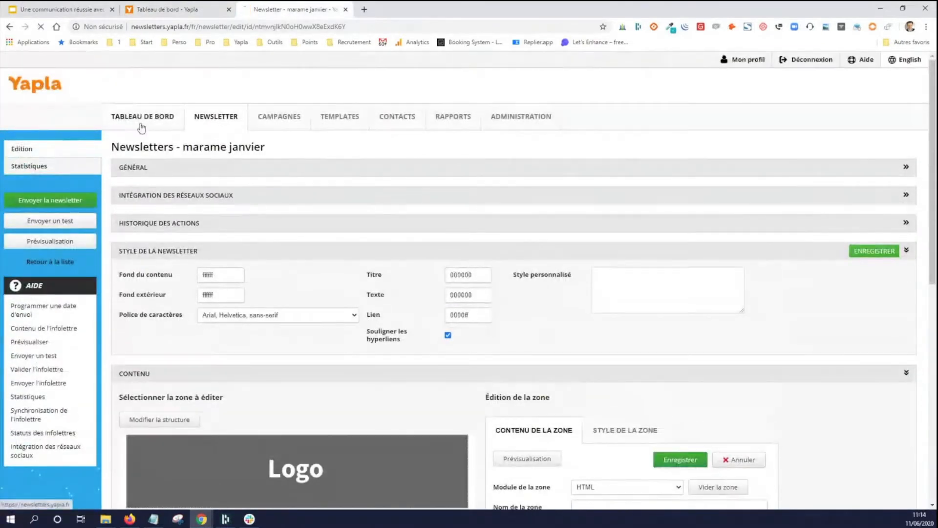
{"action": "left_click", "coordinate": [120, 117]}
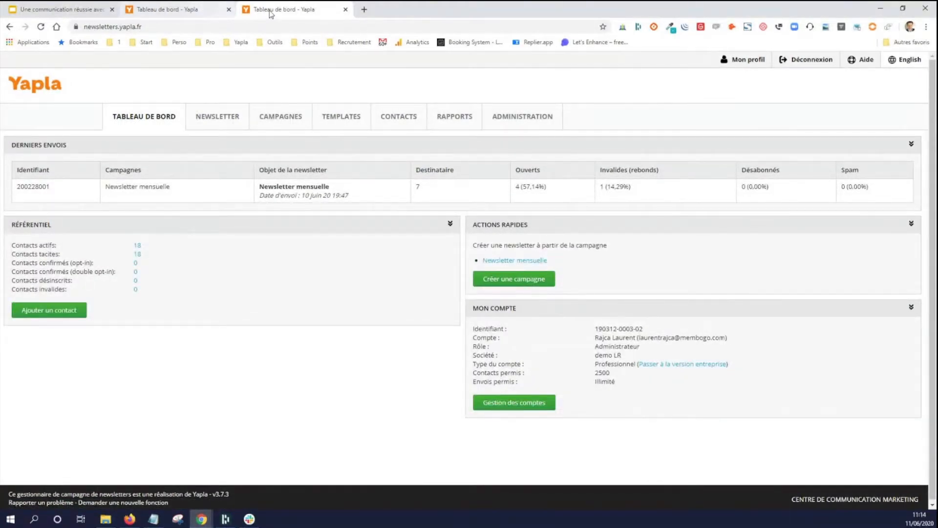
{"action": "left_click", "coordinate": [202, 6]}
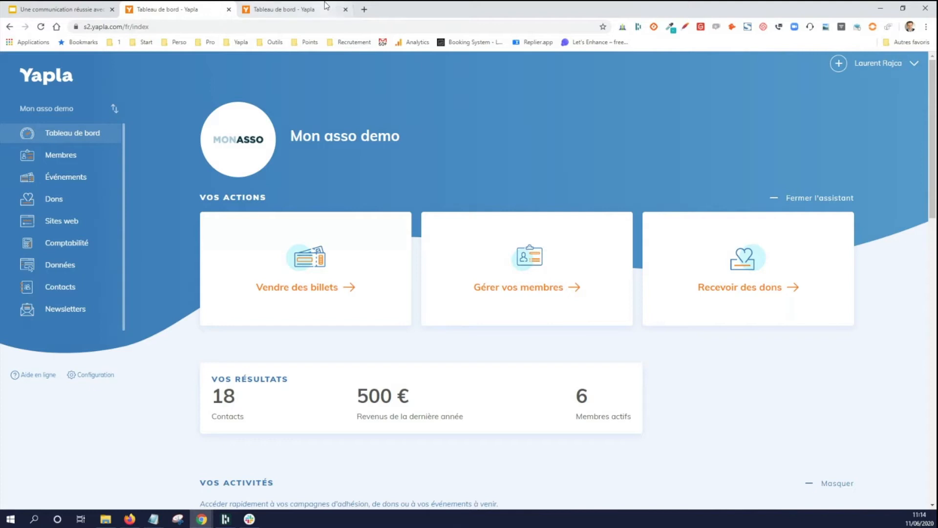
{"action": "left_click", "coordinate": [281, 8]}
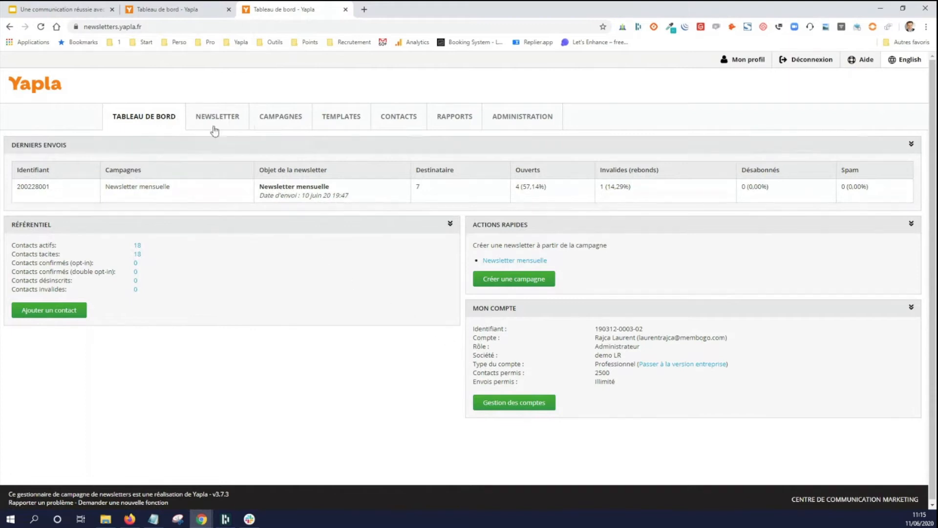
- Examine the contact import options: the Excel import, the Yapla connector and its synchronisation before sending
{"action": "left_click", "coordinate": [402, 117]}
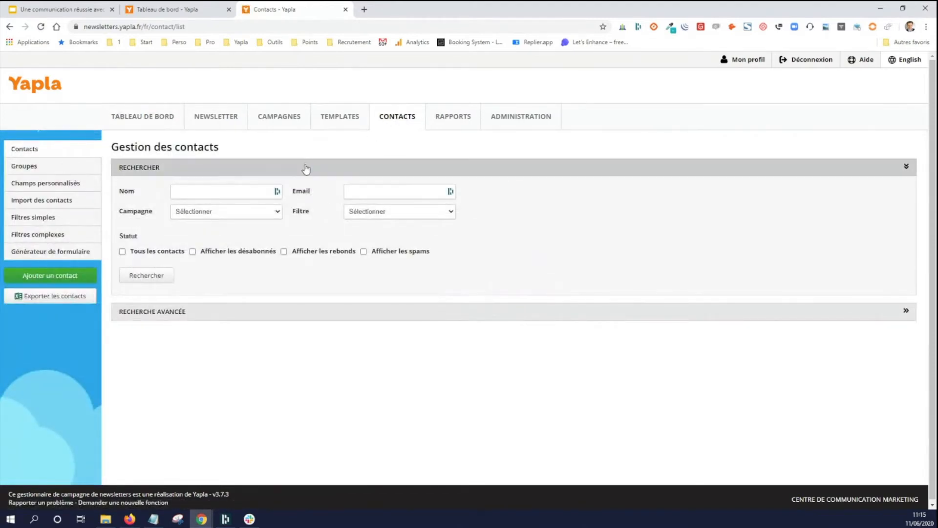
{"action": "left_click", "coordinate": [50, 205]}
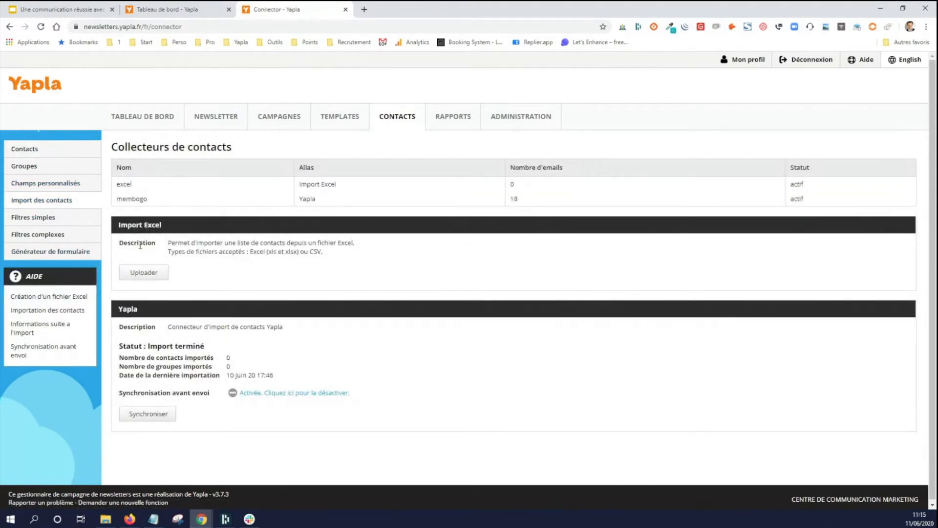
{"action": "left_click_drag", "start_coordinate": [123, 243], "coordinate": [299, 251]}
{"action": "left_click", "coordinate": [330, 256]}
{"action": "left_click_drag", "start_coordinate": [124, 326], "coordinate": [297, 383]}
{"action": "left_click", "coordinate": [297, 383]}
{"action": "left_click_drag", "start_coordinate": [123, 396], "coordinate": [210, 397]}
{"action": "left_click", "coordinate": [207, 397]}
- Open the full contact list and look through all its entries
{"action": "left_click", "coordinate": [56, 154]}
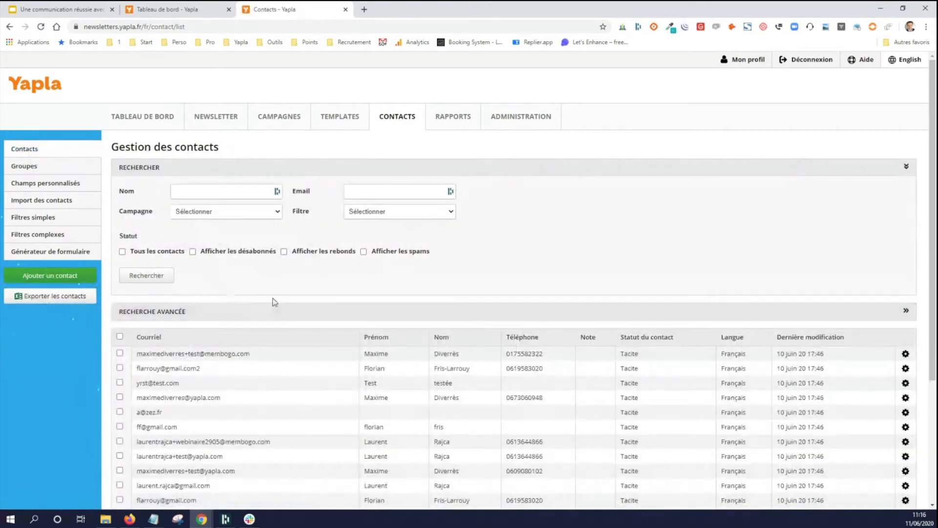
{"action": "scroll", "coordinate": [274, 300], "scroll_direction": "down", "scroll_amount": 2}
{"action": "scroll", "coordinate": [275, 302], "scroll_direction": "down", "scroll_amount": 2}
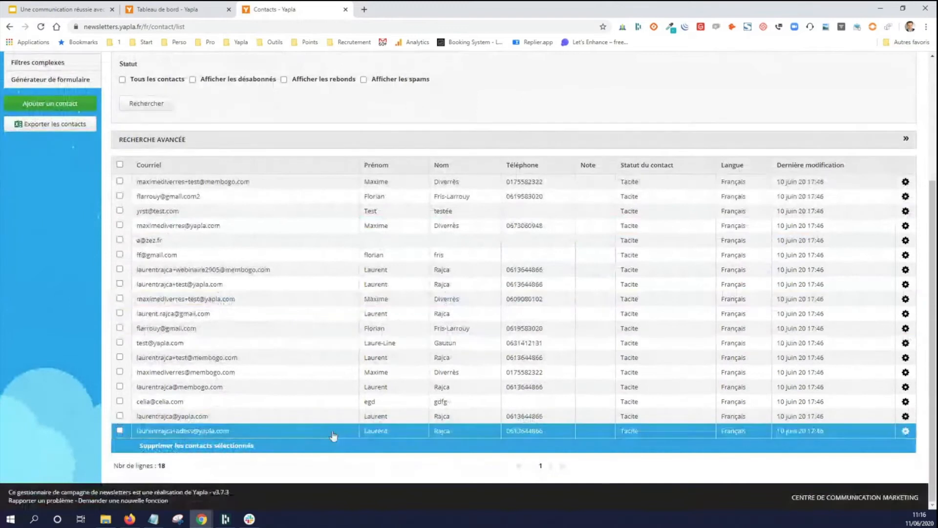
{"action": "scroll", "coordinate": [325, 391], "scroll_direction": "up", "scroll_amount": 2}
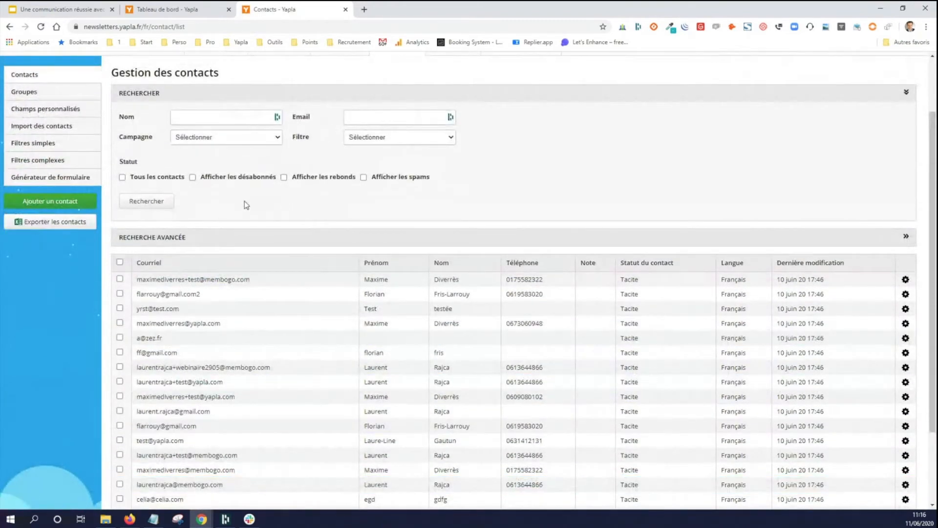
- Try the Confirmé (opt-in) status on the first listed contact, returning to the contact list without saving
{"action": "left_click", "coordinate": [190, 284]}
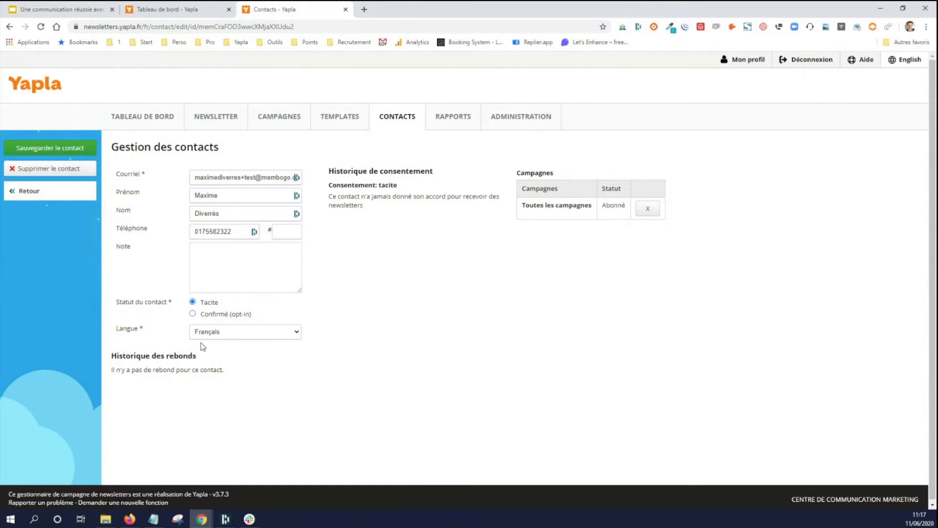
{"action": "left_click", "coordinate": [193, 314]}
{"action": "left_click", "coordinate": [389, 128]}
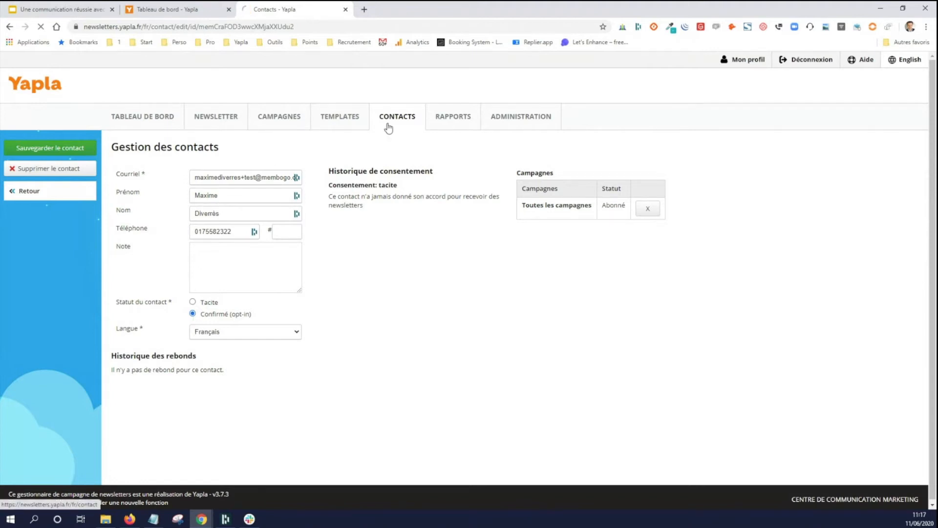
- Look through the contact list and check which filters are available for searching it
{"action": "scroll", "coordinate": [342, 361], "scroll_direction": "down", "scroll_amount": 2}
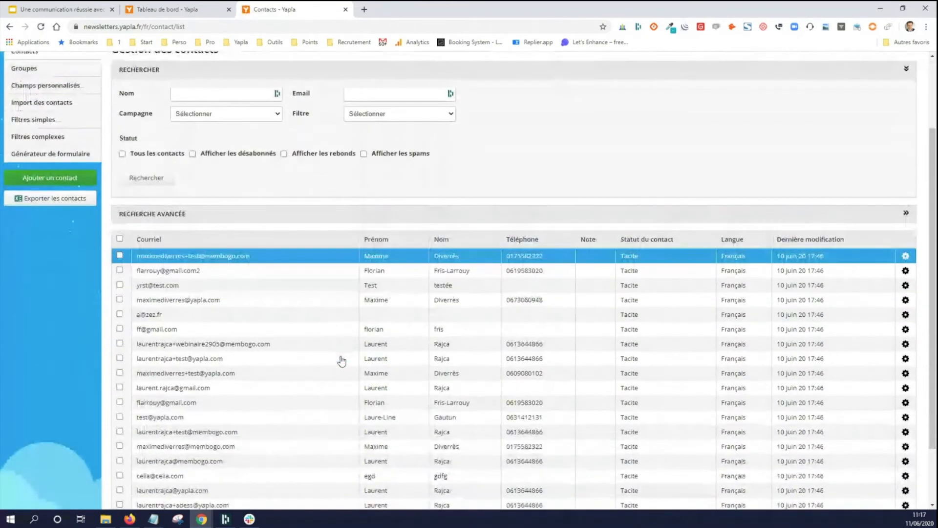
{"action": "scroll", "coordinate": [405, 385], "scroll_direction": "down", "scroll_amount": 2}
{"action": "scroll", "coordinate": [438, 394], "scroll_direction": "up", "scroll_amount": 4}
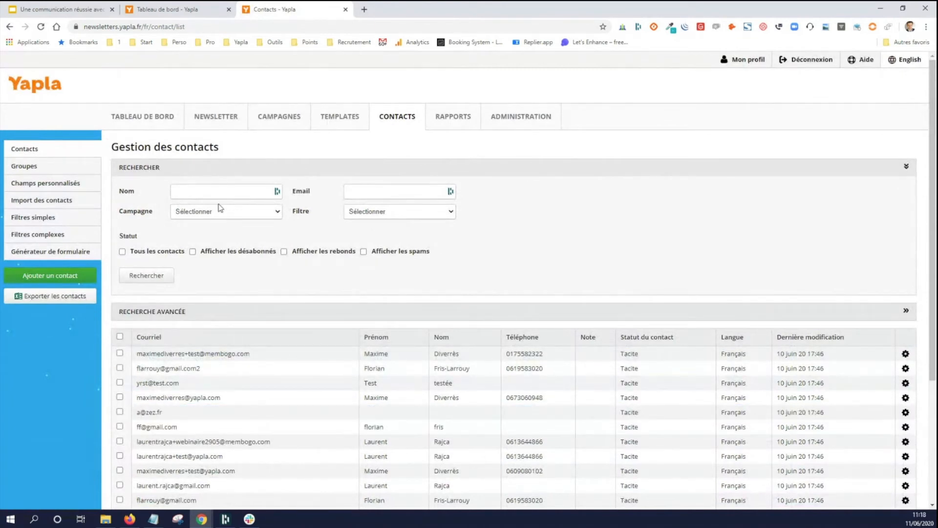
{"action": "left_click", "coordinate": [405, 213]}
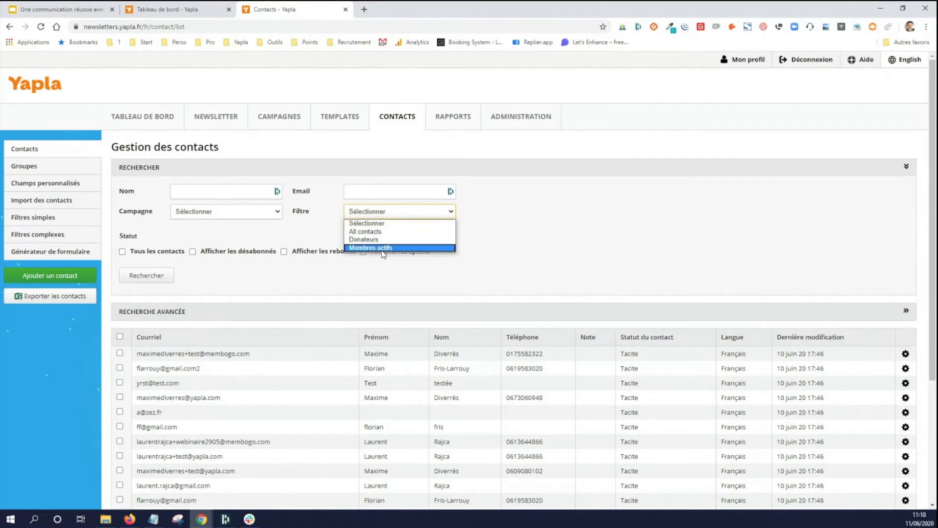
{"action": "left_click", "coordinate": [514, 217]}
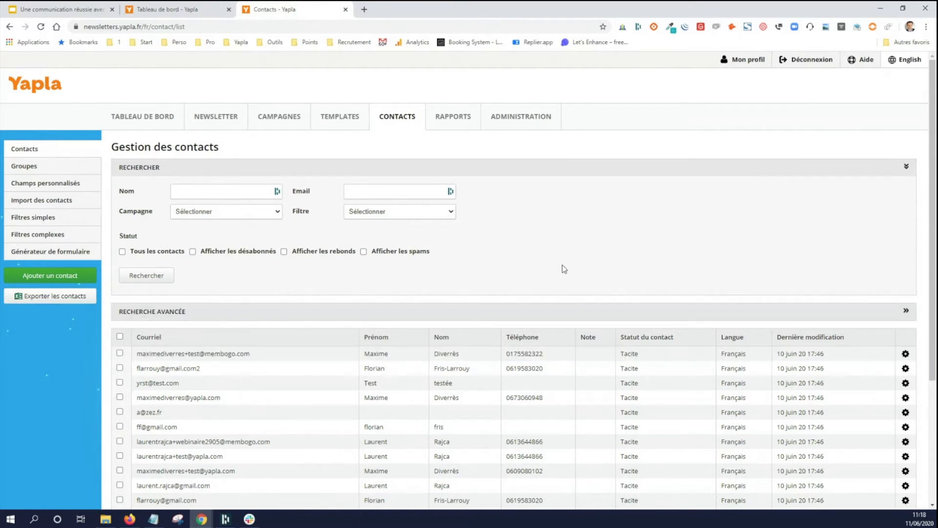
- Add a custom contact field of type Texte labelled "Inscrit à la newsletter", keeping its default settings
{"action": "left_click", "coordinate": [66, 184]}
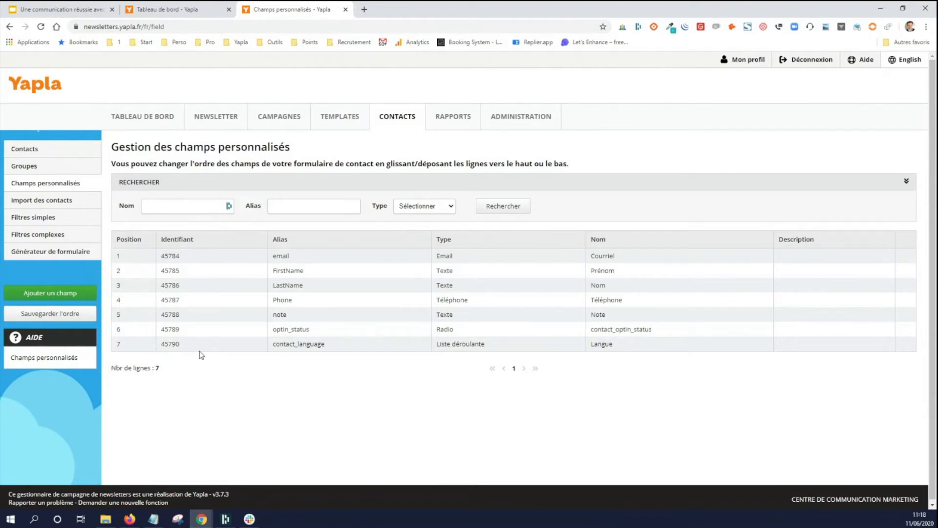
{"action": "left_click", "coordinate": [71, 311]}
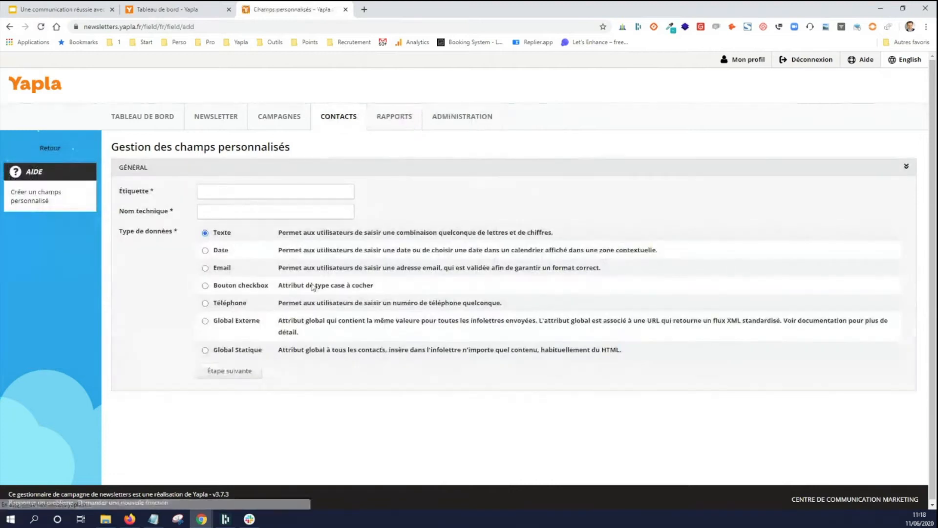
{"action": "left_click", "coordinate": [259, 192]}
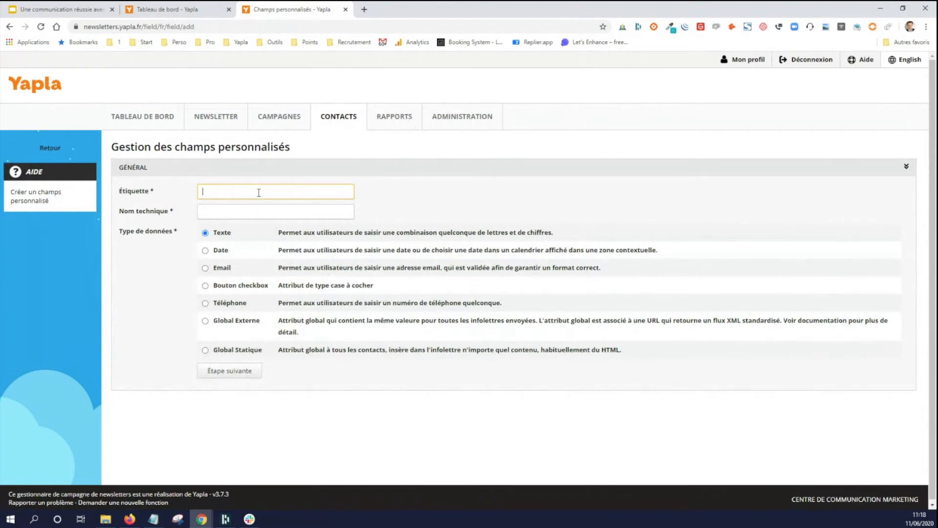
{"action": "type", "text": "Inscrit à la newsletter"}
{"action": "left_click", "coordinate": [563, 191]}
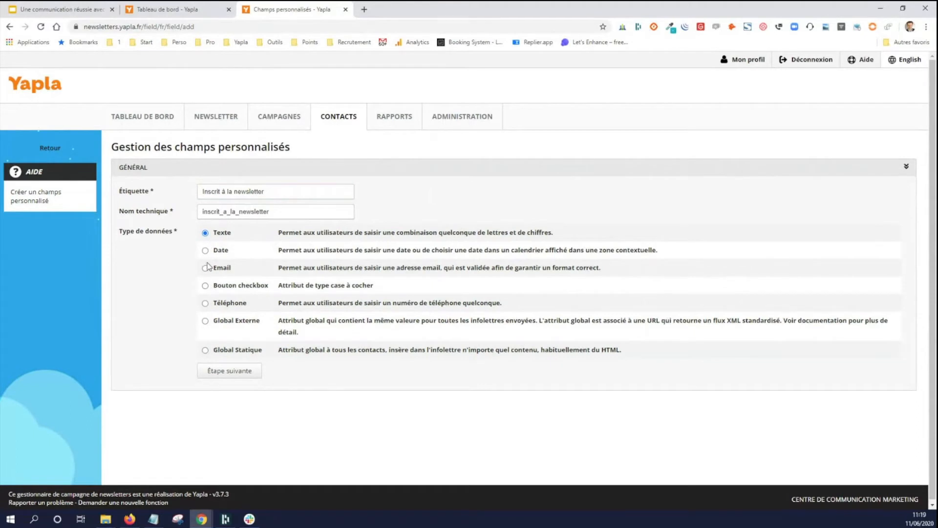
{"action": "left_click", "coordinate": [230, 371]}
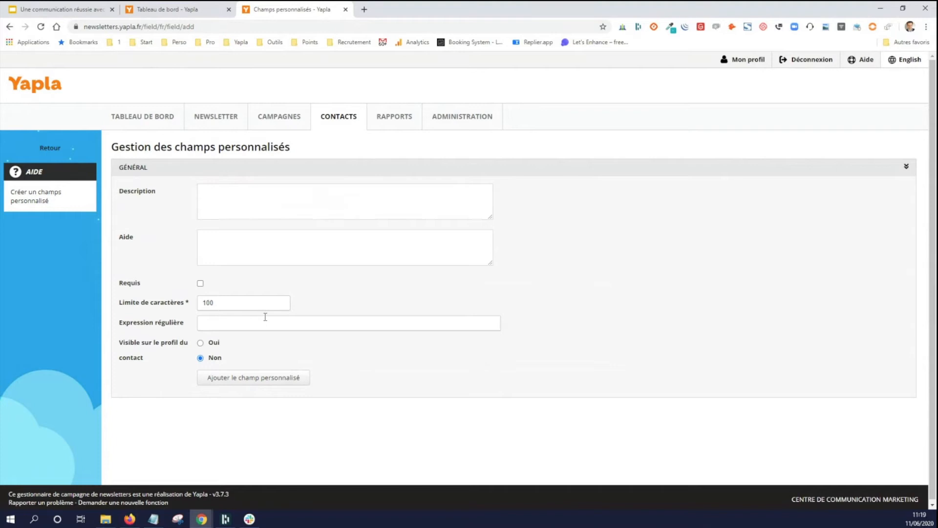
{"action": "left_click", "coordinate": [251, 383]}
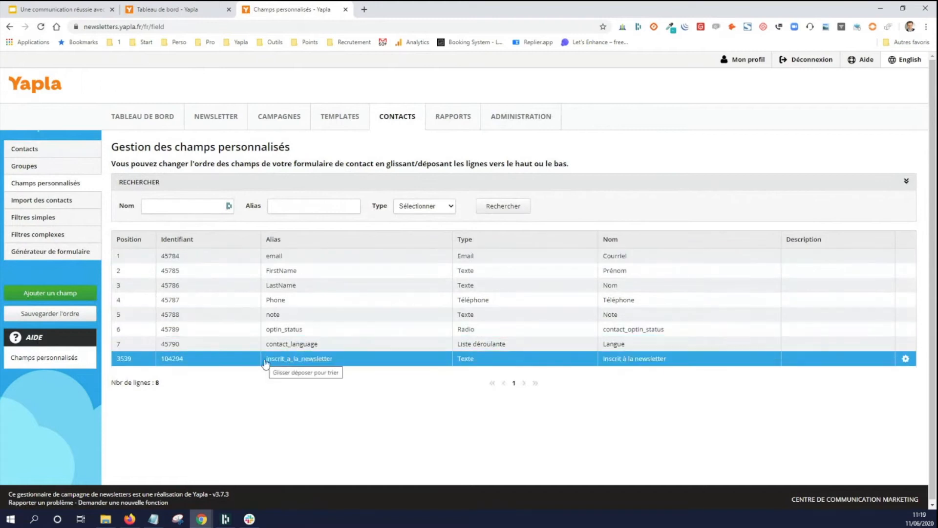
- Set the "Inscrit à la newsletter" field of the first listed contact to 1 and save the contact
{"action": "left_click", "coordinate": [62, 155]}
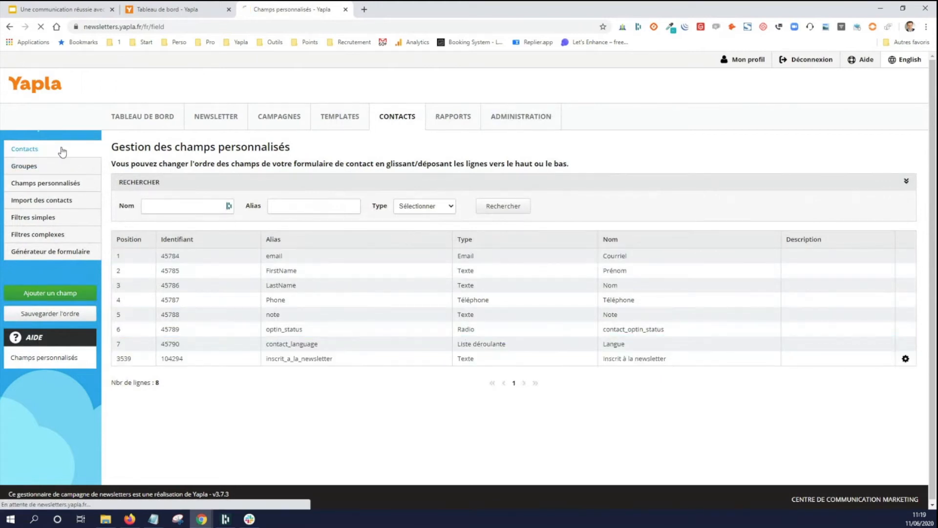
{"action": "left_click", "coordinate": [215, 356]}
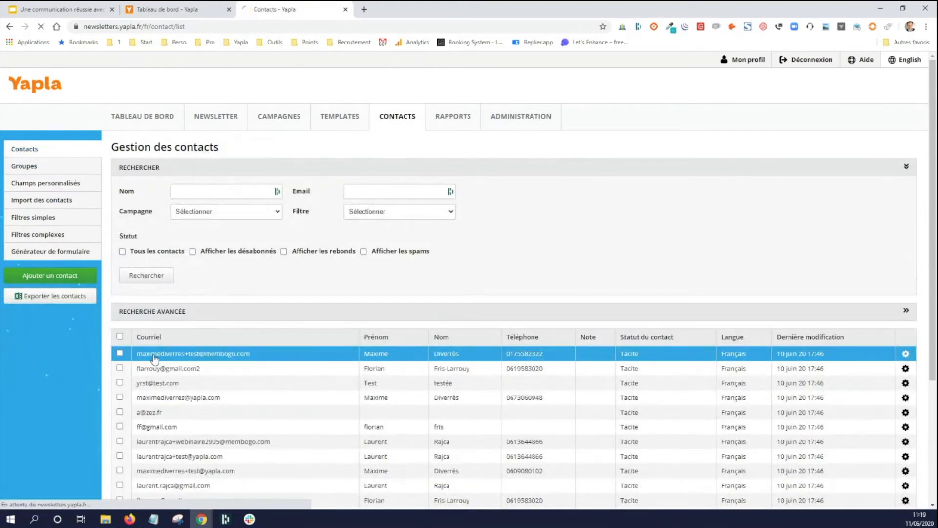
{"action": "left_click", "coordinate": [222, 348]}
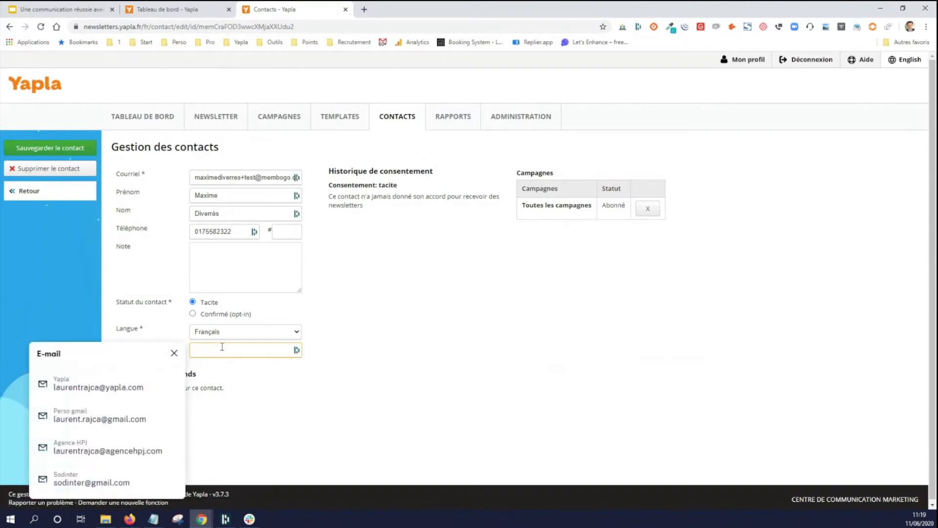
{"action": "type", "text": "1"}
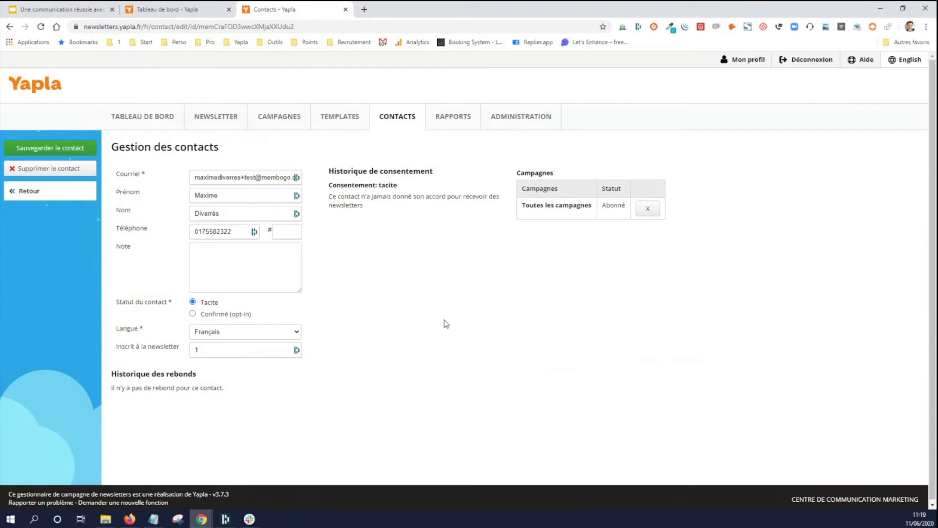
{"action": "left_click", "coordinate": [51, 151]}
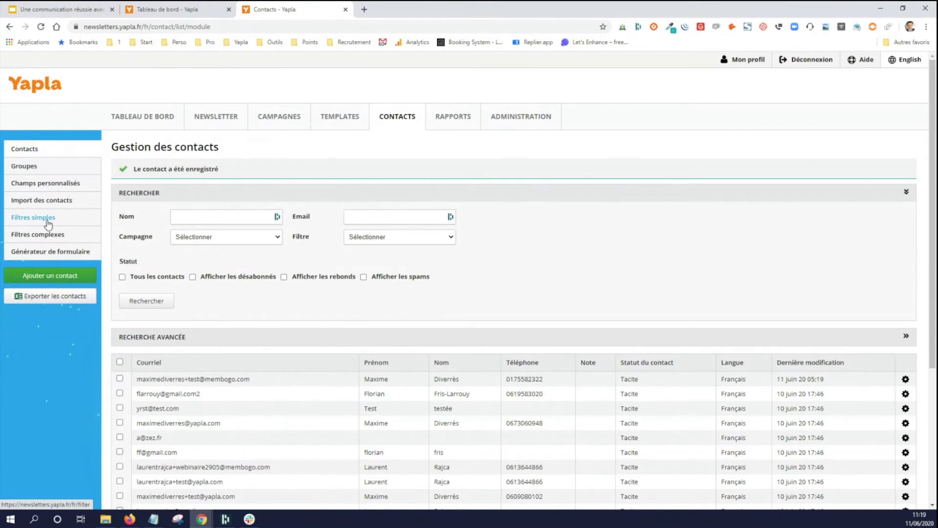
- Open the simple filters and examine the existing Donateurs and Membres actifs entries
{"action": "left_click", "coordinate": [48, 224]}
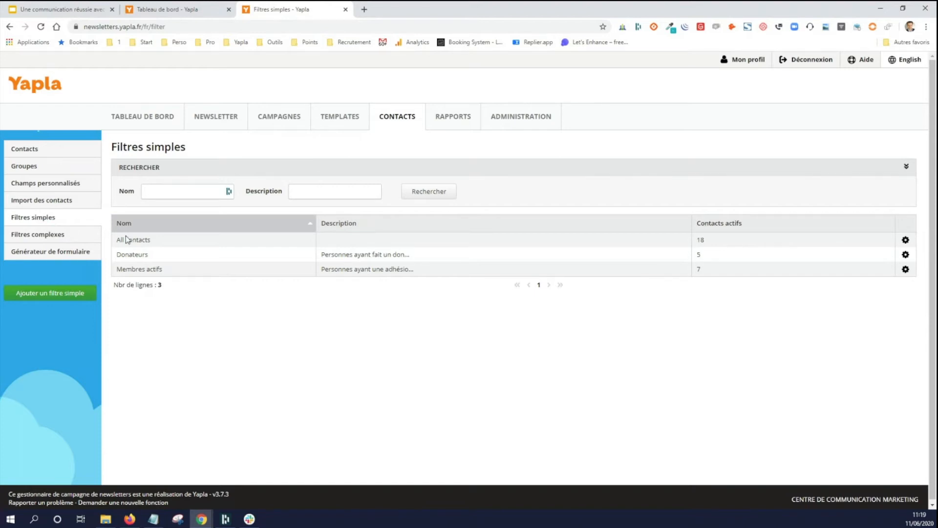
{"action": "left_click", "coordinate": [163, 258]}
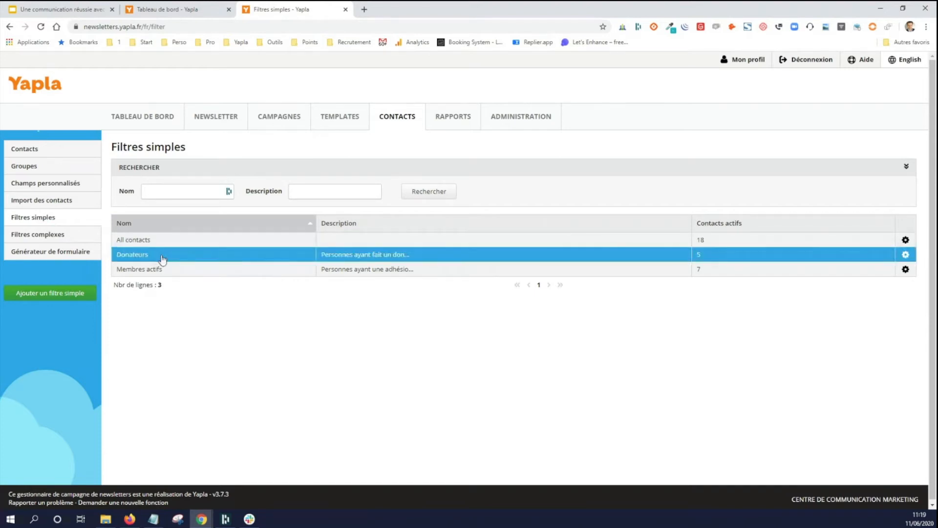
{"action": "left_click", "coordinate": [162, 273]}
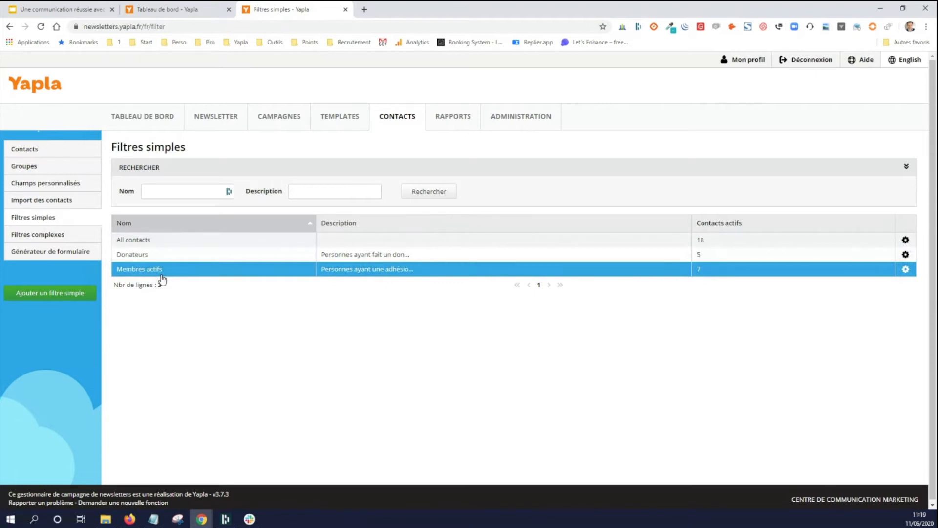
- Start a new simple filter and name it "Inscrit newsletter"
{"action": "left_click", "coordinate": [64, 294]}
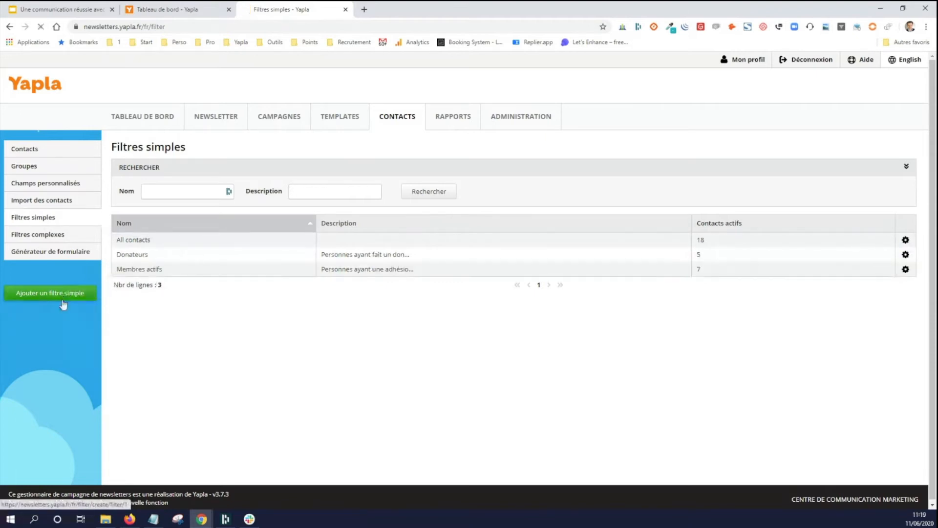
{"action": "left_click", "coordinate": [218, 168]}
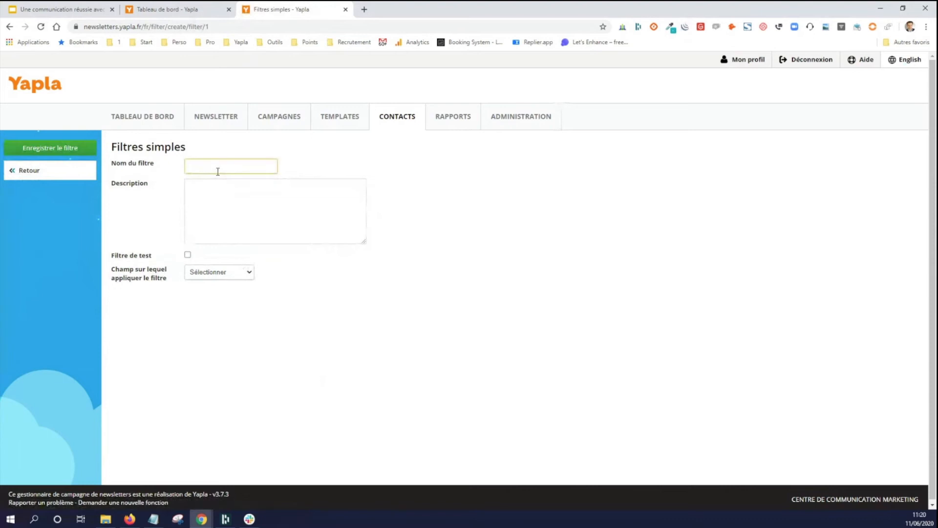
{"action": "type", "text": "Inscrit ne"}
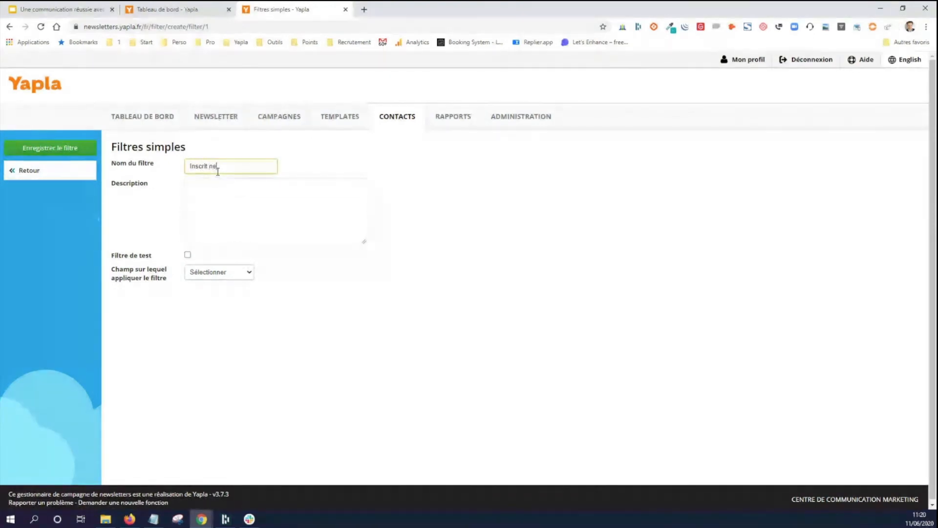
{"action": "type", "text": "wsletter"}
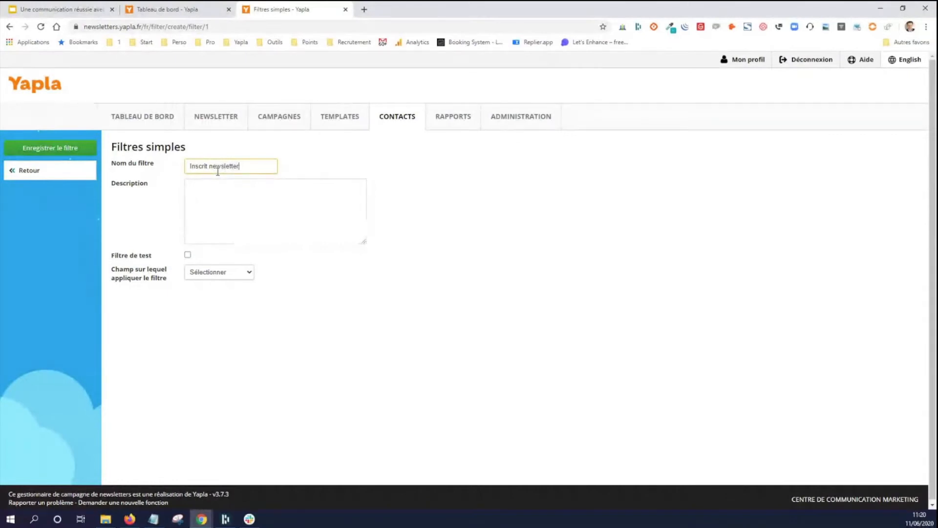
- Make the filter match contacts whose "Inscrit à la newsletter" field equals (Égale) 1, and save the filter
{"action": "left_click", "coordinate": [208, 268]}
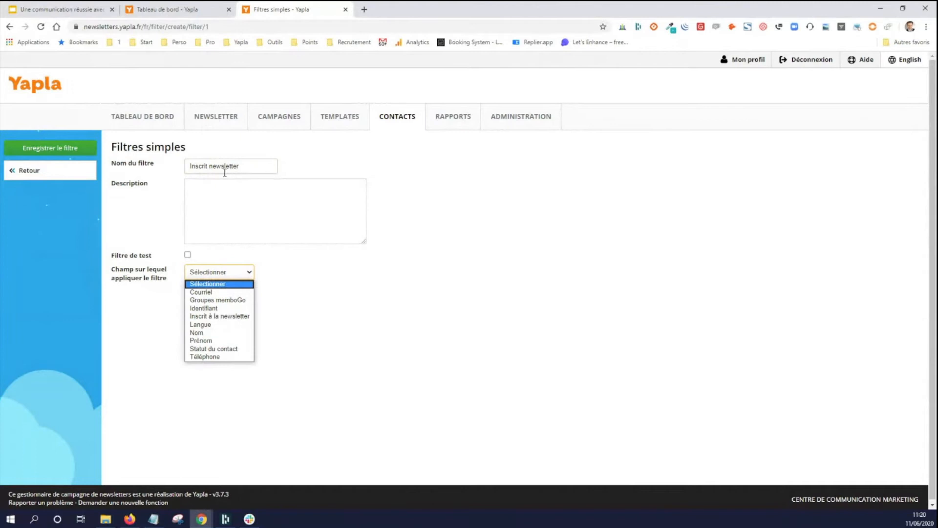
{"action": "left_click", "coordinate": [220, 316]}
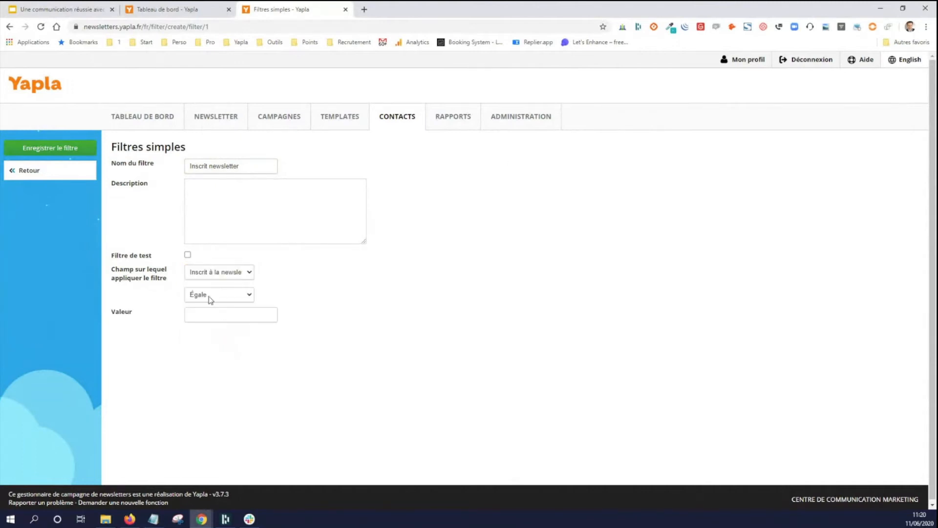
{"action": "left_click", "coordinate": [220, 294]}
{"action": "left_click", "coordinate": [220, 309]}
{"action": "left_click", "coordinate": [221, 315]}
{"action": "type", "text": "1"}
{"action": "left_click", "coordinate": [422, 247]}
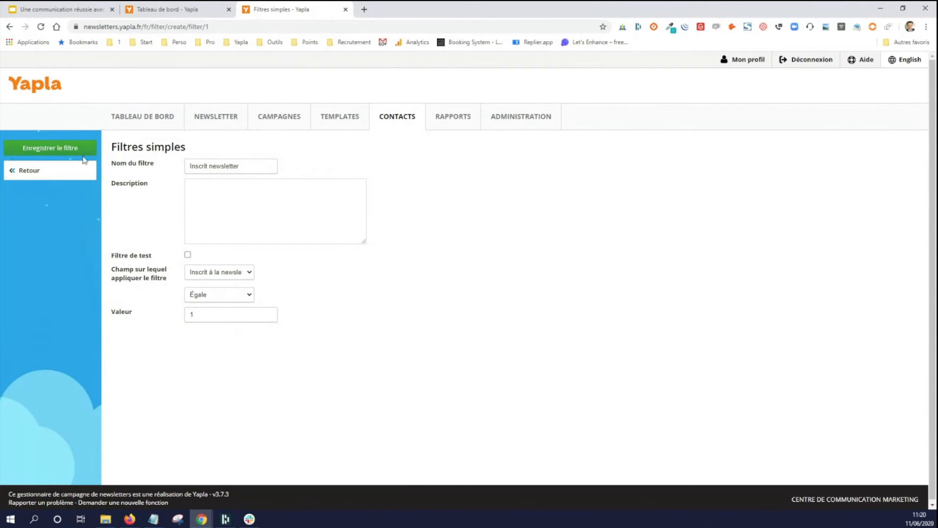
{"action": "left_click", "coordinate": [58, 147]}
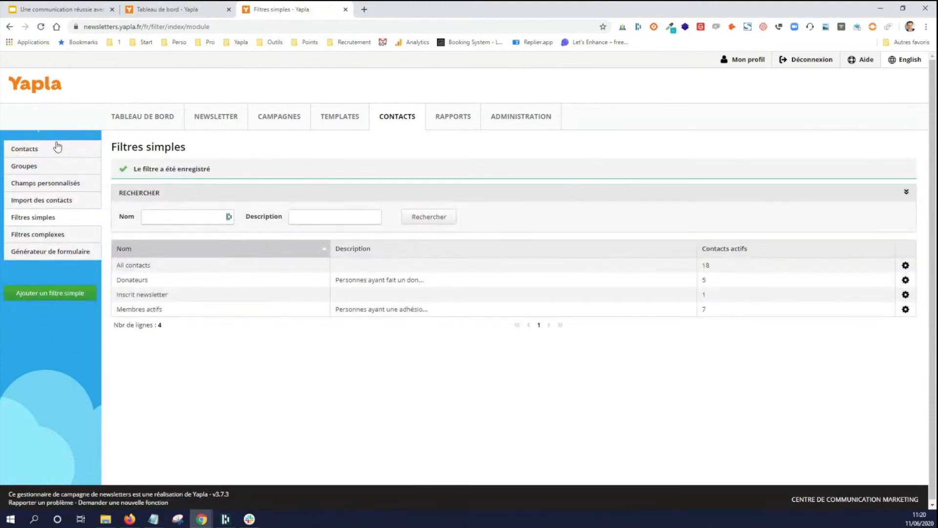
{"action": "left_click", "coordinate": [123, 295]}
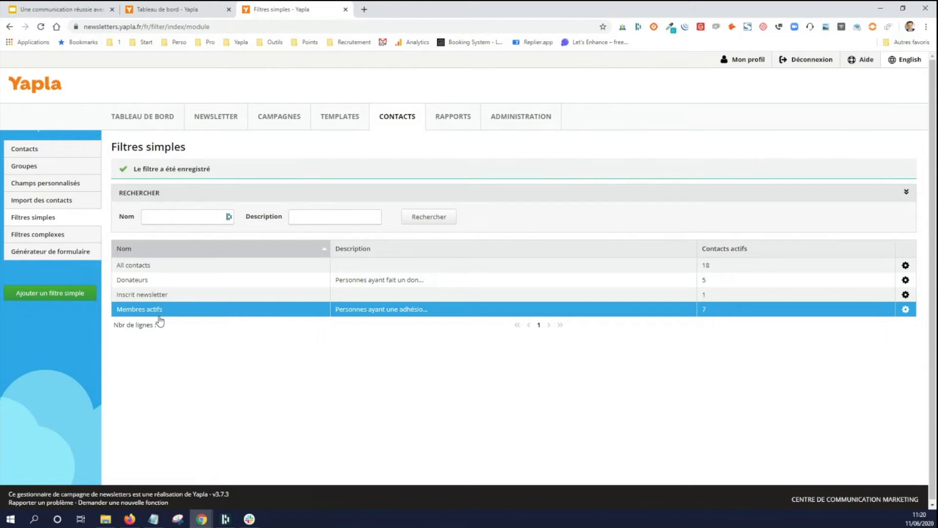
- Start a new complex filter that combines the base filters Donateurs AND Membres actifs
{"action": "left_click", "coordinate": [63, 236]}
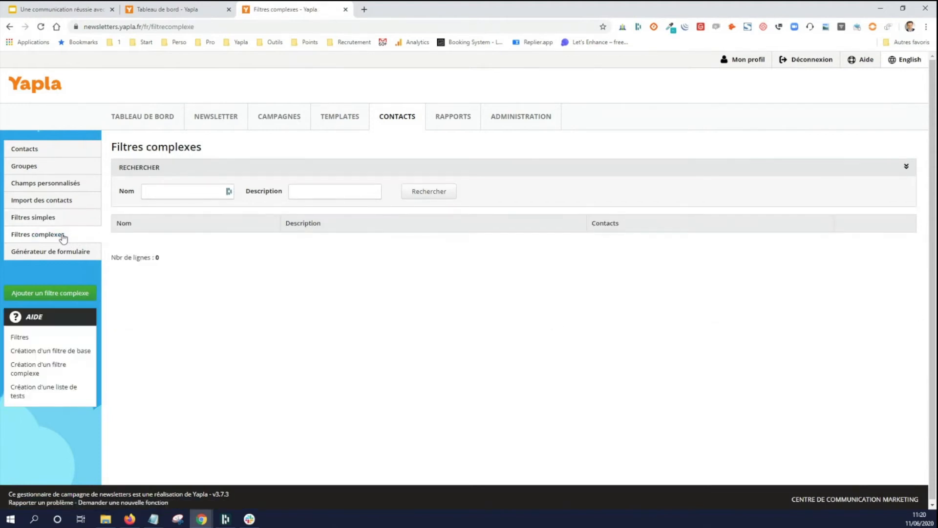
{"action": "left_click", "coordinate": [55, 291]}
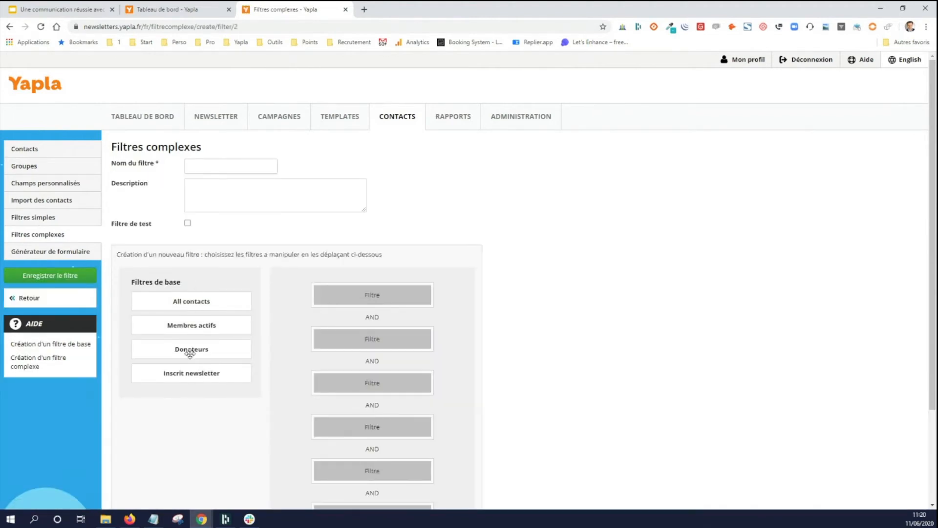
{"action": "left_click_drag", "start_coordinate": [185, 350], "coordinate": [367, 298]}
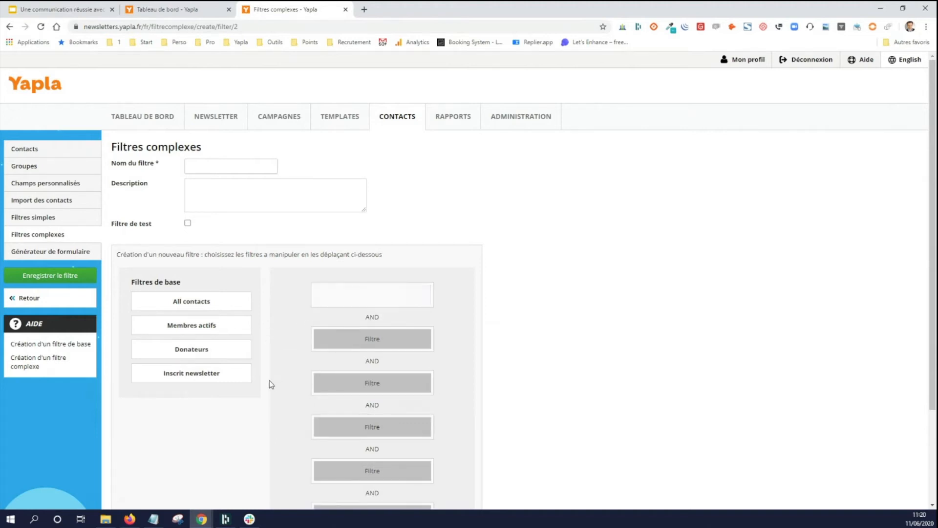
{"action": "left_click_drag", "start_coordinate": [193, 327], "coordinate": [401, 350]}
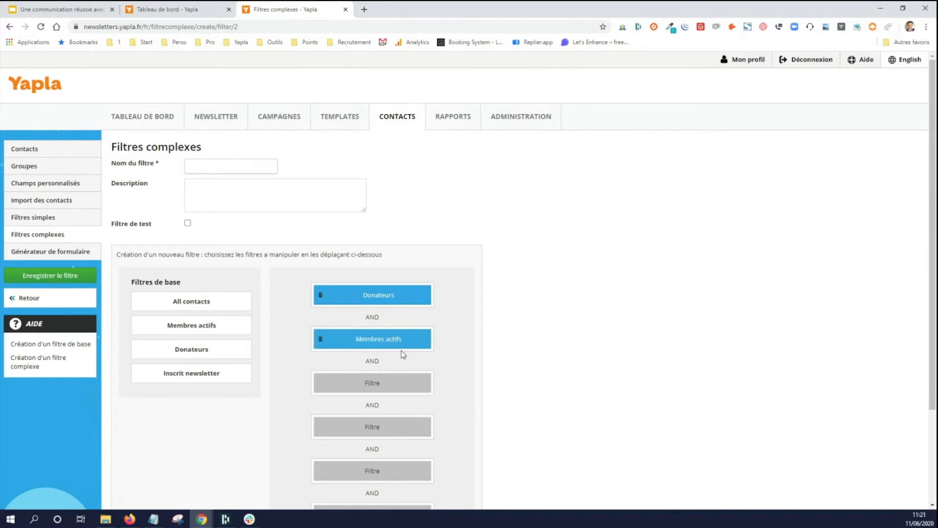
- Name the complex filter "Donateurs + membre" and save it
{"action": "left_click", "coordinate": [209, 172]}
{"action": "type", "text": "Donateurs + membre"}
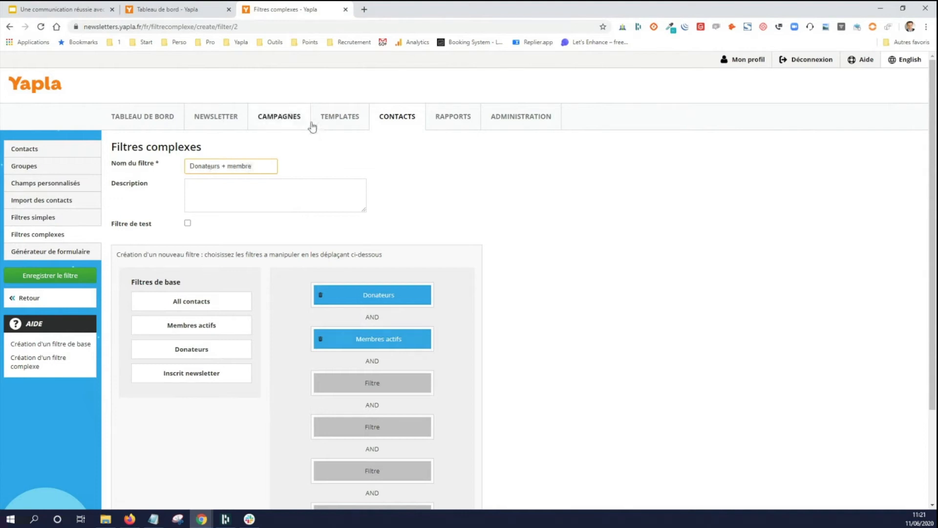
{"action": "left_click", "coordinate": [321, 154]}
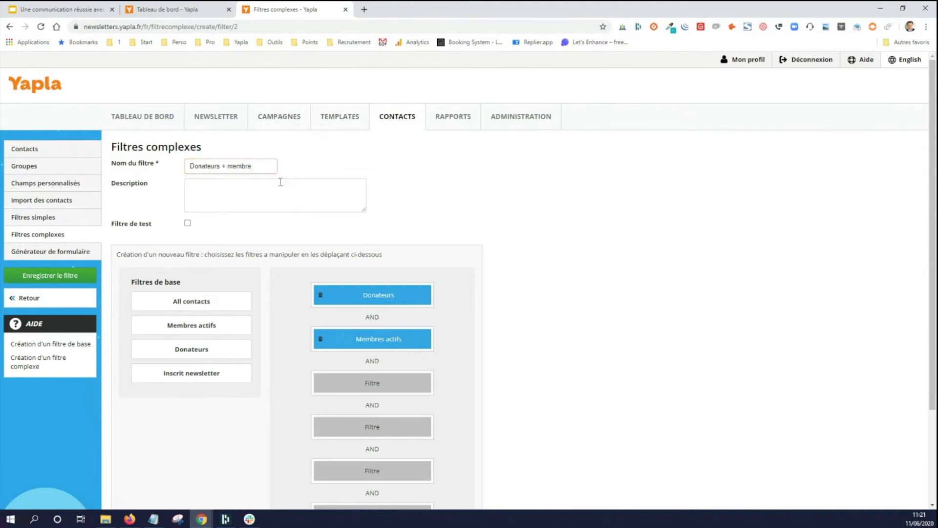
{"action": "scroll", "coordinate": [290, 218], "scroll_direction": "down", "scroll_amount": 3}
{"action": "scroll", "coordinate": [293, 292], "scroll_direction": "up", "scroll_amount": 3}
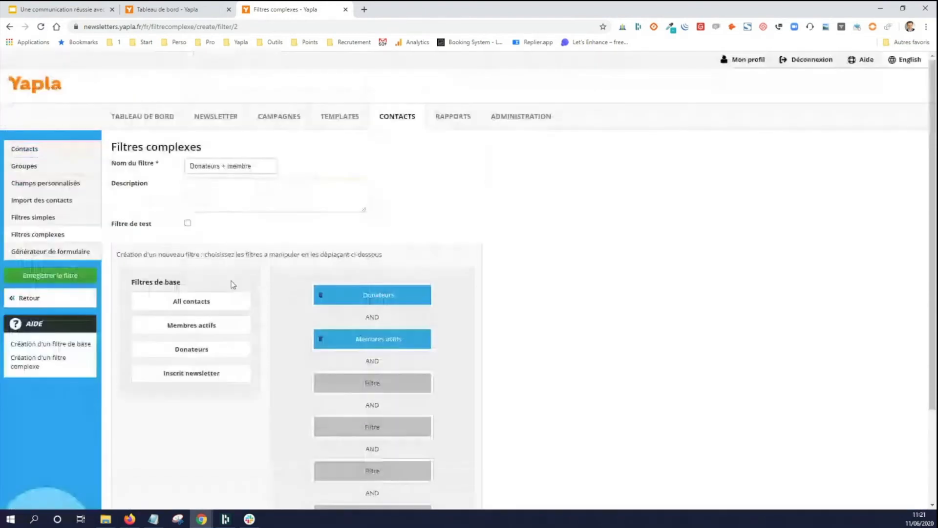
{"action": "left_click", "coordinate": [61, 275]}
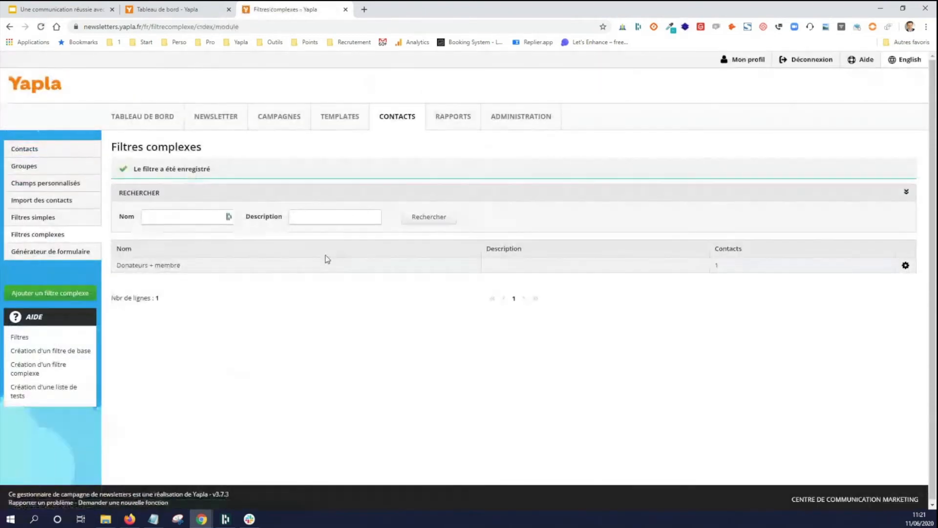
- In the signup form generator, include the Prénom, Nom and inscrit_a_la_newsletter fields along with Email
{"action": "left_click", "coordinate": [54, 253]}
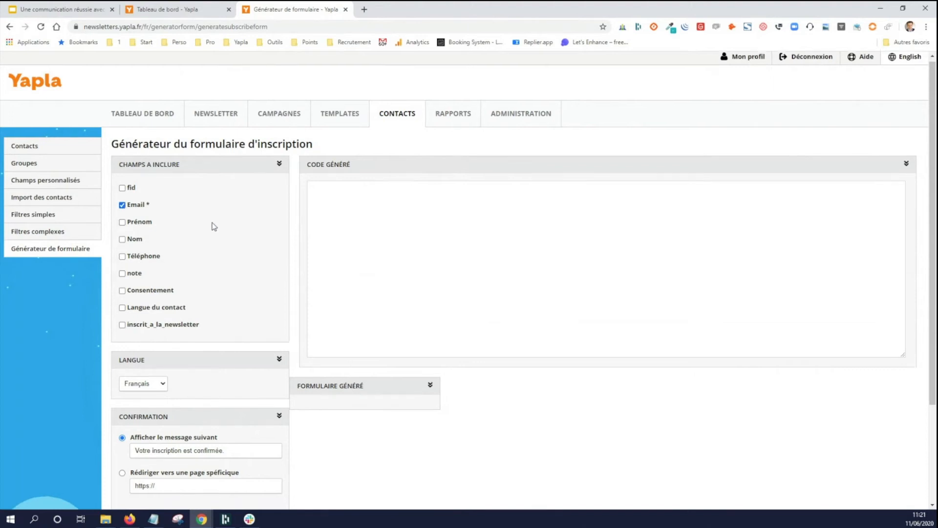
{"action": "scroll", "coordinate": [213, 226], "scroll_direction": "down", "scroll_amount": 1}
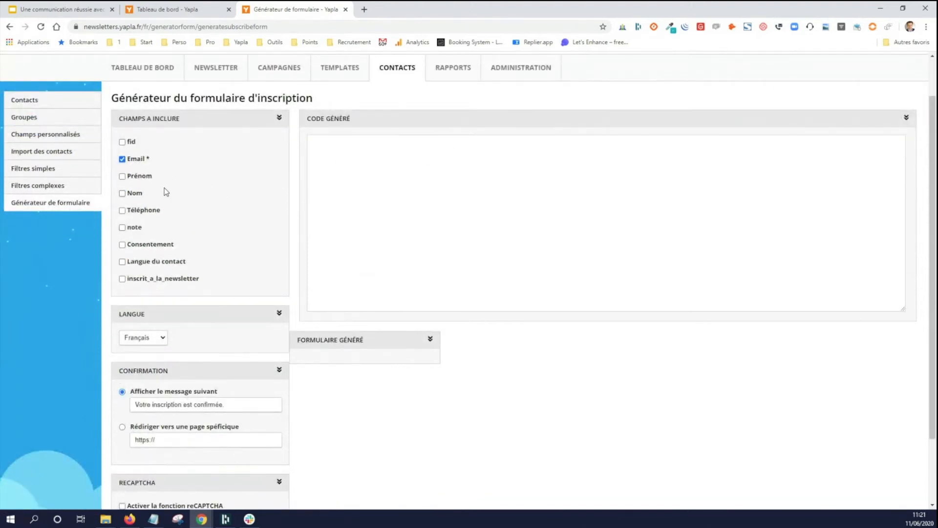
{"action": "left_click", "coordinate": [123, 279]}
{"action": "left_click", "coordinate": [122, 176]}
{"action": "left_click", "coordinate": [122, 193]}
- Generate the signup form with the default language, confirmation message and reCAPTCHA settings, and select all of the generated code
{"action": "scroll", "coordinate": [209, 249], "scroll_direction": "down", "scroll_amount": 1}
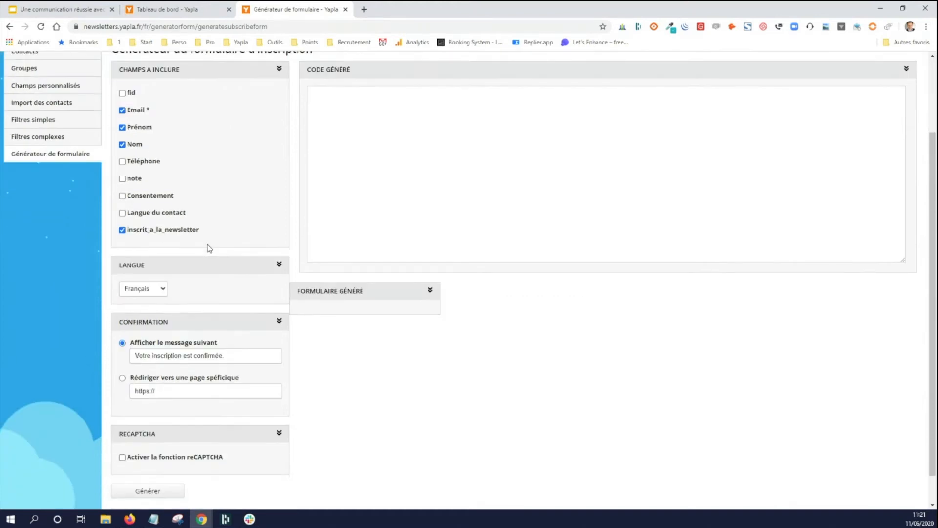
{"action": "scroll", "coordinate": [209, 249], "scroll_direction": "down", "scroll_amount": 1}
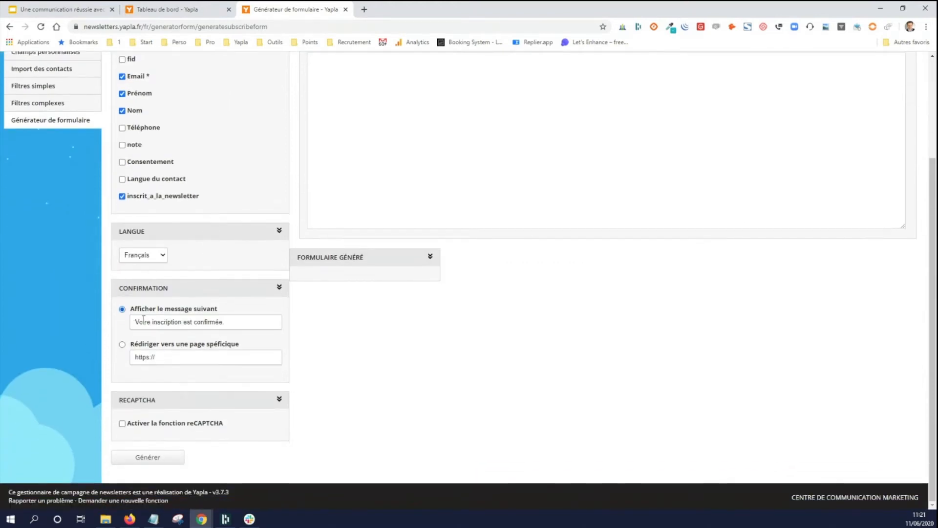
{"action": "triple_click", "coordinate": [142, 323]}
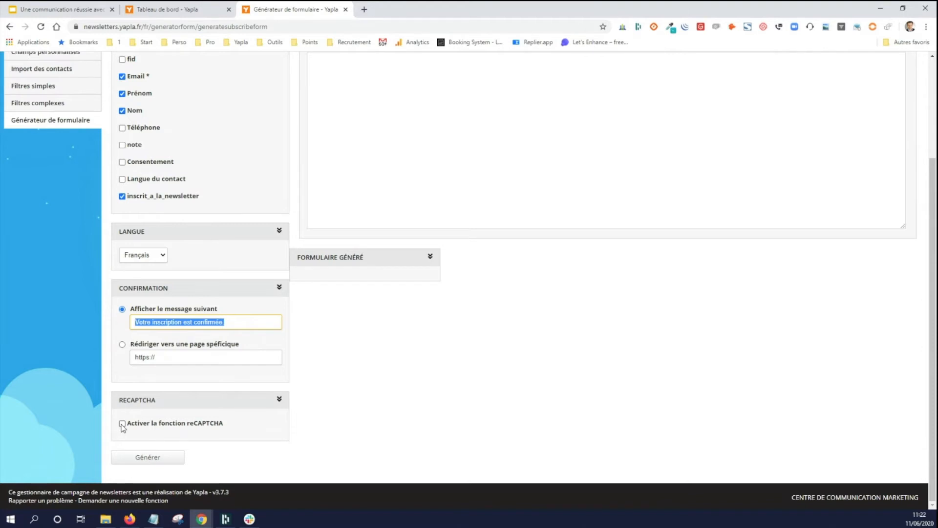
{"action": "left_click", "coordinate": [173, 464]}
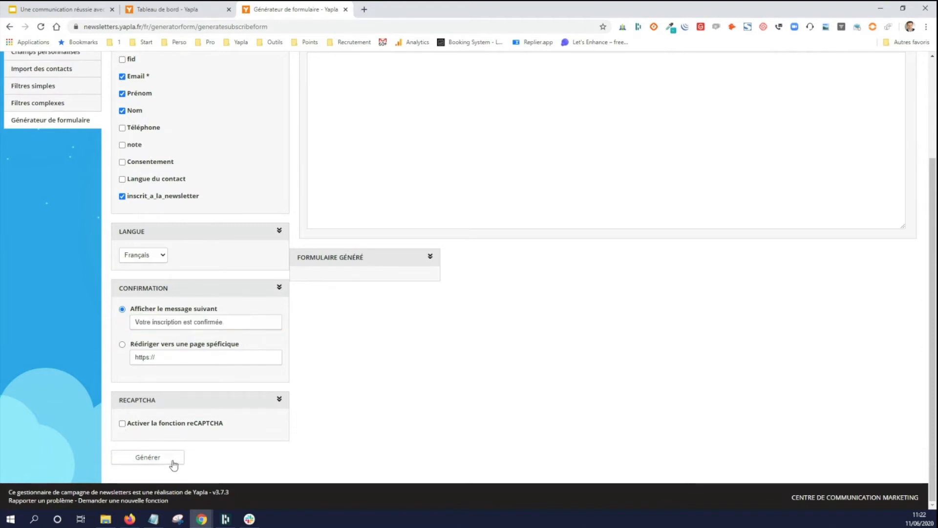
{"action": "scroll", "coordinate": [489, 360], "scroll_direction": "up", "scroll_amount": 2}
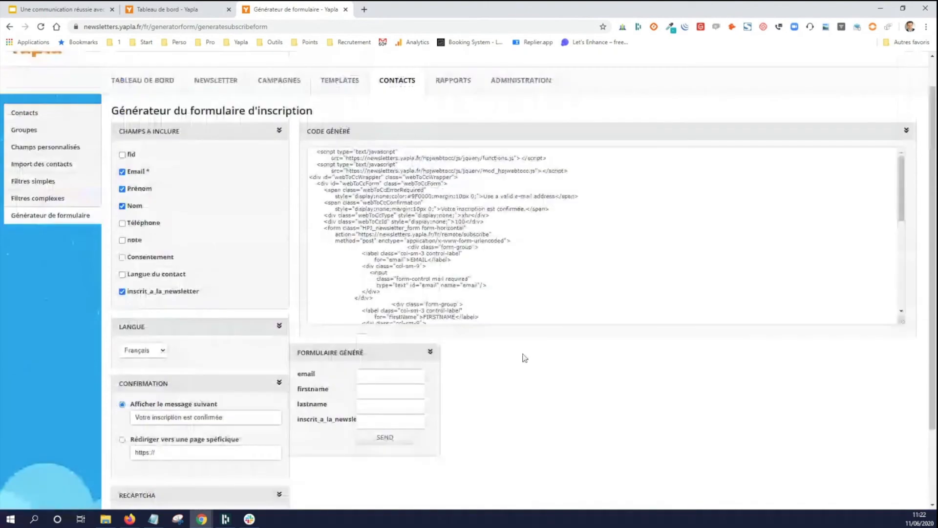
{"action": "left_click_drag", "start_coordinate": [318, 154], "coordinate": [557, 367]}
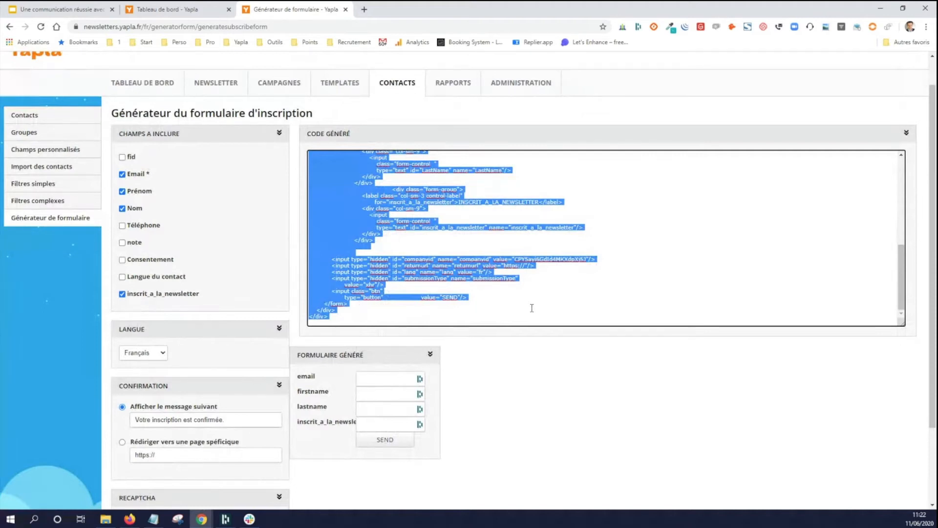
- Switch to the association's dashboard and open the Accueil page of the demo LR website for editing
{"action": "left_click", "coordinate": [195, 10]}
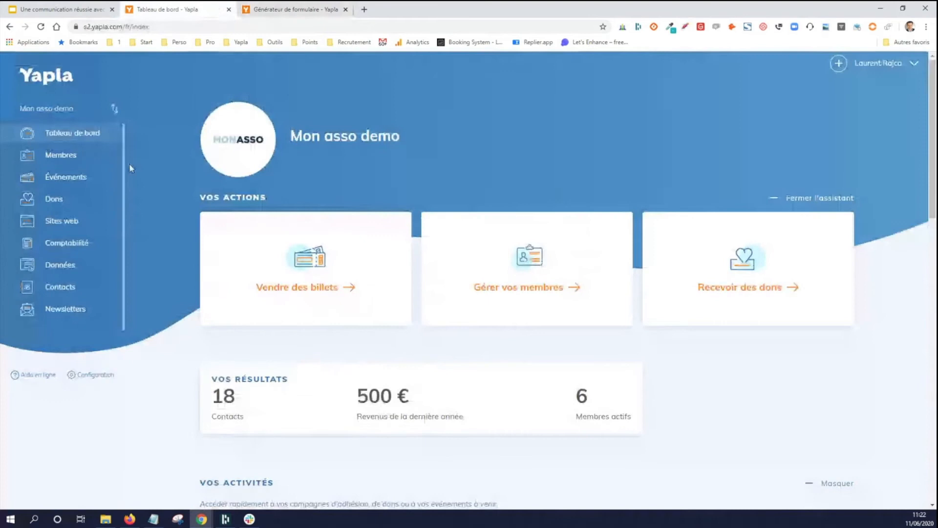
{"action": "left_click", "coordinate": [76, 221]}
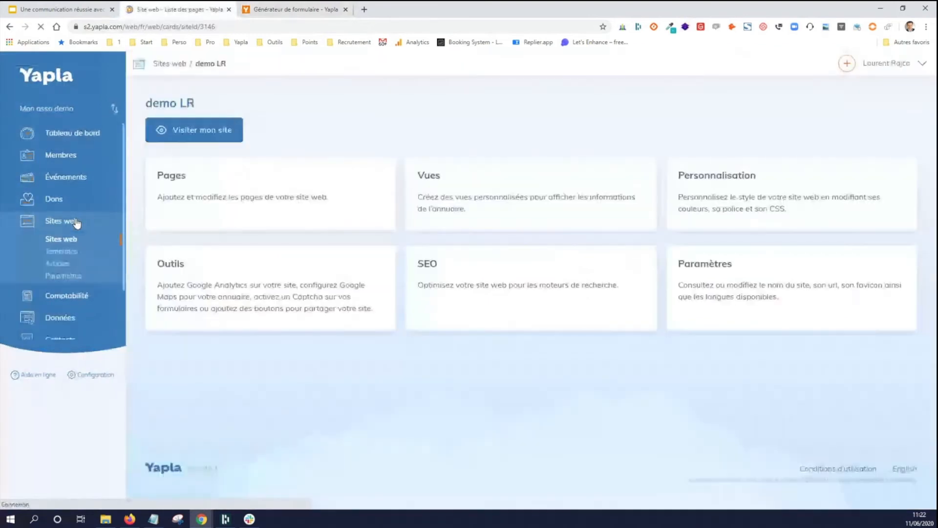
{"action": "left_click", "coordinate": [242, 180]}
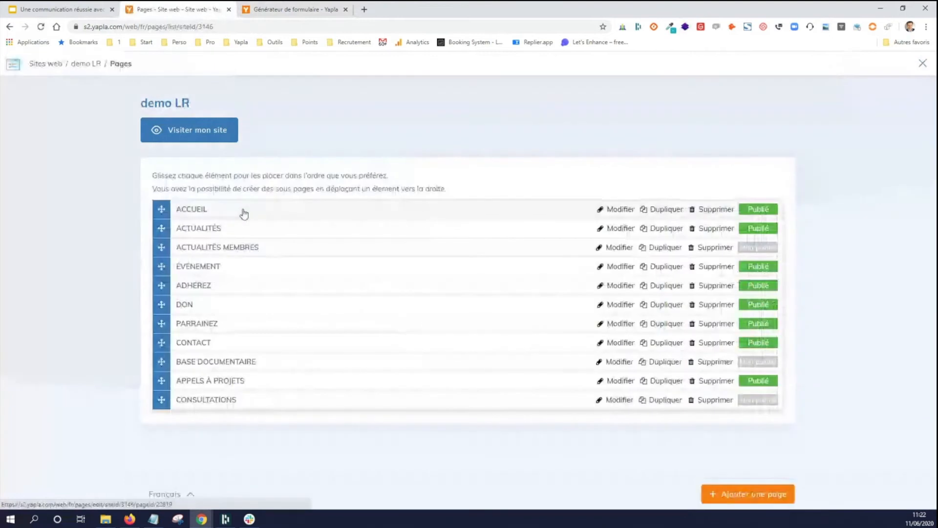
{"action": "left_click", "coordinate": [244, 211]}
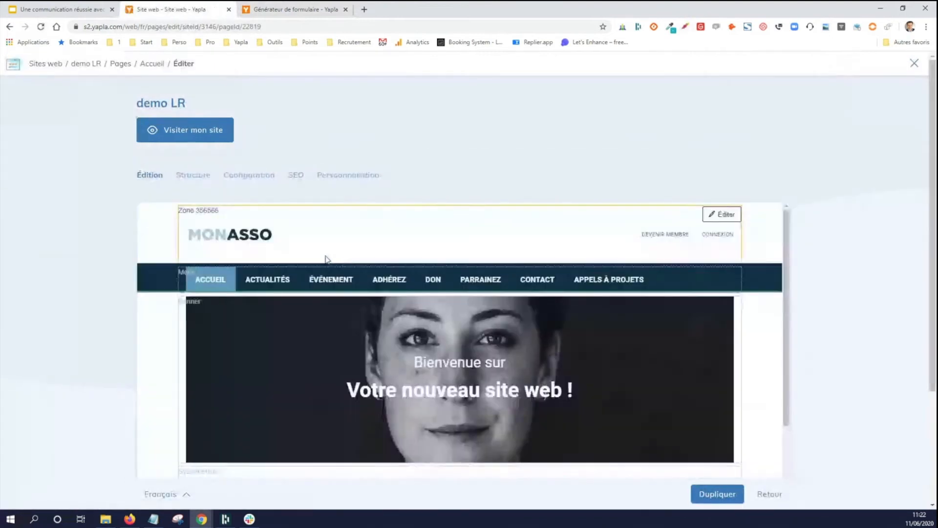
{"action": "scroll", "coordinate": [325, 256], "scroll_direction": "down", "scroll_amount": 5}
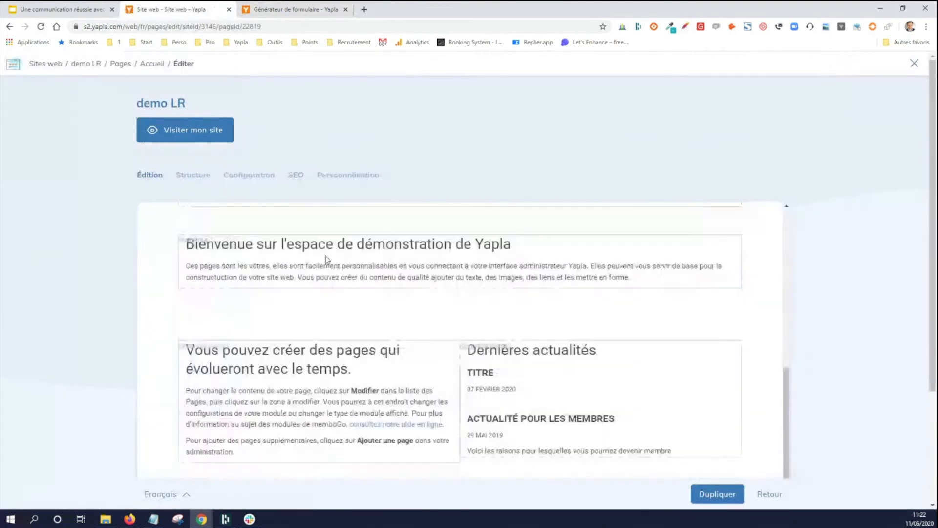
- Edit the SecondaryArea1 text zone of the Accueil page and show its description as HTML source
{"action": "left_click", "coordinate": [279, 381]}
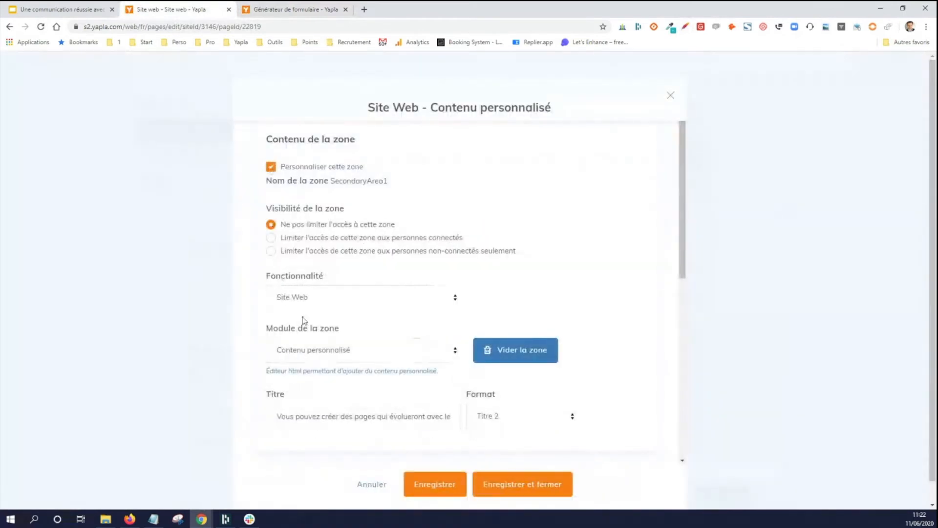
{"action": "scroll", "coordinate": [314, 317], "scroll_direction": "down", "scroll_amount": 4}
{"action": "scroll", "coordinate": [314, 314], "scroll_direction": "down", "scroll_amount": 1}
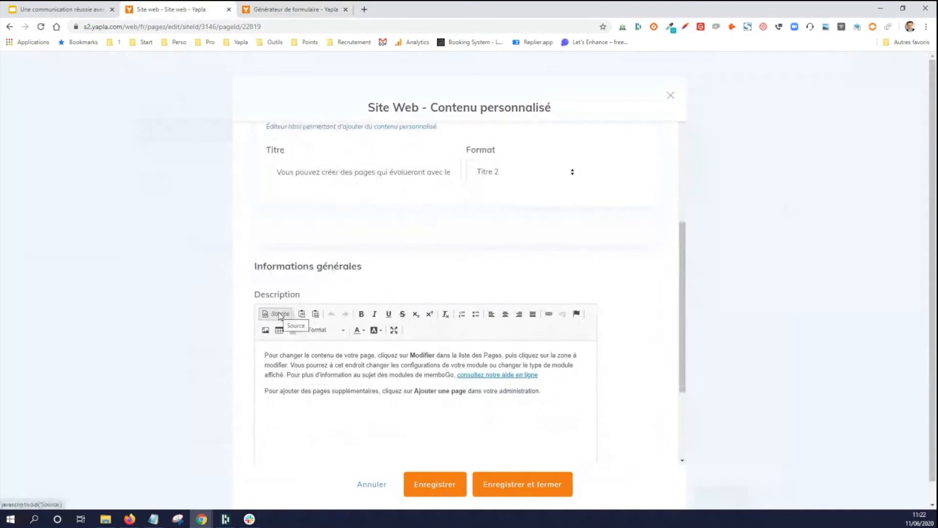
{"action": "left_click", "coordinate": [278, 313]}
{"action": "scroll", "coordinate": [330, 369], "scroll_direction": "down", "scroll_amount": 3}
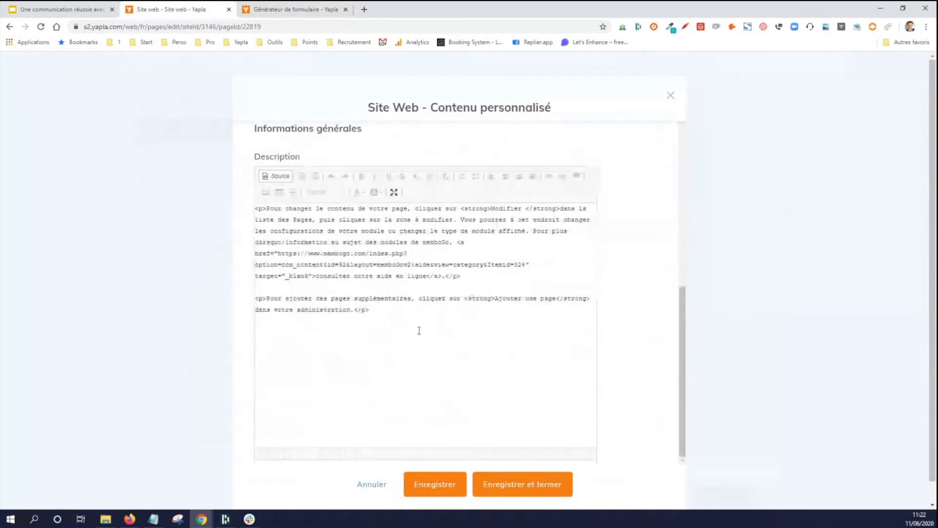
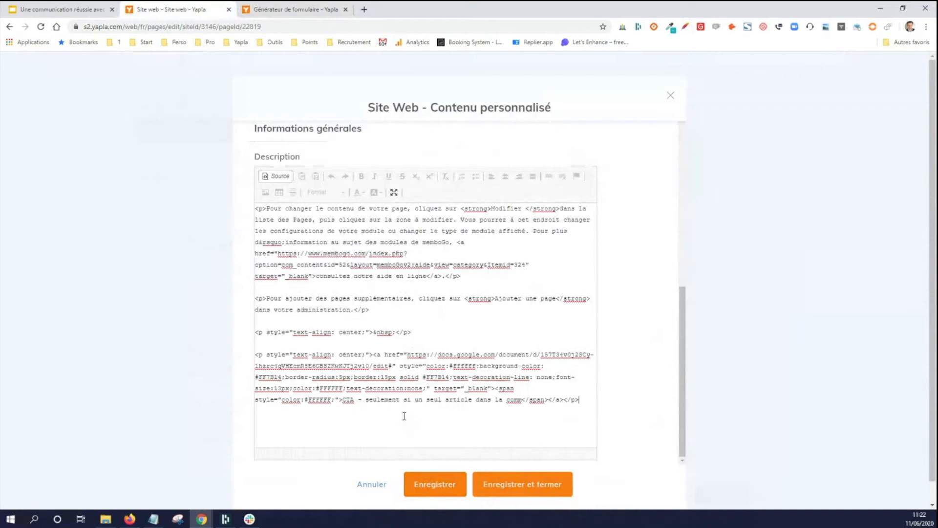
- Append the generated signup form code to the description's HTML source, replacing the wrongly pasted snippet with a fresh copy, and save the zone
{"action": "left_click", "coordinate": [293, 9]}
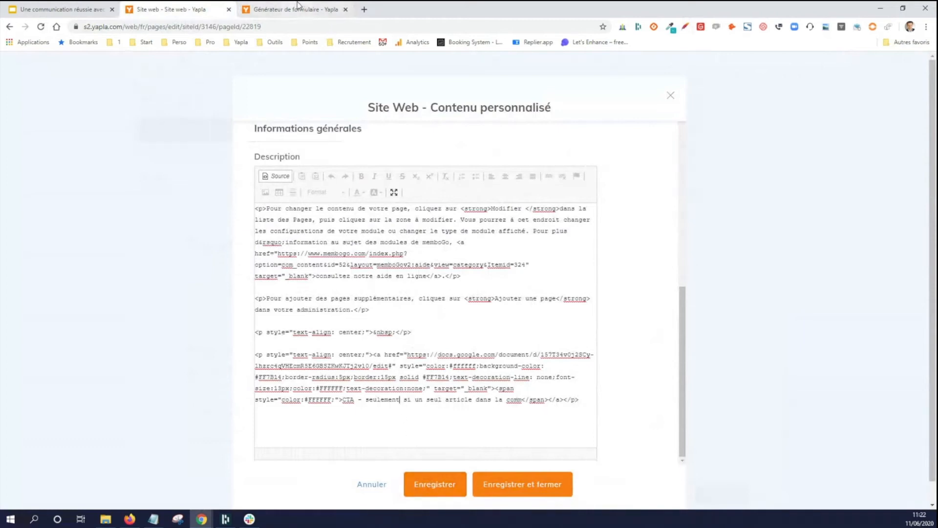
{"action": "key", "text": "ctrl+shift+Tab"}
{"action": "left_click_drag", "start_coordinate": [578, 401], "coordinate": [245, 333]}
{"action": "key", "text": "ctrl+v"}
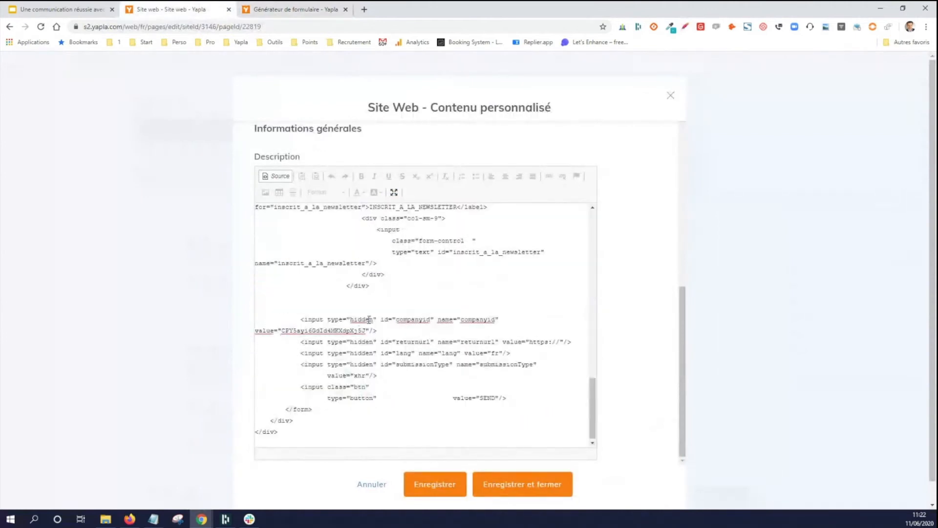
{"action": "left_click", "coordinate": [426, 477]}
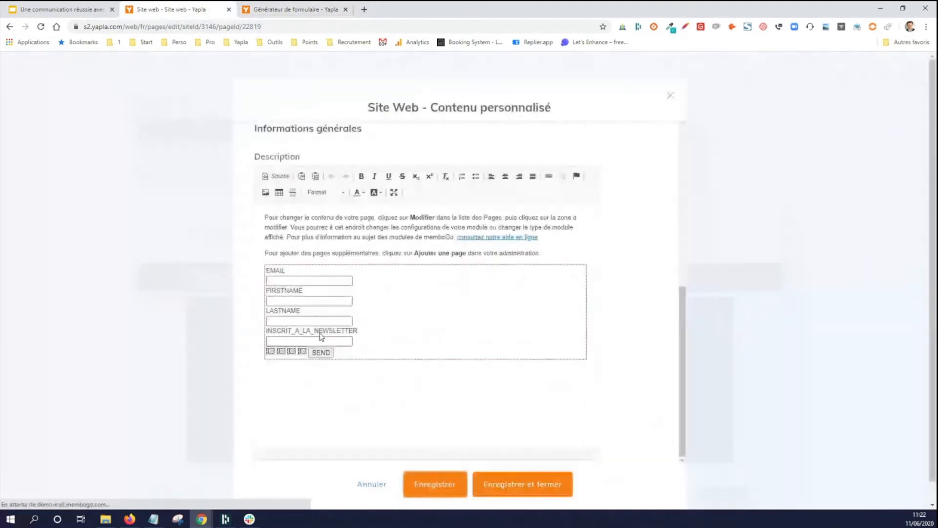
- Close the custom content editor and check the embedded signup form on the Accueil page preview
{"action": "left_click", "coordinate": [670, 96]}
{"action": "scroll", "coordinate": [281, 350], "scroll_direction": "down", "scroll_amount": 5}
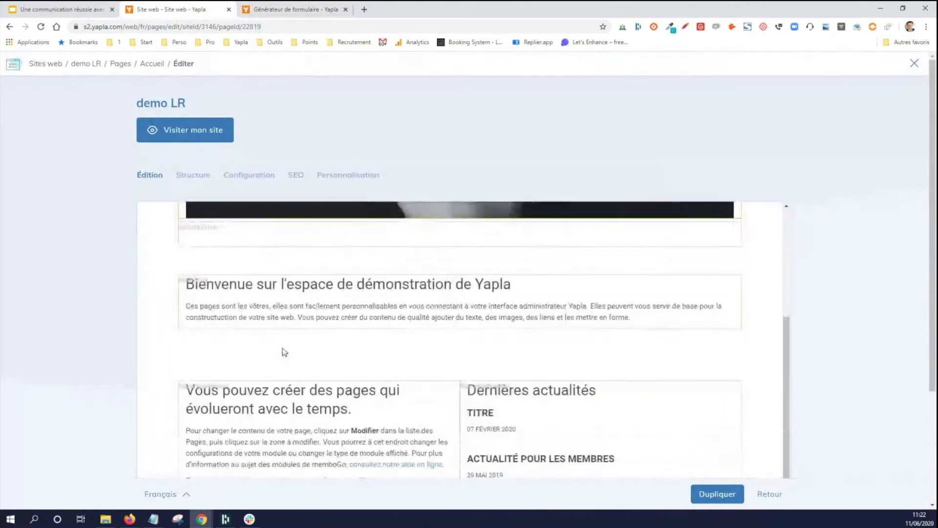
{"action": "scroll", "coordinate": [285, 352], "scroll_direction": "down", "scroll_amount": 4}
{"action": "scroll", "coordinate": [386, 386], "scroll_direction": "down", "scroll_amount": 1}
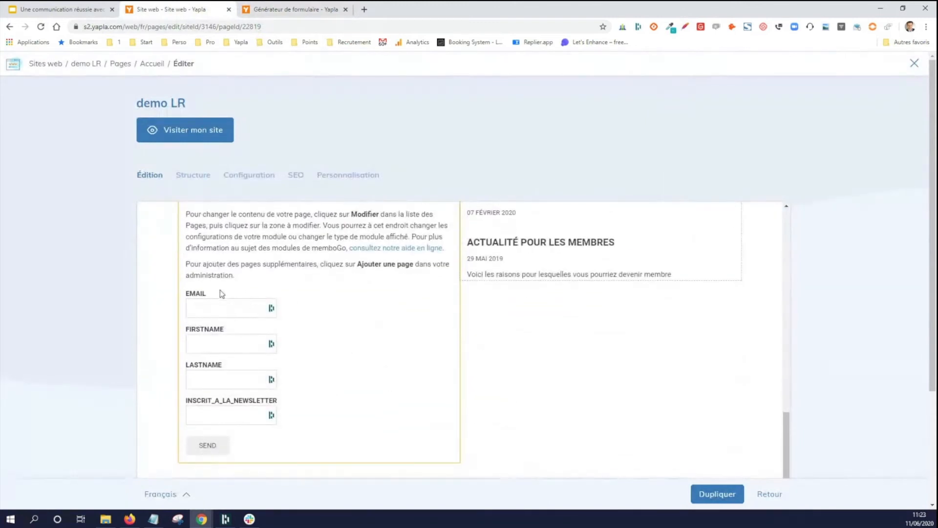
- Switch back to the newsletter tool and start a new campaign from the Simple HTML template
{"action": "left_click", "coordinate": [268, 6]}
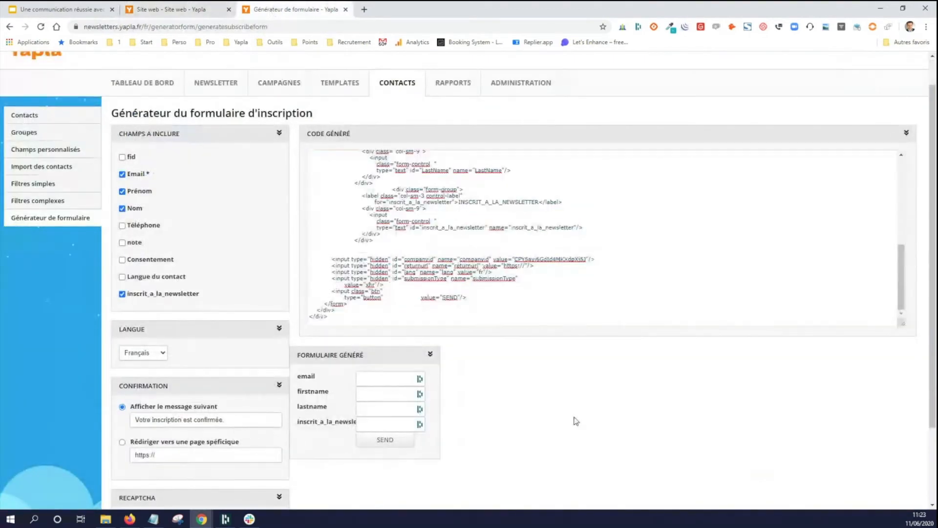
{"action": "left_click", "coordinate": [396, 85]}
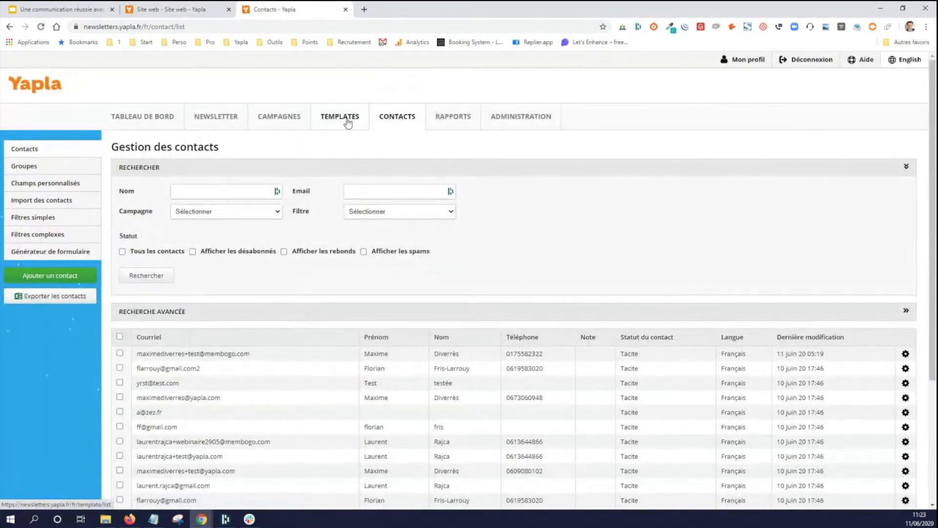
{"action": "left_click", "coordinate": [360, 119]}
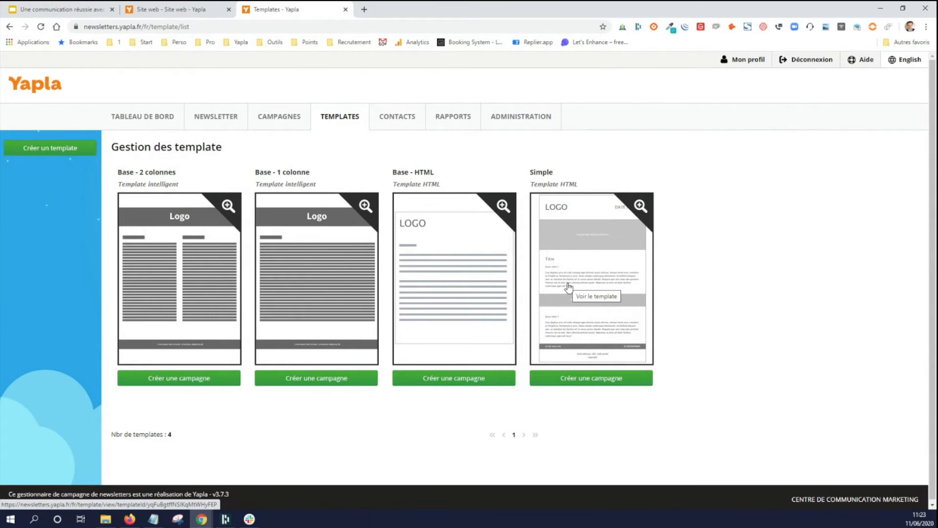
{"action": "left_click", "coordinate": [594, 380]}
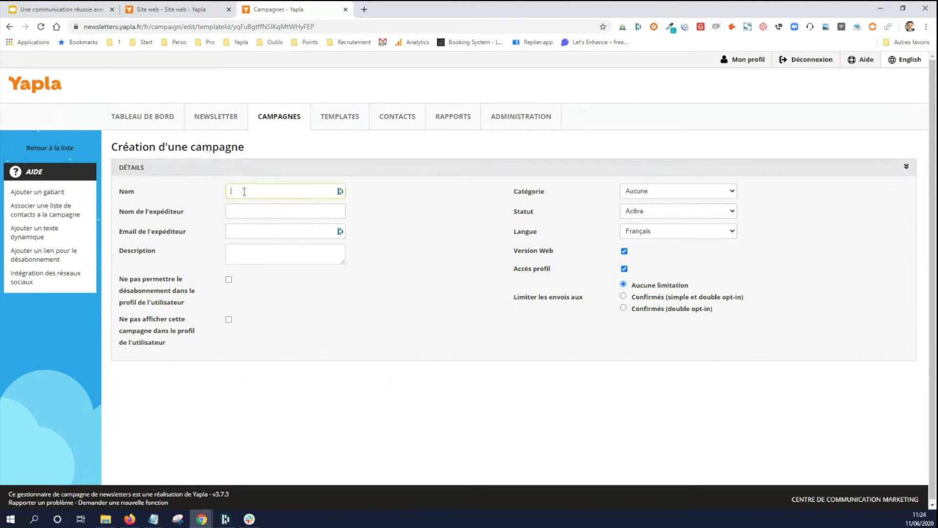
- Name the campaign "Newsletter mensuelle association" and fill in the sender's name and e-mail address
{"action": "left_click", "coordinate": [319, 188]}
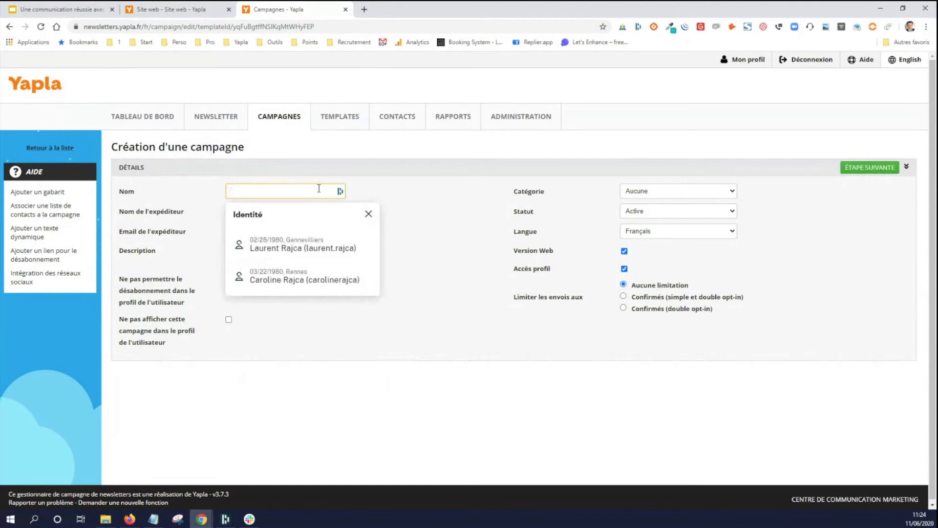
{"action": "type", "text": "Newslet"}
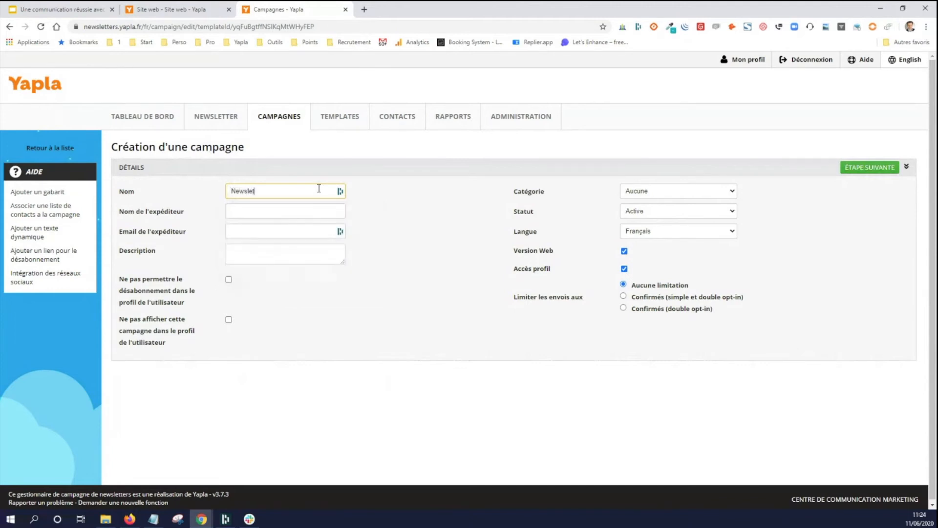
{"action": "type", "text": "ter mensuelle association"}
{"action": "key", "text": "Tab"}
{"action": "key", "text": "Tab"}
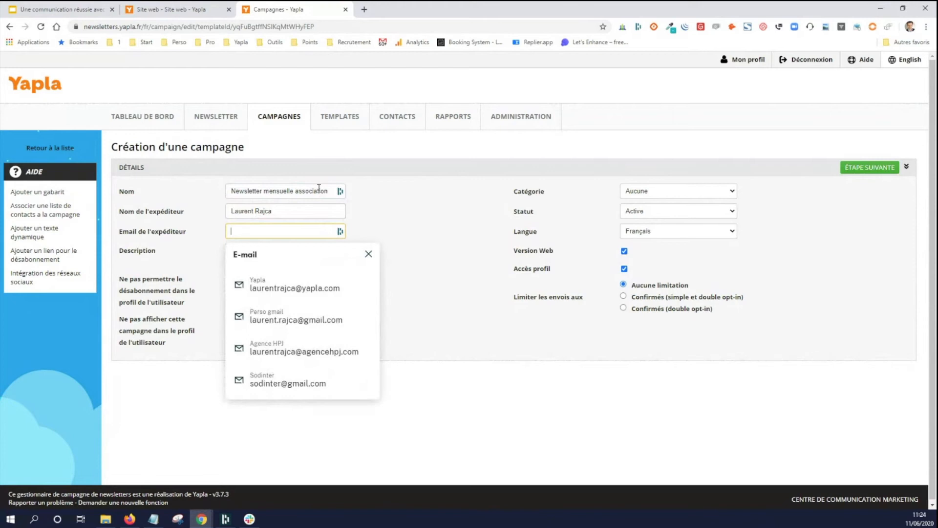
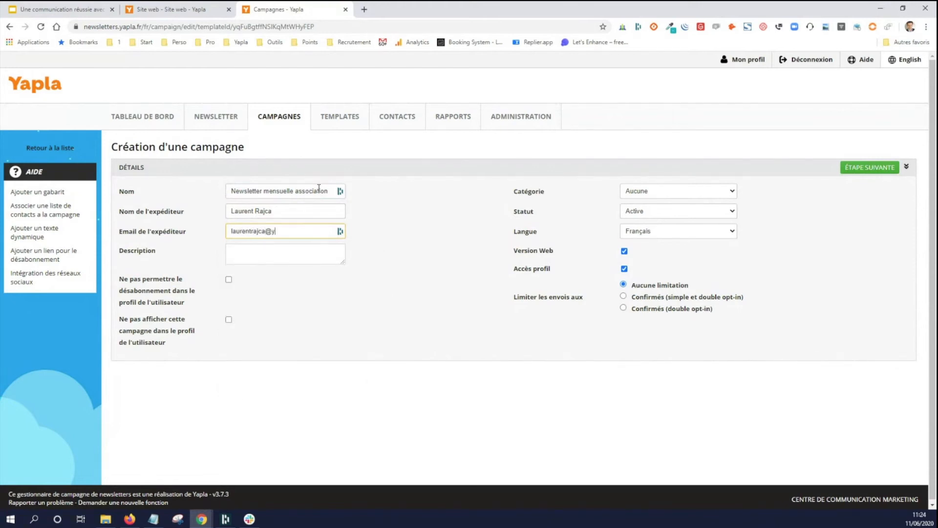
{"action": "left_click", "coordinate": [395, 256]}
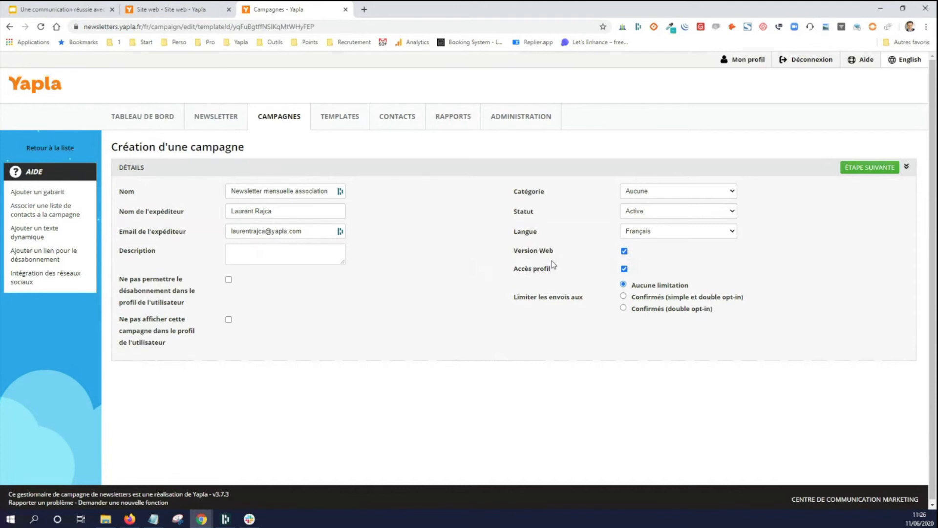
- Keep the campaign's sending limit at Aucune limitation after trying the opt-in options, and continue to the campaign's template editing
{"action": "left_click", "coordinate": [624, 296]}
{"action": "left_click", "coordinate": [624, 308]}
{"action": "left_click", "coordinate": [624, 296]}
{"action": "left_click", "coordinate": [624, 285]}
{"action": "left_click", "coordinate": [854, 168]}
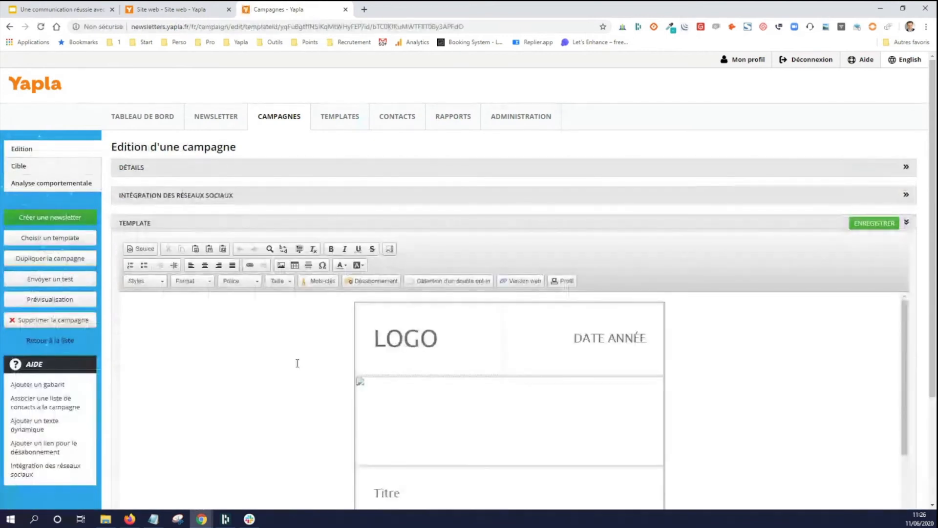
- Examine the campaign's social network integration options and the layout of its template from logo to footer
{"action": "left_click", "coordinate": [156, 196]}
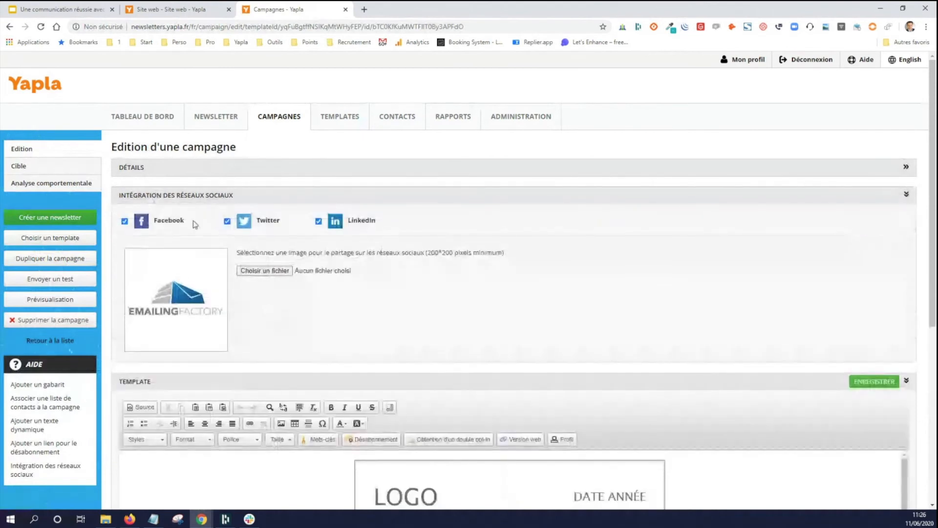
{"action": "left_click", "coordinate": [199, 196]}
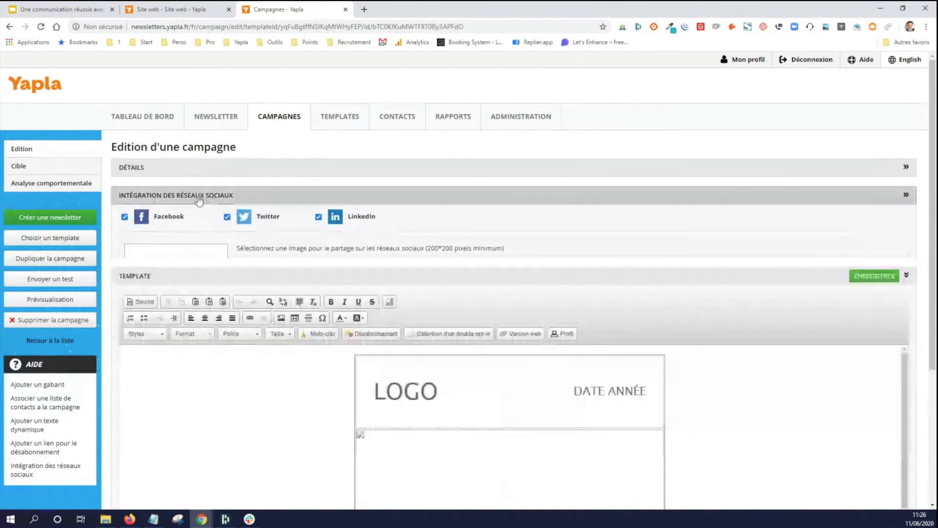
{"action": "scroll", "coordinate": [477, 258], "scroll_direction": "down", "scroll_amount": 1}
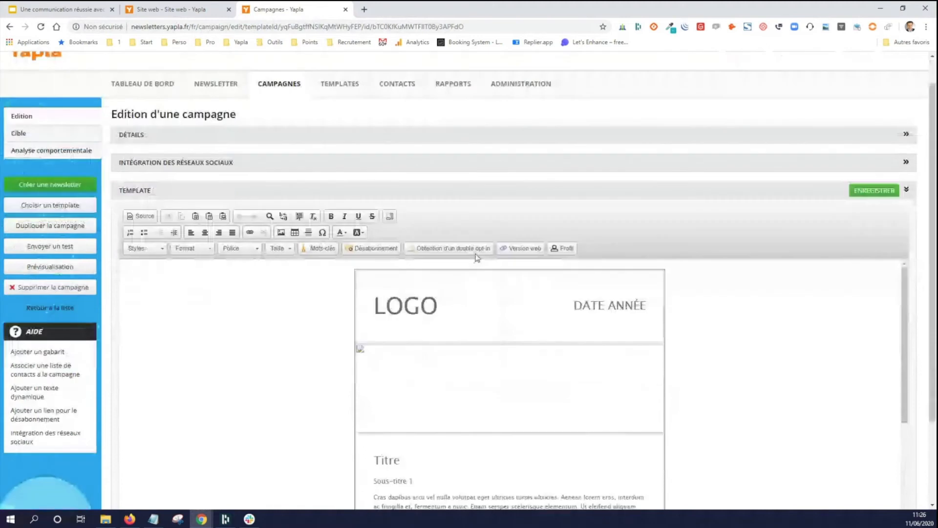
{"action": "scroll", "coordinate": [217, 197], "scroll_direction": "down", "scroll_amount": 2}
{"action": "scroll", "coordinate": [491, 270], "scroll_direction": "down", "scroll_amount": 4}
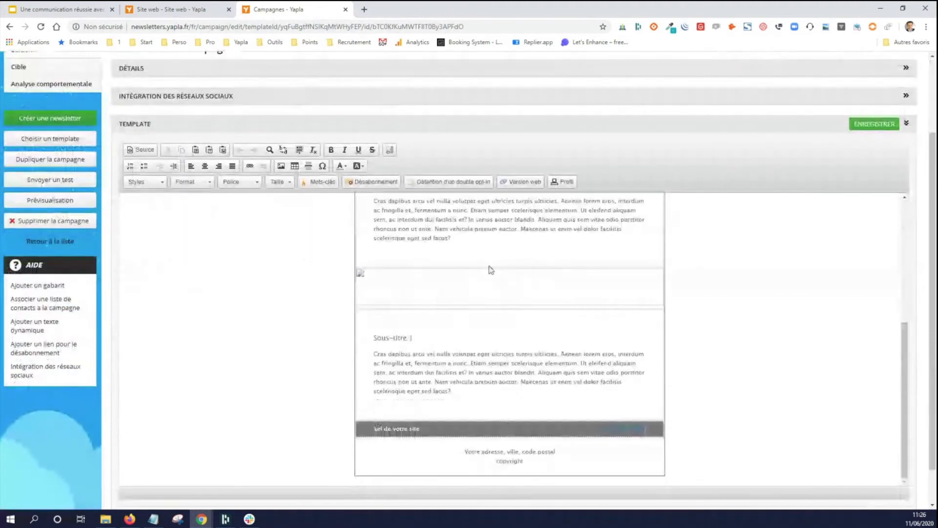
{"action": "scroll", "coordinate": [491, 270], "scroll_direction": "down", "scroll_amount": 1}
{"action": "scroll", "coordinate": [494, 350], "scroll_direction": "up", "scroll_amount": 5}
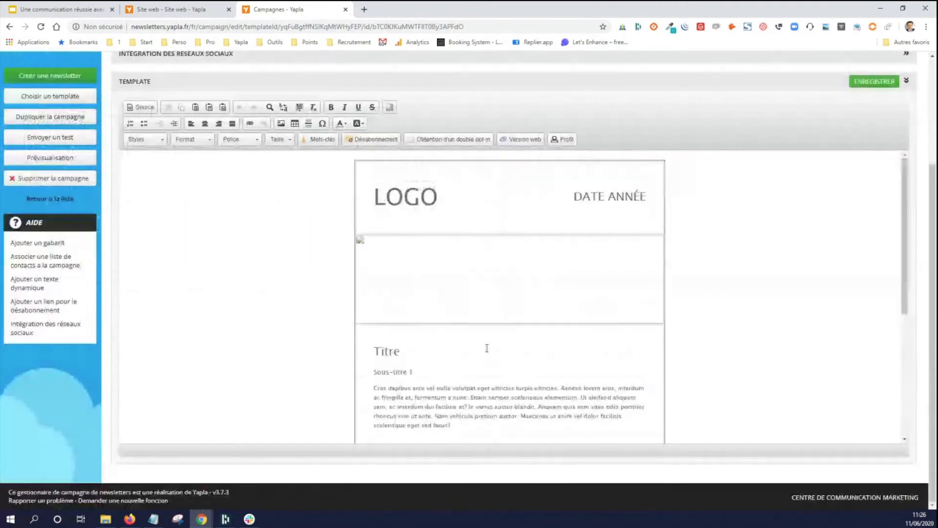
{"action": "scroll", "coordinate": [487, 348], "scroll_direction": "up", "scroll_amount": 2}
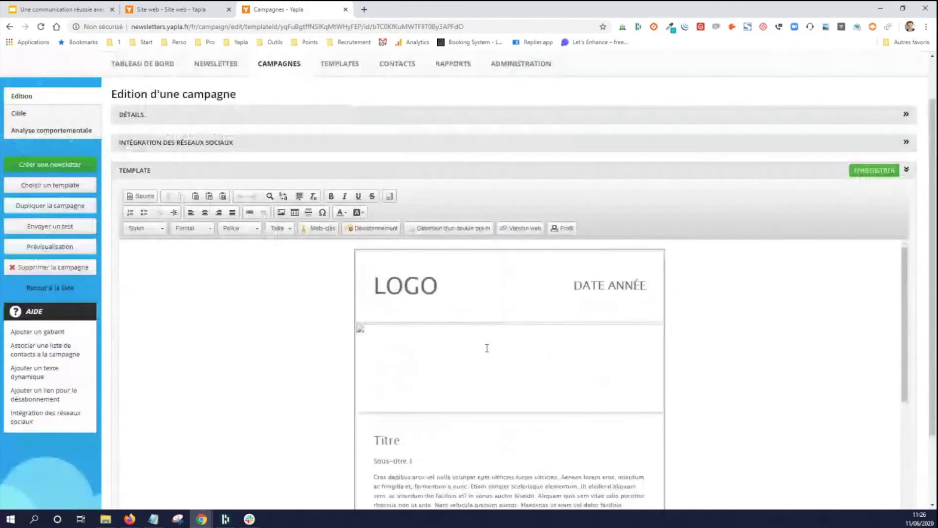
{"action": "scroll", "coordinate": [487, 348], "scroll_direction": "up", "scroll_amount": 1}
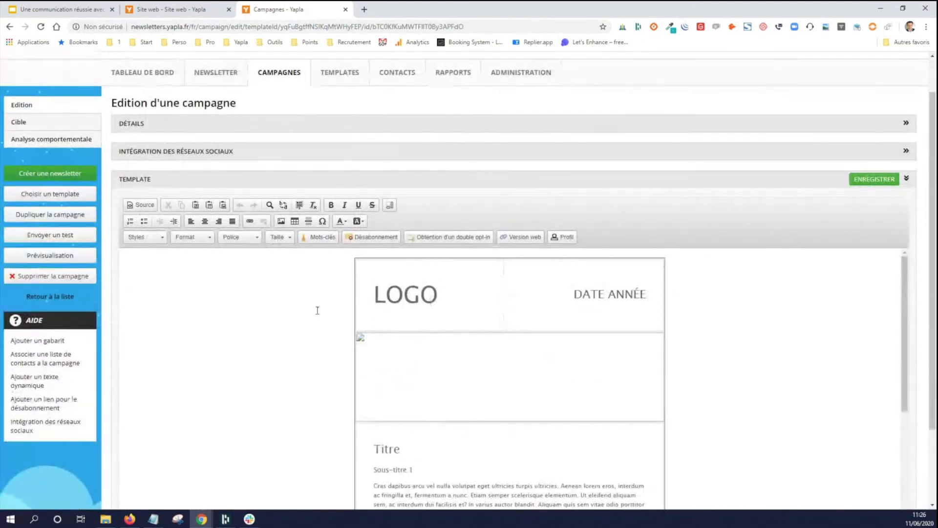
{"action": "scroll", "coordinate": [319, 310], "scroll_direction": "up", "scroll_amount": 1}
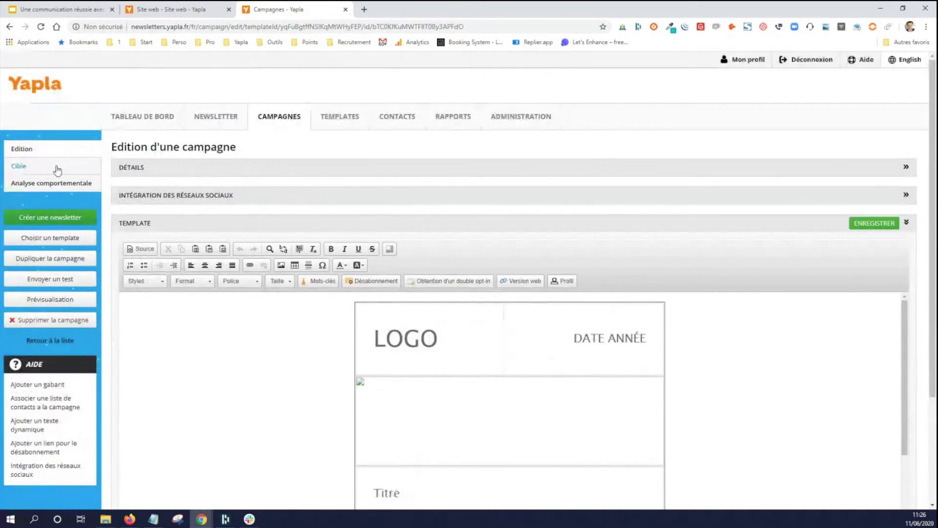
- Open the campaign's target settings and add the Membres actifs filter
{"action": "left_click", "coordinate": [57, 169]}
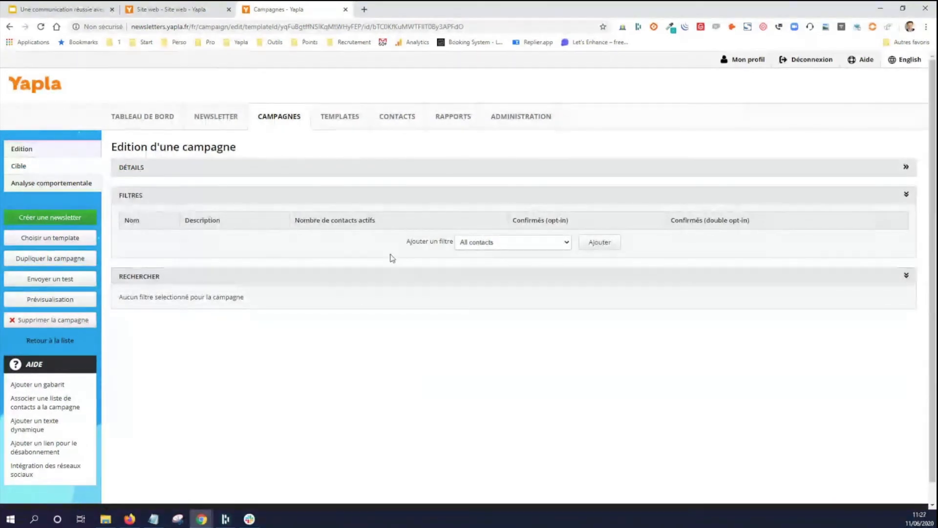
{"action": "left_click", "coordinate": [486, 249]}
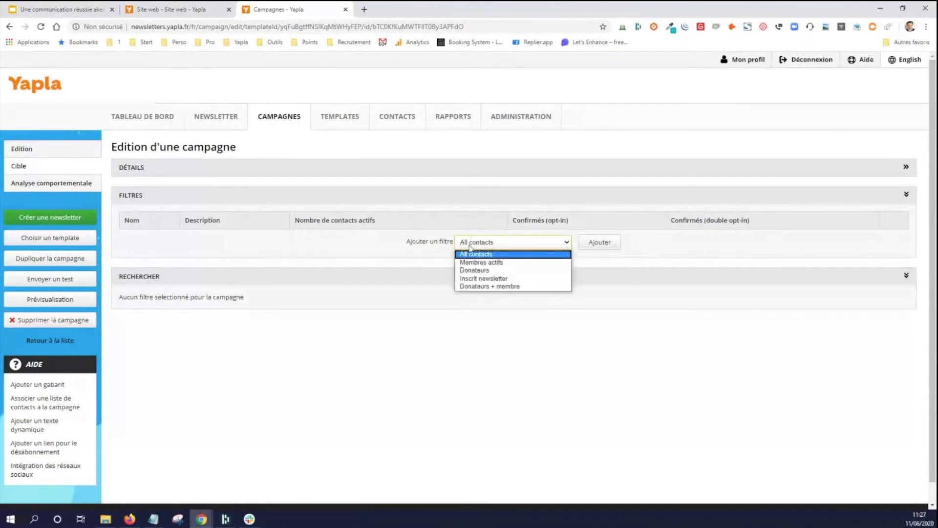
{"action": "left_click", "coordinate": [483, 262]}
{"action": "left_click", "coordinate": [601, 245]}
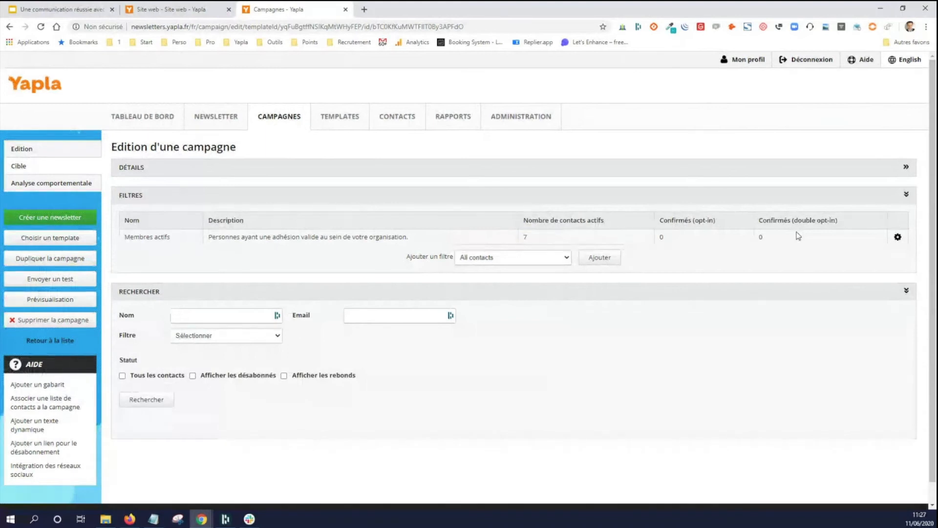
- Add the Inscrit newsletter filter to the campaign's target and review both filters in the list
{"action": "left_click", "coordinate": [528, 258]}
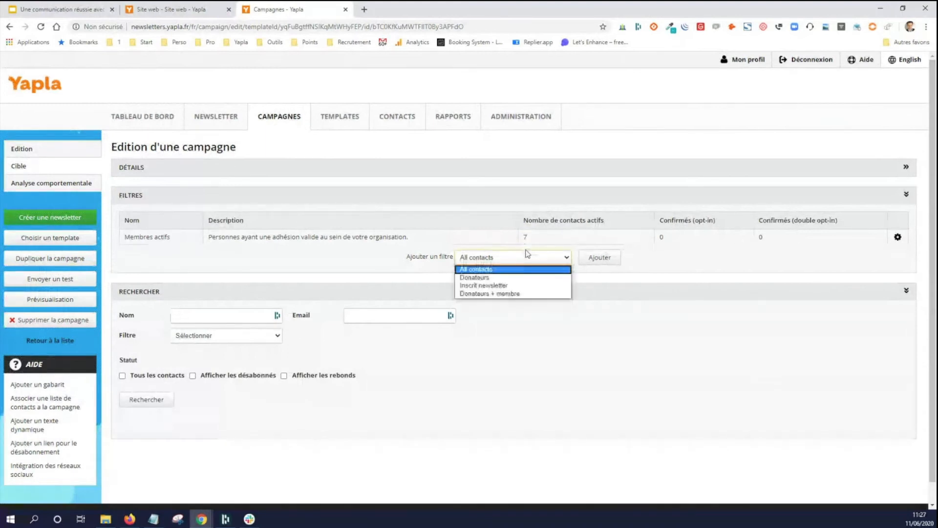
{"action": "left_click", "coordinate": [538, 293]}
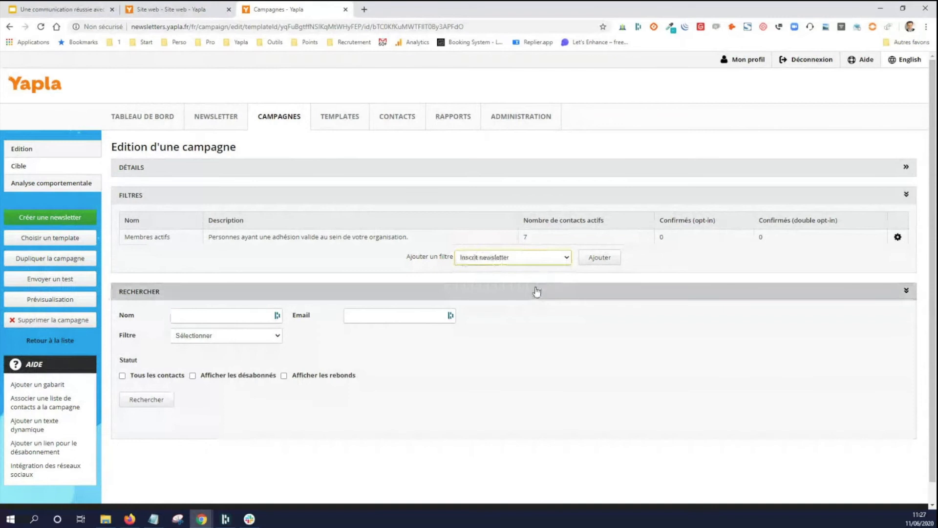
{"action": "left_click", "coordinate": [609, 258]}
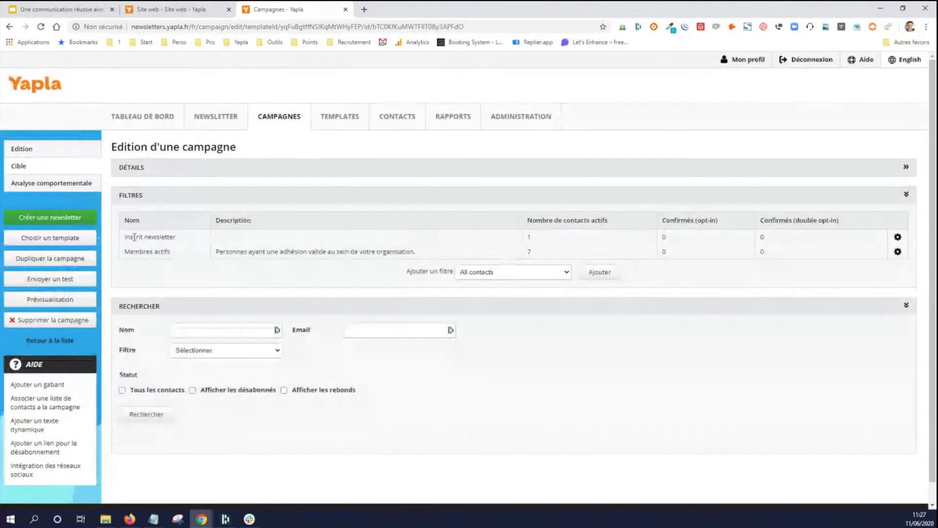
{"action": "left_click_drag", "start_coordinate": [125, 237], "coordinate": [299, 236]}
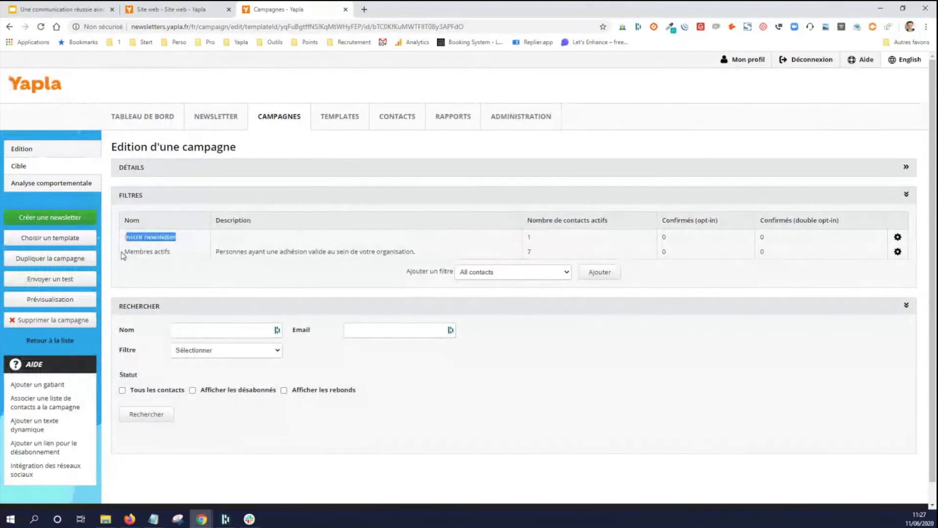
{"action": "left_click_drag", "start_coordinate": [124, 251], "coordinate": [319, 251]}
{"action": "left_click", "coordinate": [318, 252]}
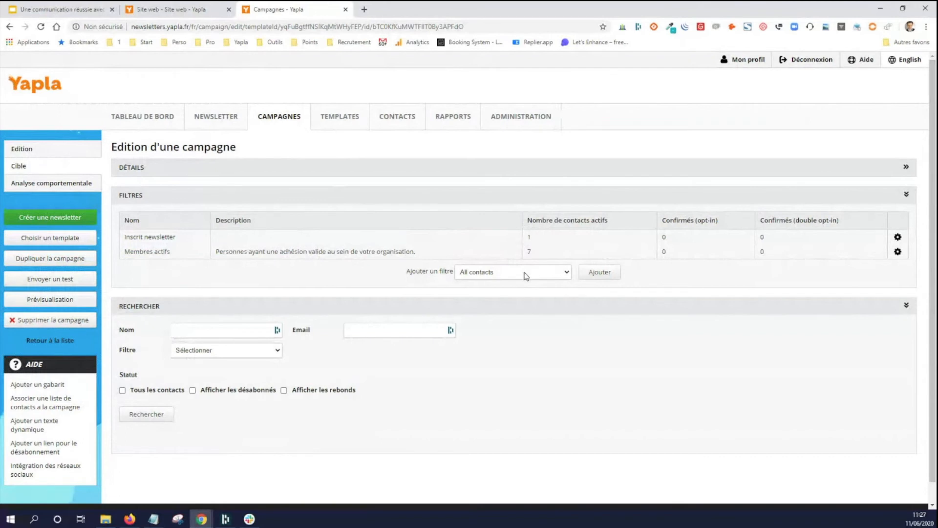
- Return to the campaign's template content and save it without modifying the layout
{"action": "left_click", "coordinate": [32, 149]}
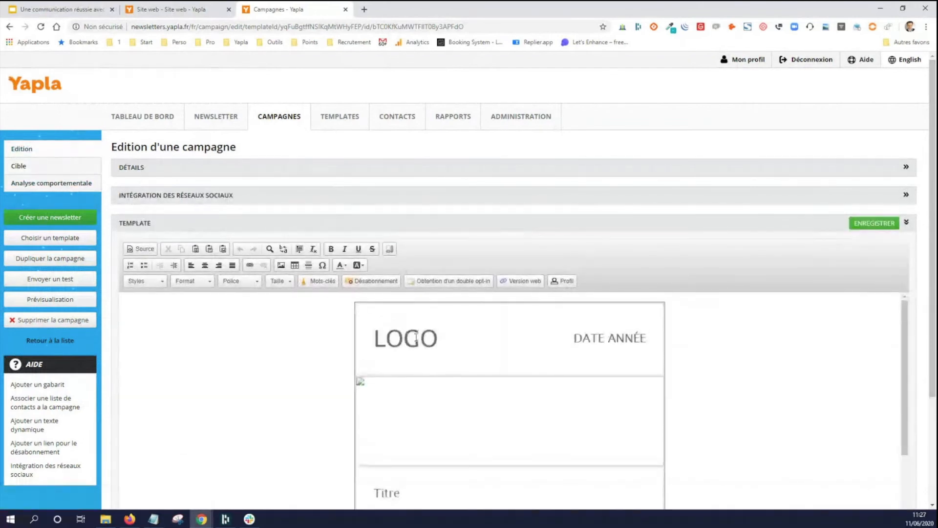
{"action": "left_click", "coordinate": [400, 338]}
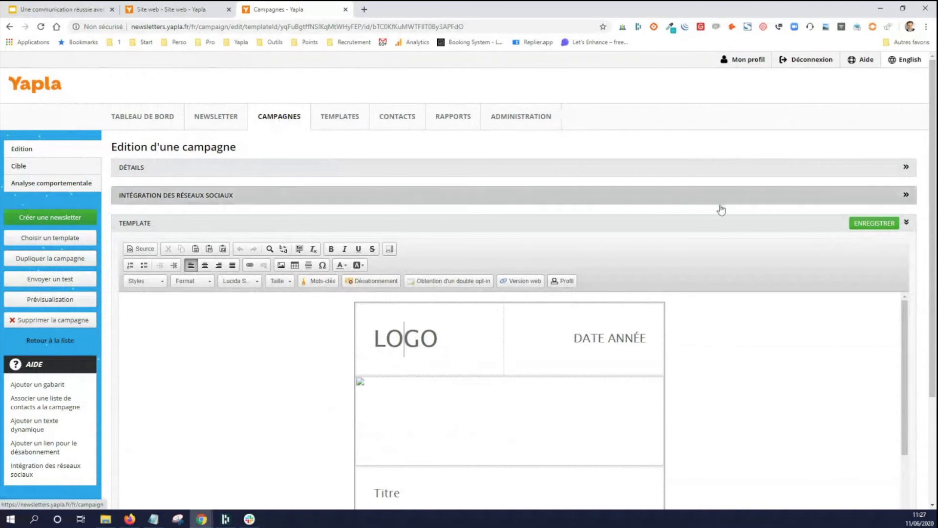
{"action": "left_click", "coordinate": [875, 223]}
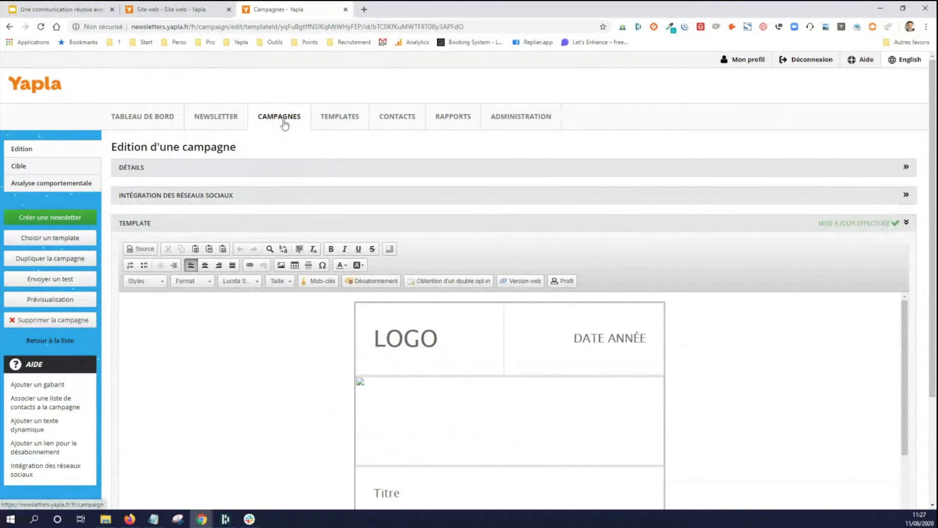
- Inspect the content zones of the existing Newsletter mensuelle campaign, and check the template types in the template list
{"action": "left_click", "coordinate": [283, 122]}
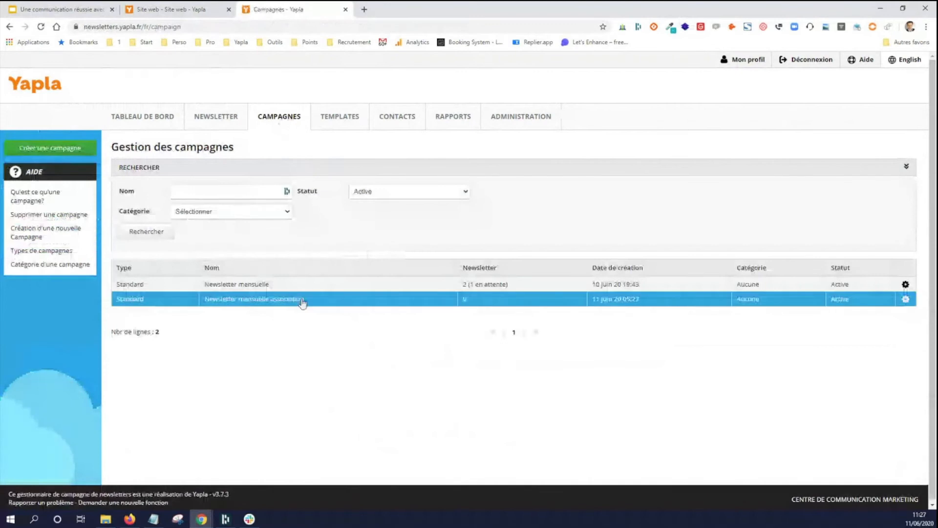
{"action": "left_click", "coordinate": [294, 287]}
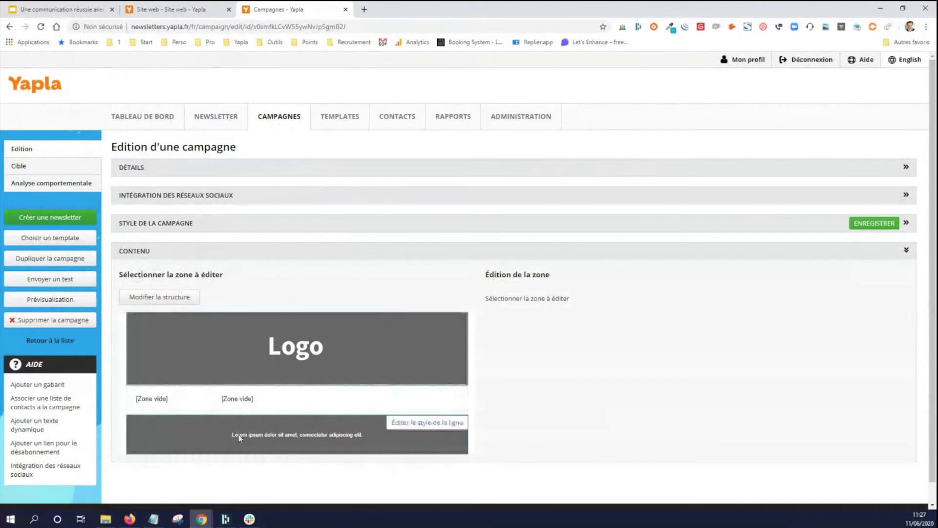
{"action": "left_click", "coordinate": [332, 117]}
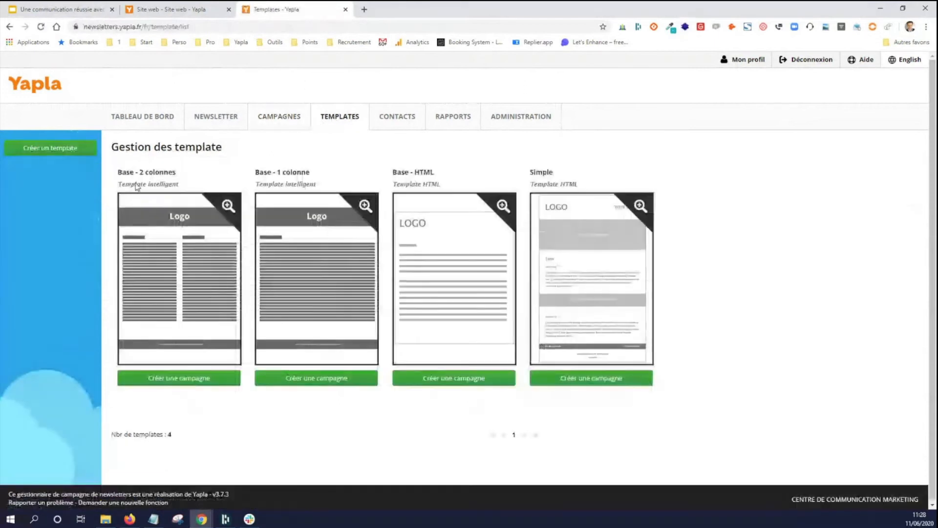
{"action": "left_click_drag", "start_coordinate": [259, 184], "coordinate": [326, 186]}
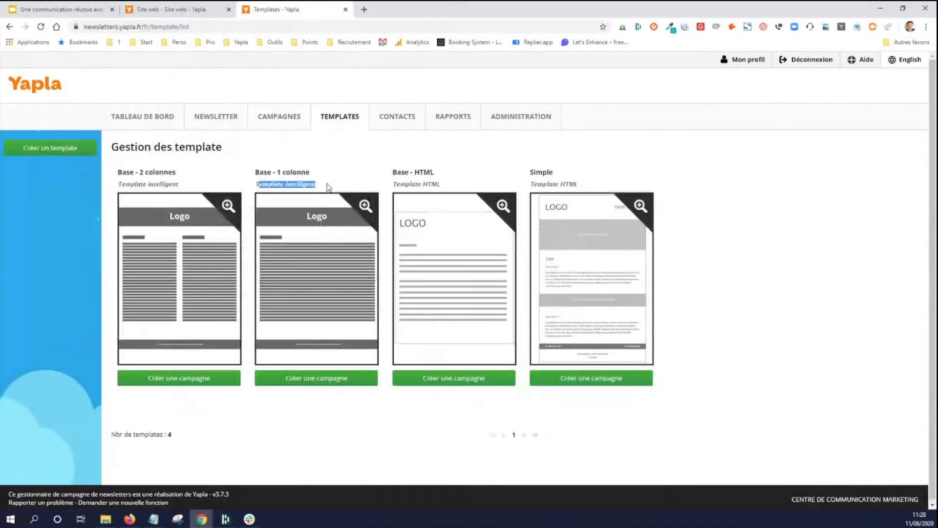
- Open the Newsletter mensuelle campaign and change its middle content row to a single 100 % zone, saving the structure
{"action": "left_click", "coordinate": [277, 120]}
{"action": "left_click", "coordinate": [239, 282]}
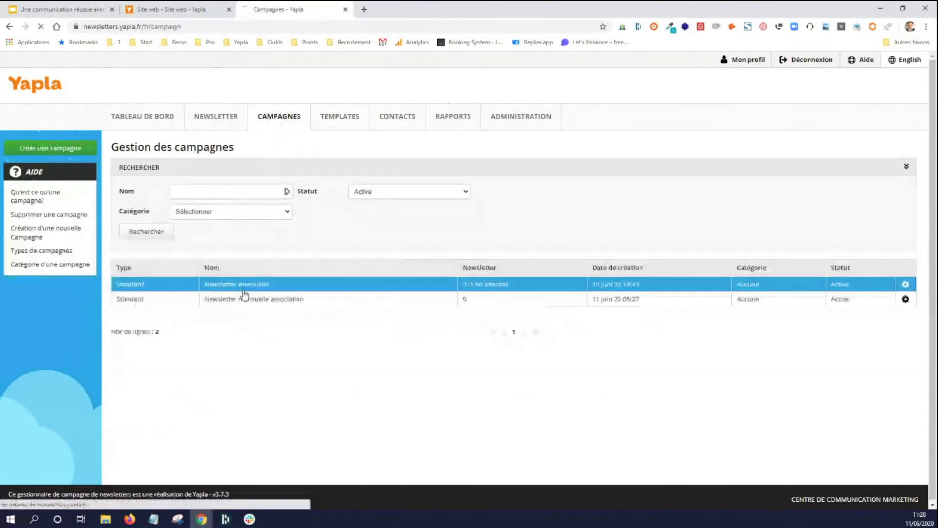
{"action": "scroll", "coordinate": [247, 289], "scroll_direction": "down", "scroll_amount": 1}
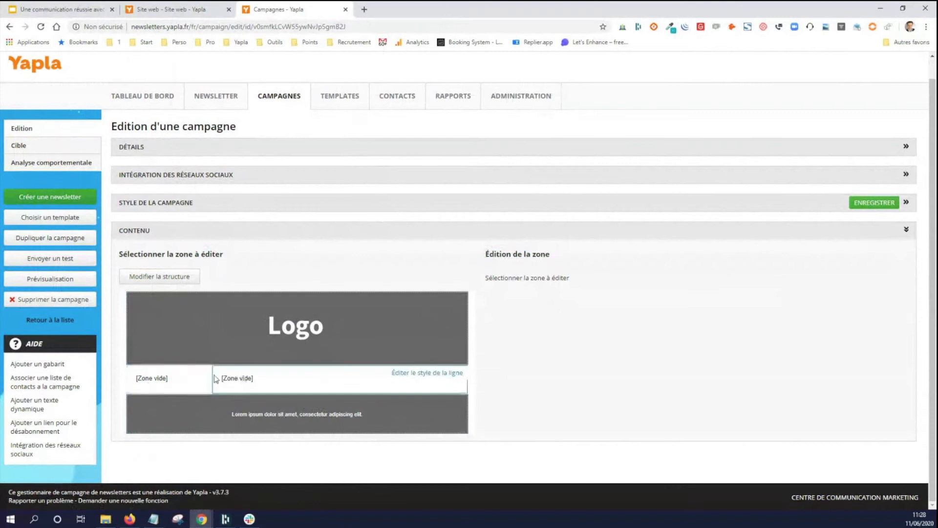
{"action": "left_click", "coordinate": [181, 277]}
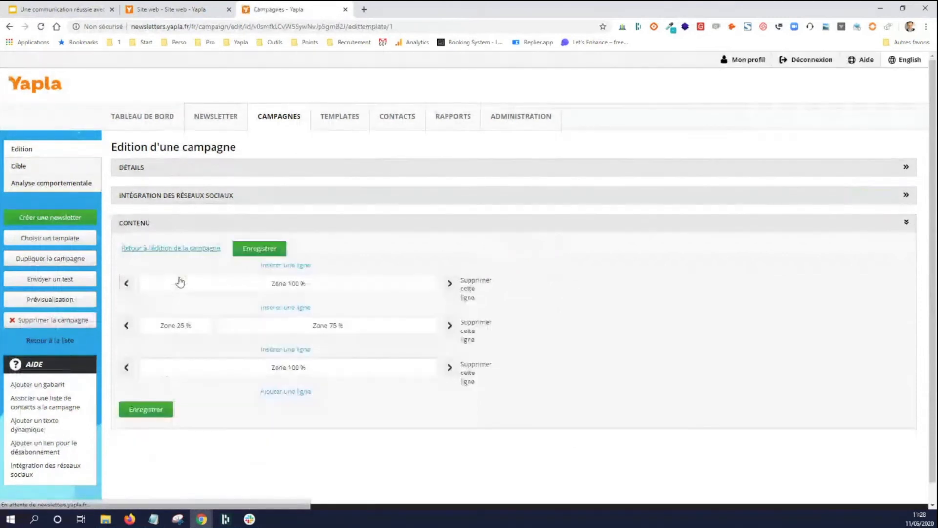
{"action": "left_click", "coordinate": [450, 325]}
{"action": "left_click", "coordinate": [424, 227]}
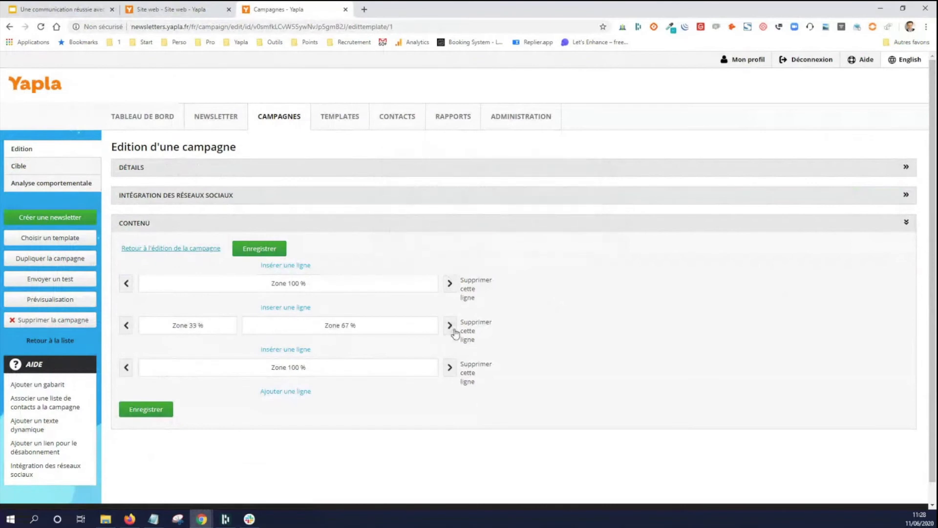
{"action": "left_click", "coordinate": [450, 325]}
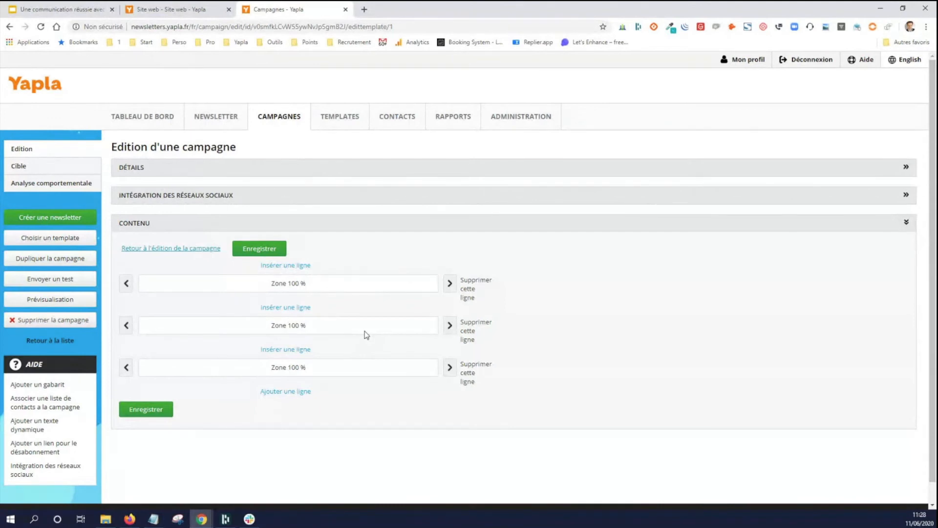
{"action": "left_click", "coordinate": [147, 410]}
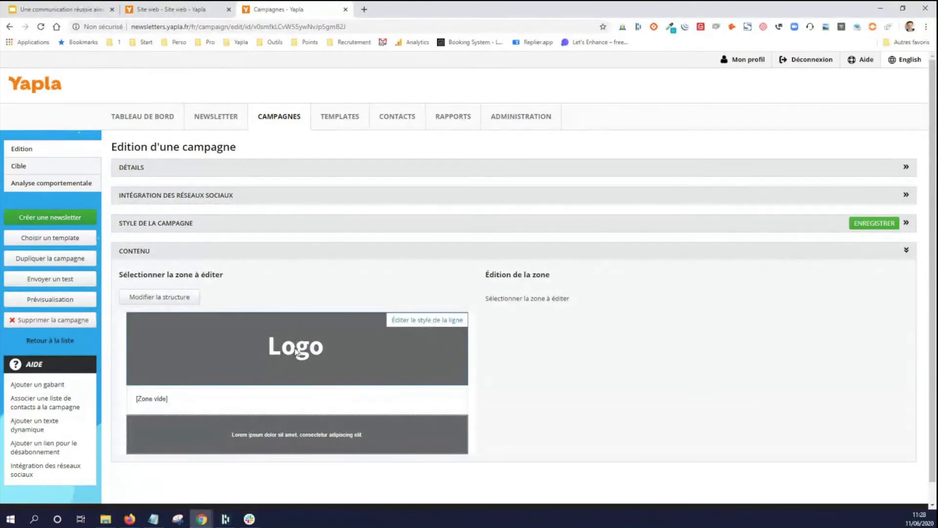
- Replace the header logo with the winged-envelope banner using the Image module, set its alignment to Centré, and save the zone
{"action": "left_click", "coordinate": [267, 350]}
{"action": "scroll", "coordinate": [267, 350], "scroll_direction": "down", "scroll_amount": 2}
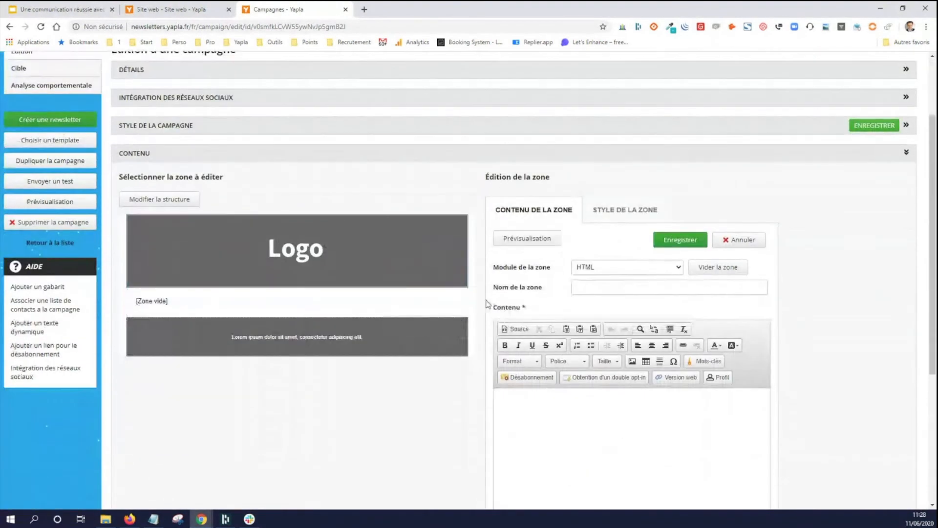
{"action": "left_click", "coordinate": [644, 274]}
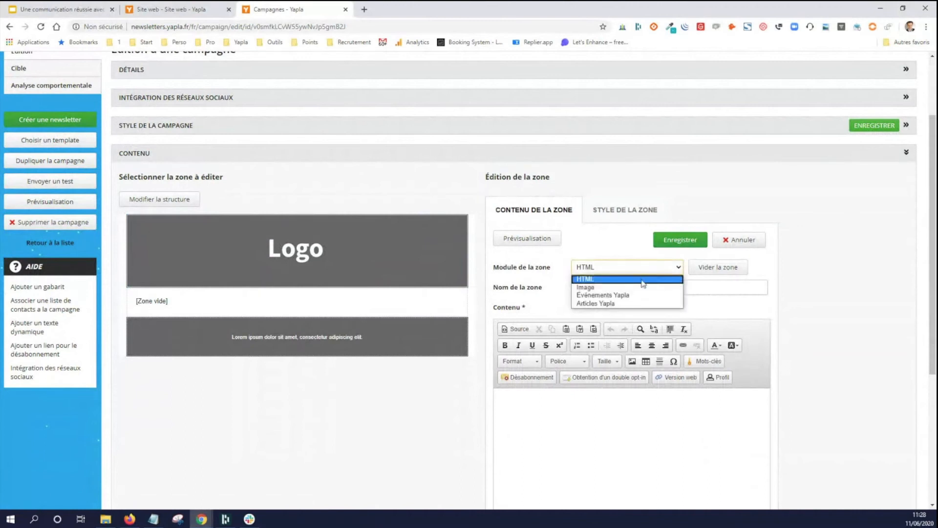
{"action": "left_click", "coordinate": [644, 288]}
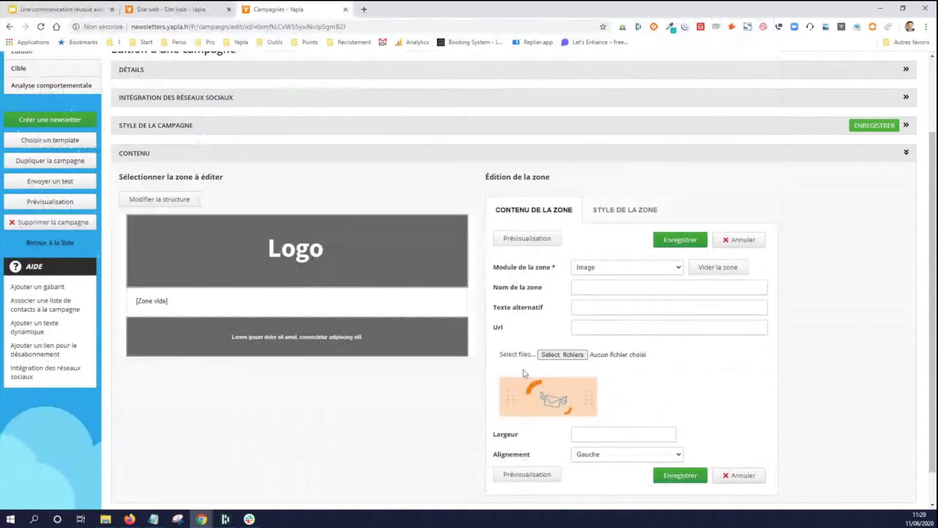
{"action": "left_click", "coordinate": [605, 456]}
{"action": "left_click", "coordinate": [605, 475]}
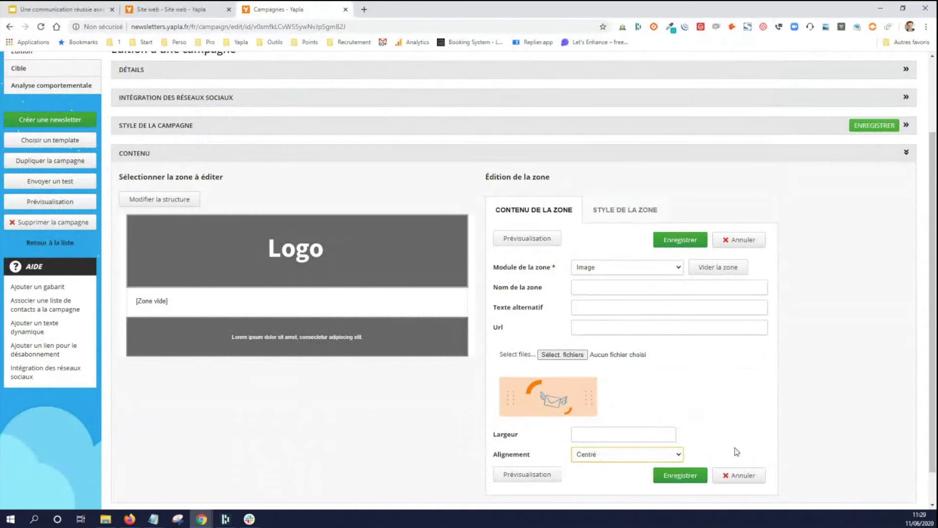
{"action": "left_click", "coordinate": [679, 477]}
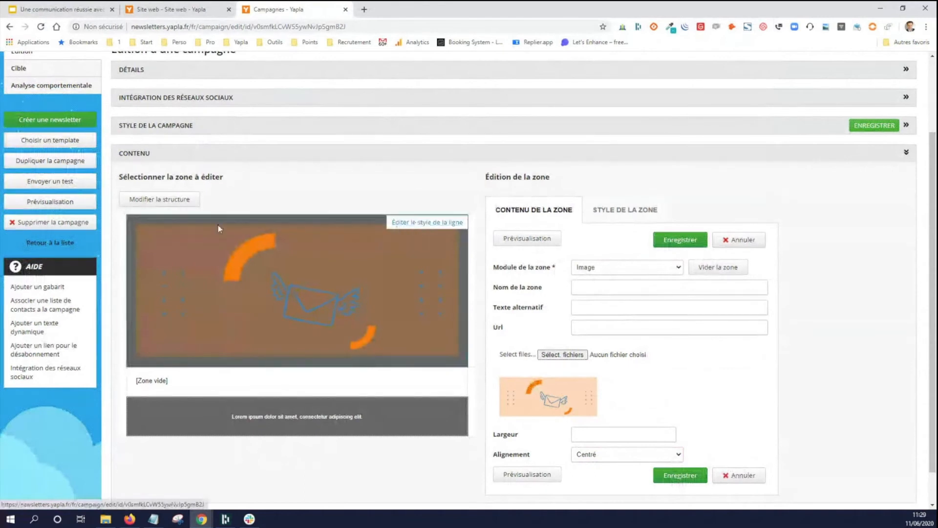
- Set the content background of the banner image's row to FFFFFF and save the row style
{"action": "left_click", "coordinate": [450, 223]}
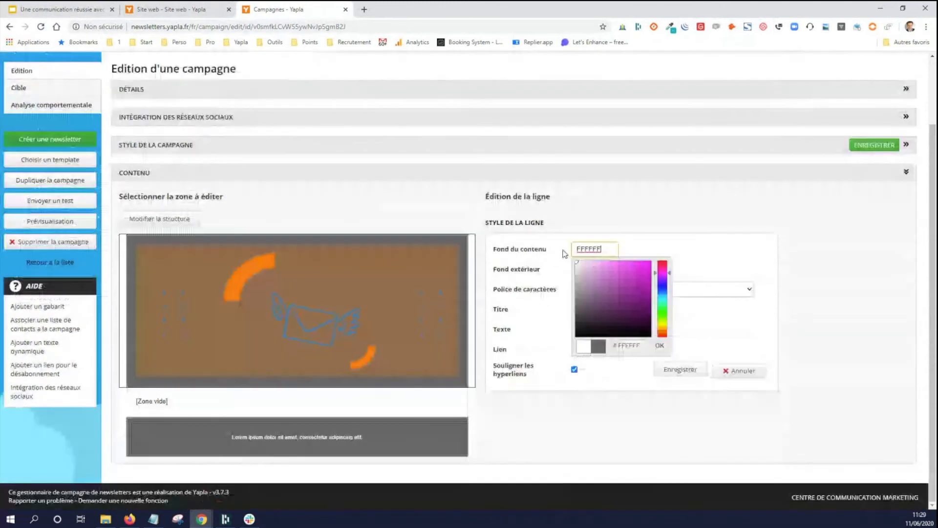
{"action": "left_click", "coordinate": [671, 248]}
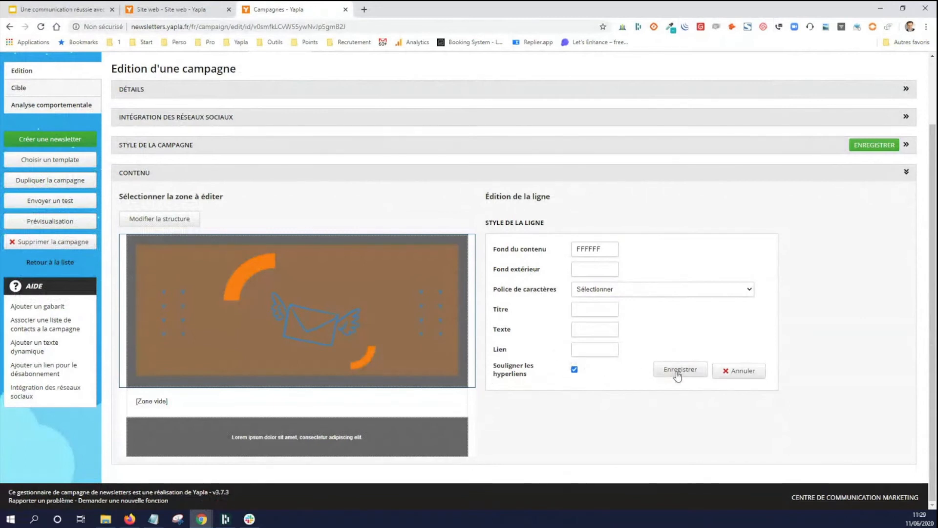
{"action": "left_click", "coordinate": [679, 373]}
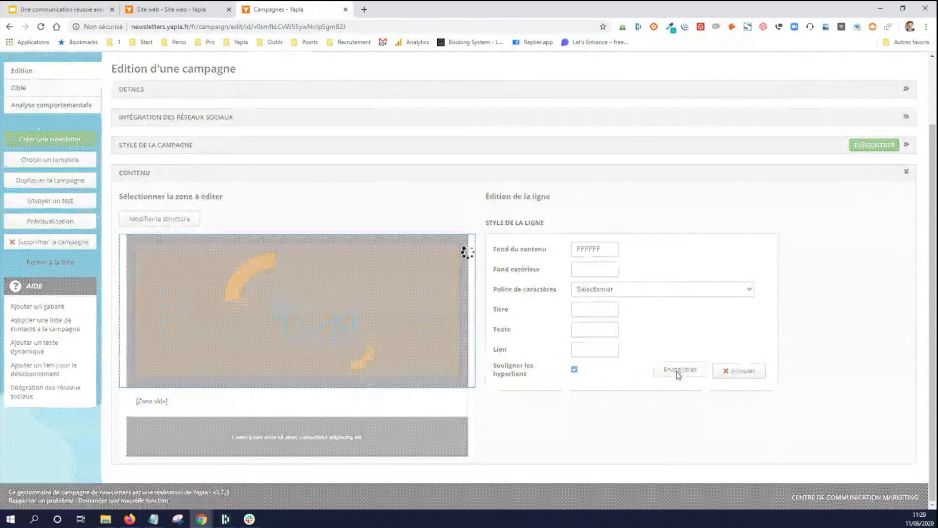
{"action": "scroll", "coordinate": [350, 315], "scroll_direction": "down", "scroll_amount": 2}
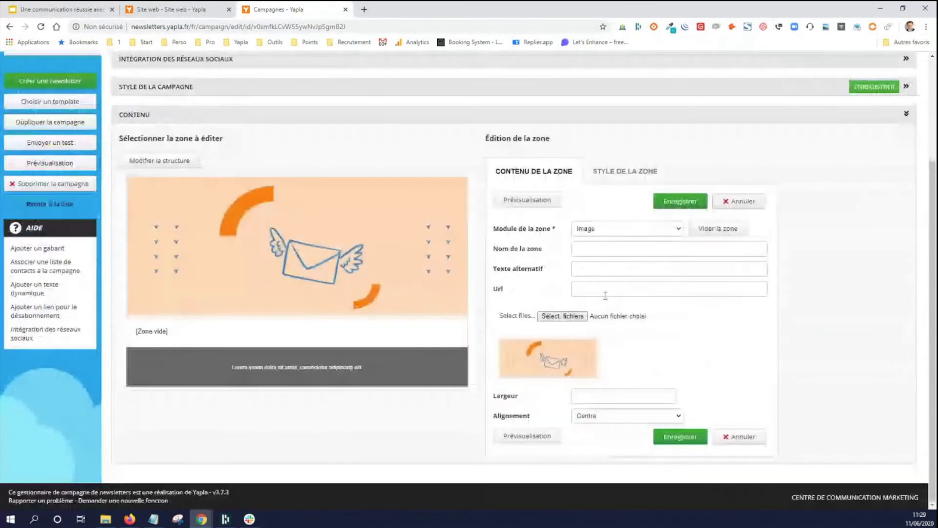
{"action": "left_click", "coordinate": [605, 294]}
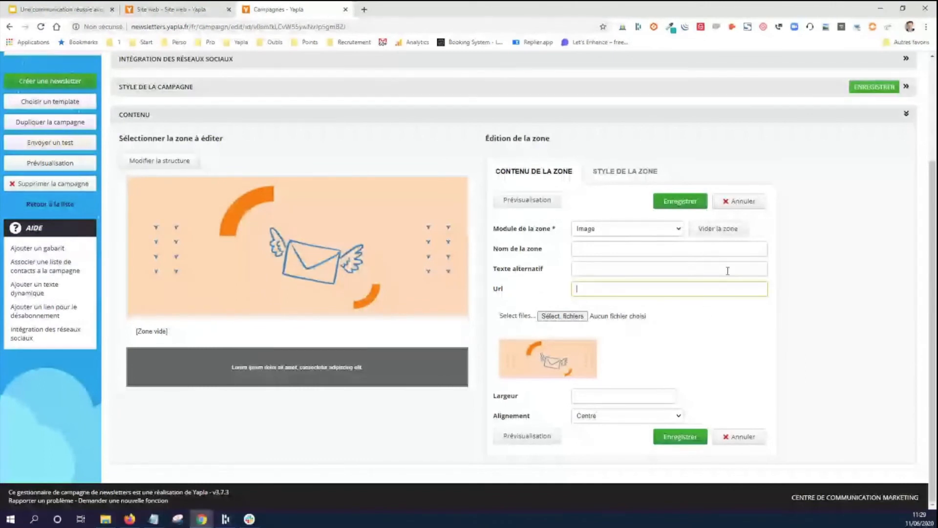
- Insert an additional 100 % row above the footer in the campaign structure and save it
{"action": "left_click", "coordinate": [315, 338]}
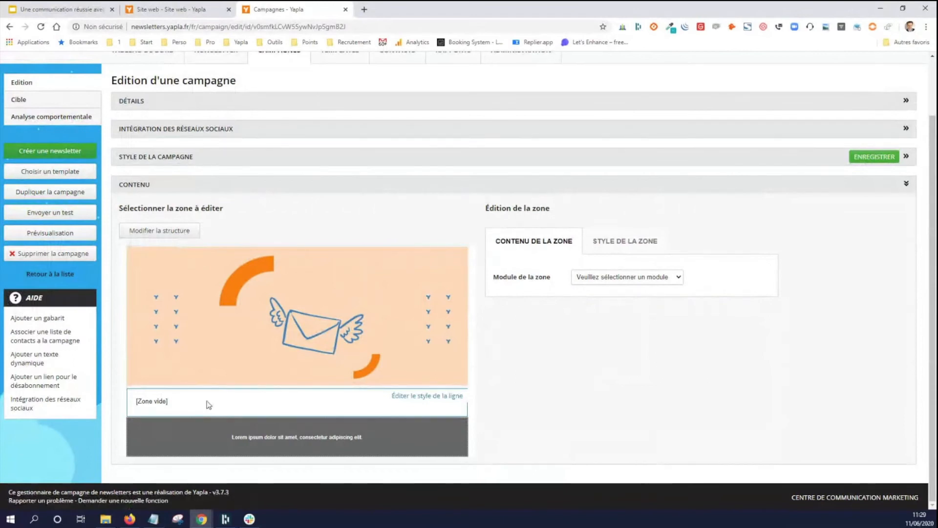
{"action": "left_click", "coordinate": [180, 233]}
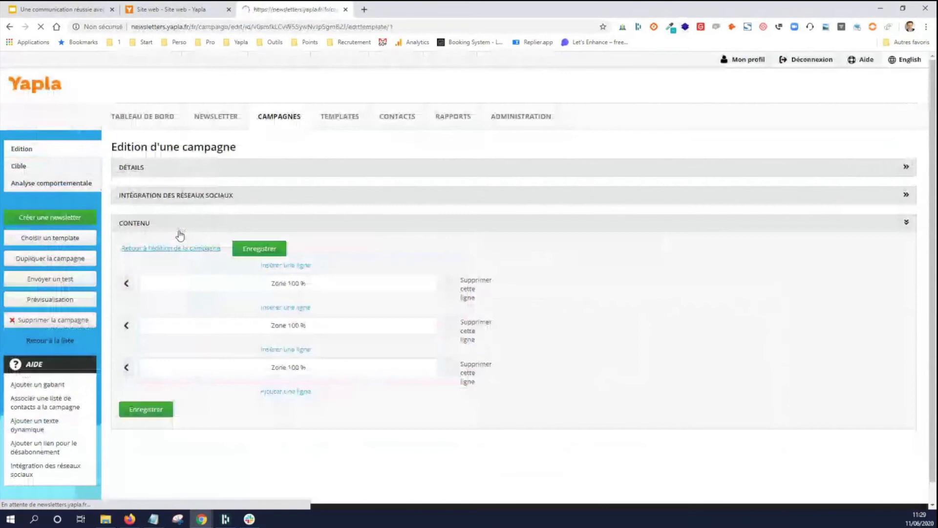
{"action": "left_click", "coordinate": [297, 352]}
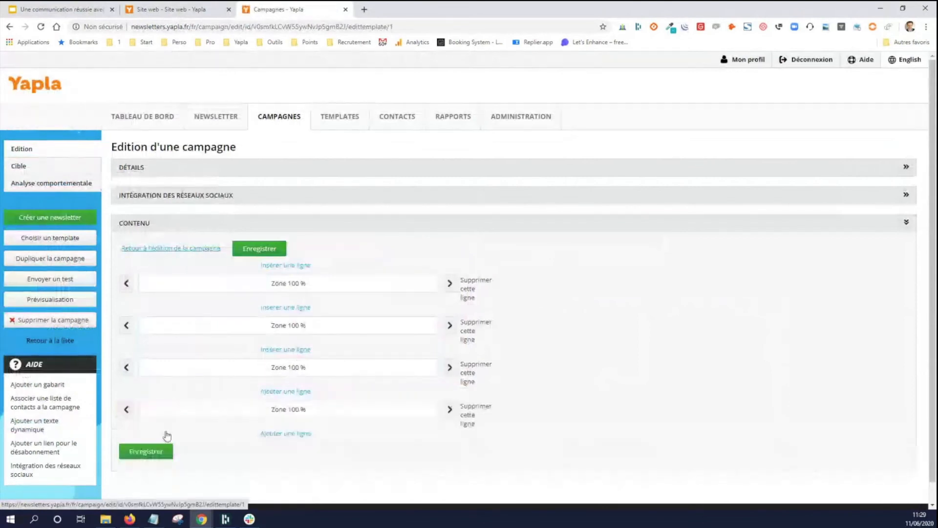
{"action": "left_click", "coordinate": [147, 451]}
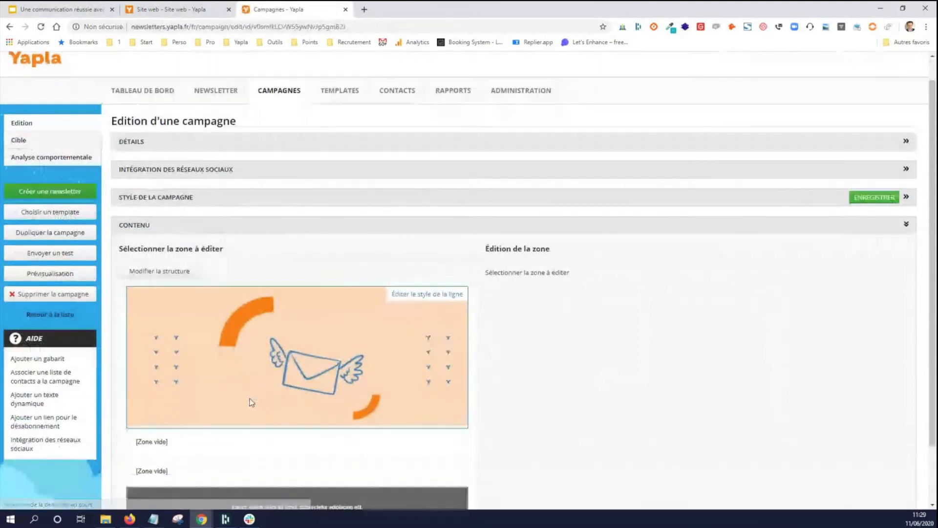
- Assign the HTML module to the first empty zone below the banner image
{"action": "scroll", "coordinate": [252, 402], "scroll_direction": "down", "scroll_amount": 2}
{"action": "left_click", "coordinate": [304, 379]}
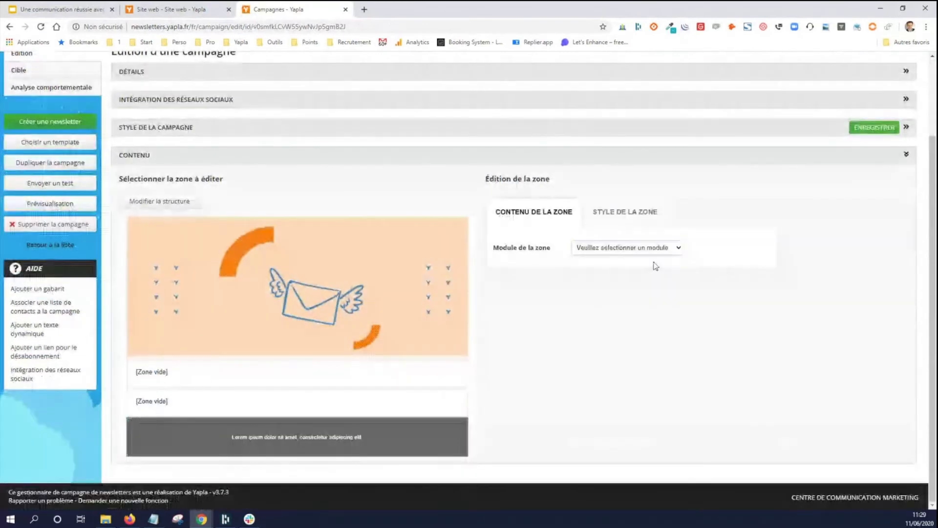
{"action": "left_click", "coordinate": [650, 248]}
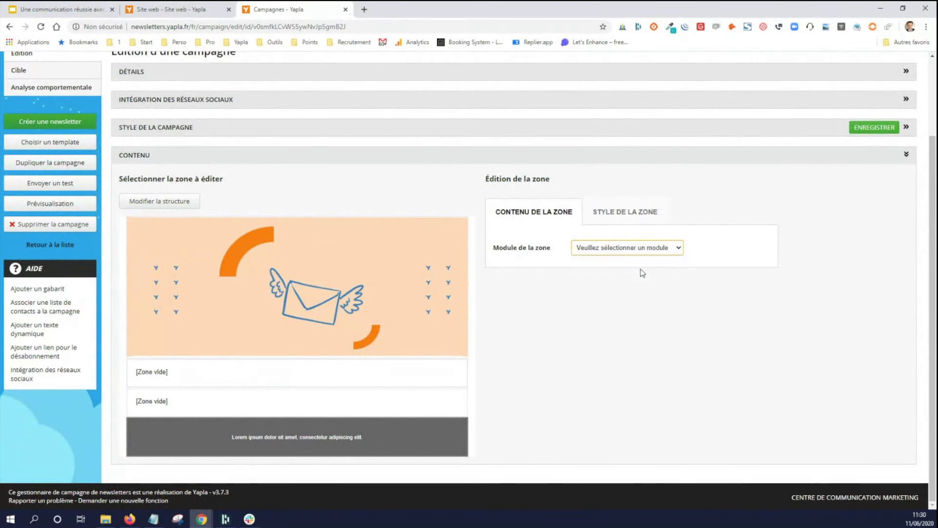
{"action": "left_click", "coordinate": [642, 269]}
{"action": "scroll", "coordinate": [593, 304], "scroll_direction": "down", "scroll_amount": 1}
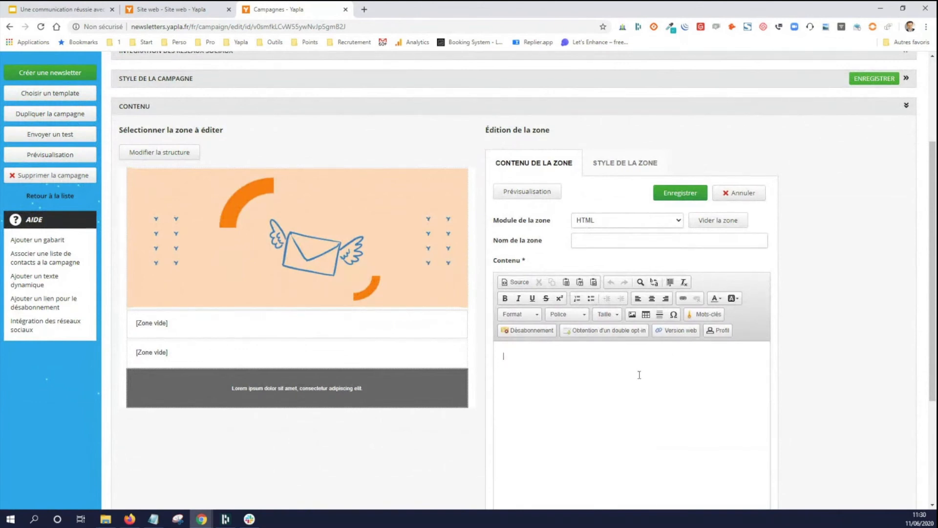
- Write "Bonjour chers membres," and "Voici notre première newsletter" as two paragraphs in the HTML zone and save it
{"action": "type", "text": "Bonjour chers membres,"}
{"action": "key", "text": "Return"}
{"action": "key", "text": "Return"}
{"action": "type", "text": "Vo"}
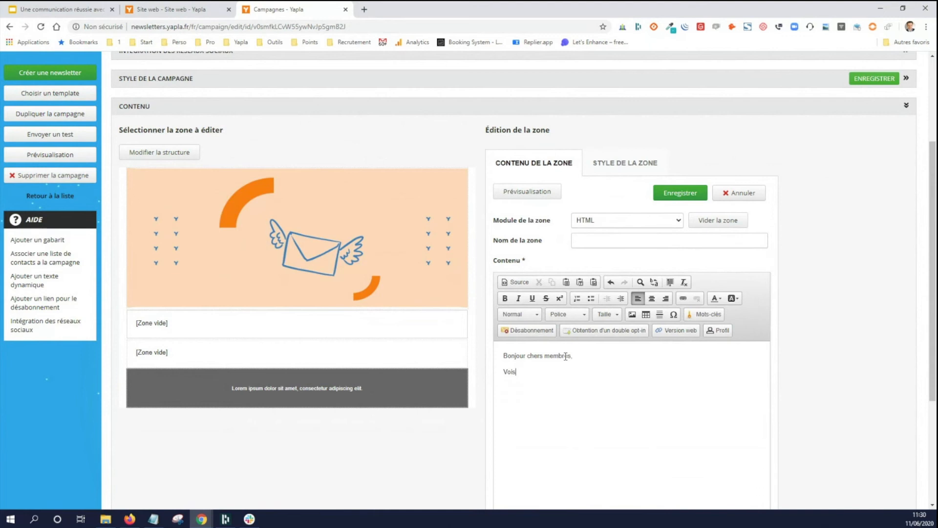
{"action": "type", "text": "ici notre première newsletter"}
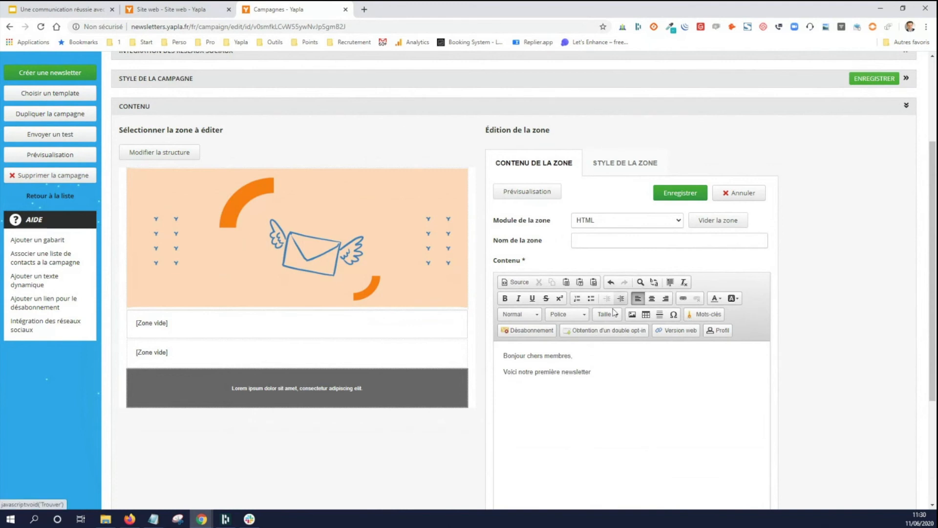
{"action": "left_click", "coordinate": [680, 196]}
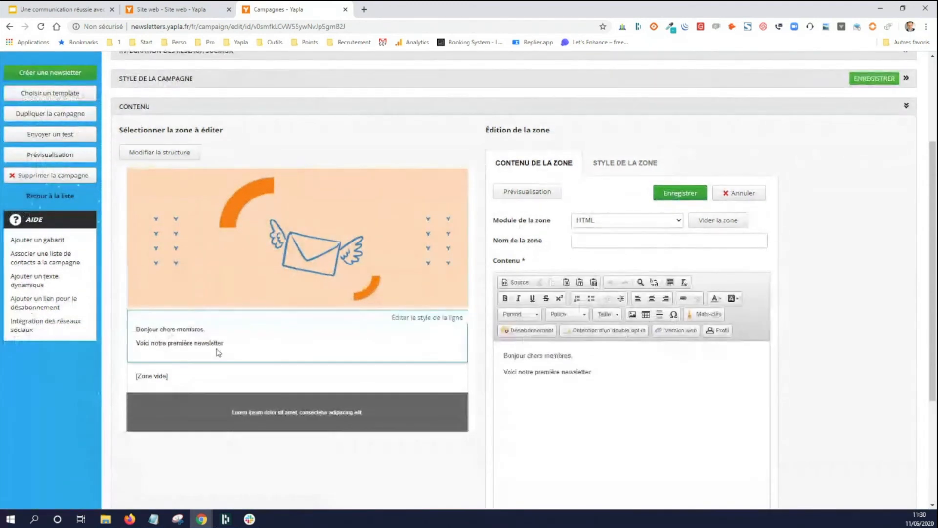
- Replace "chers membres" in the greeting with the Prénom keyword and save the zone
{"action": "left_click", "coordinate": [612, 376]}
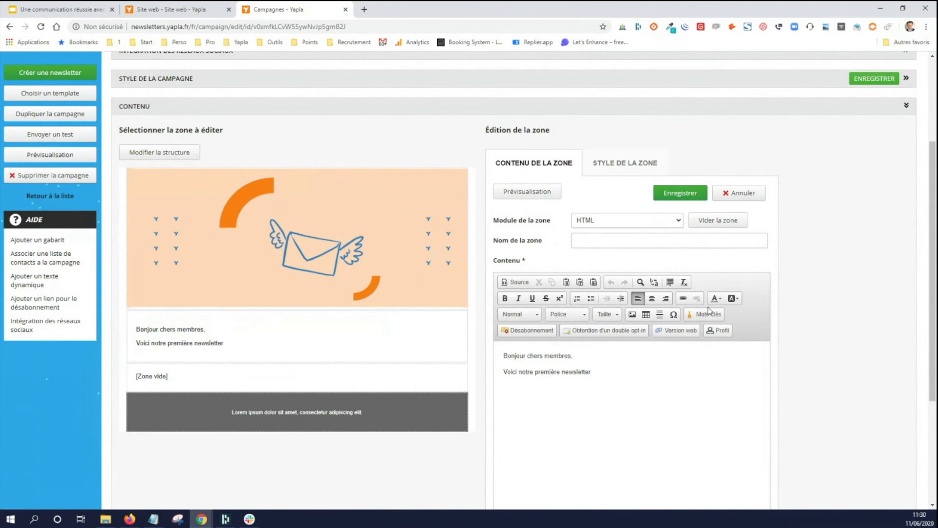
{"action": "left_click_drag", "start_coordinate": [529, 355], "coordinate": [571, 355]}
{"action": "key", "text": "Delete"}
{"action": "left_click", "coordinate": [704, 314]}
{"action": "left_click", "coordinate": [425, 282]}
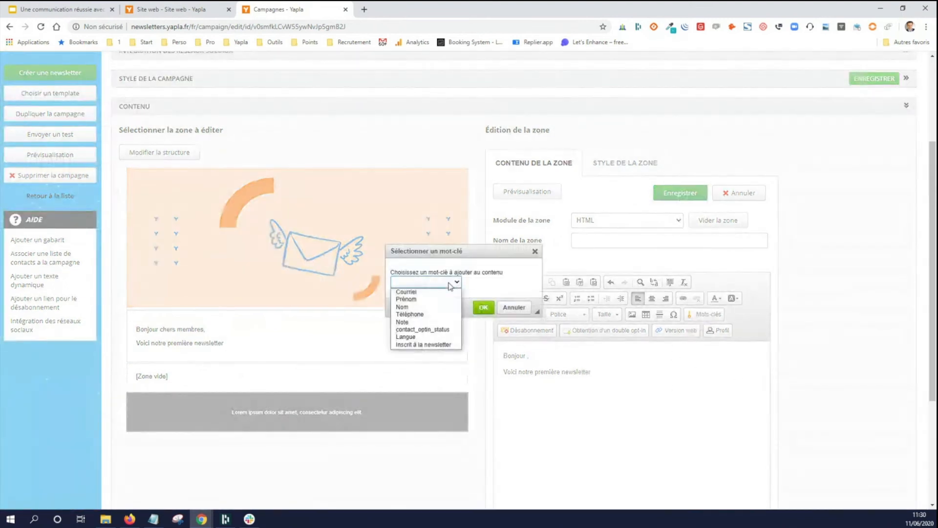
{"action": "left_click", "coordinate": [430, 299]}
{"action": "left_click", "coordinate": [484, 307]}
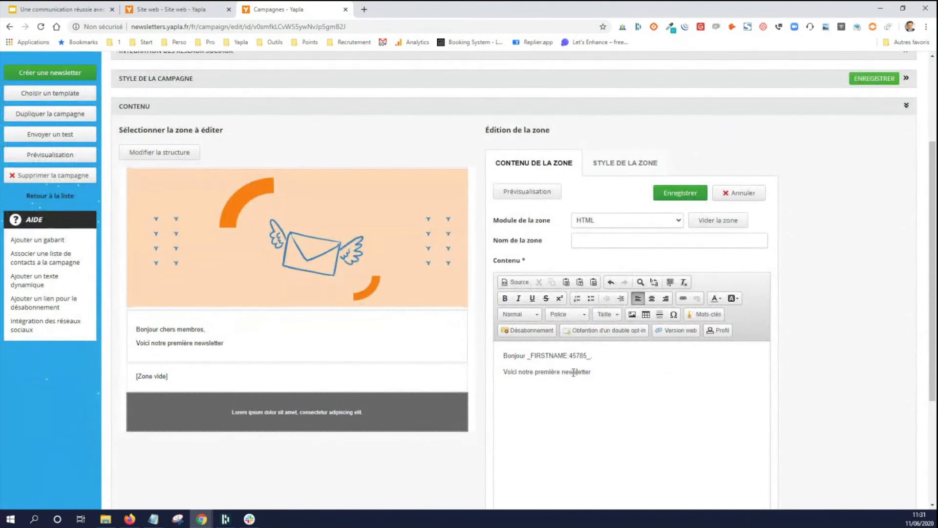
{"action": "left_click", "coordinate": [680, 193]}
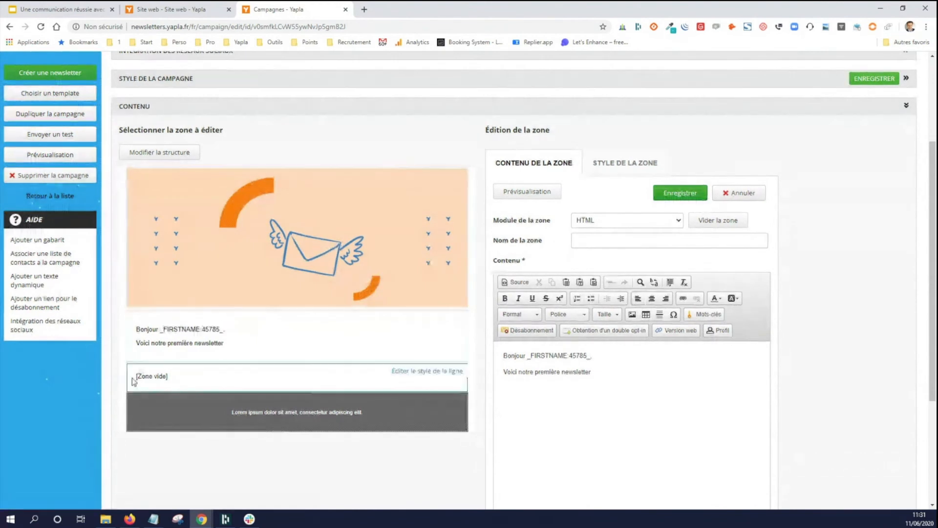
- Assign the Événements Yapla module to the empty zone above the footer
{"action": "left_click", "coordinate": [208, 377]}
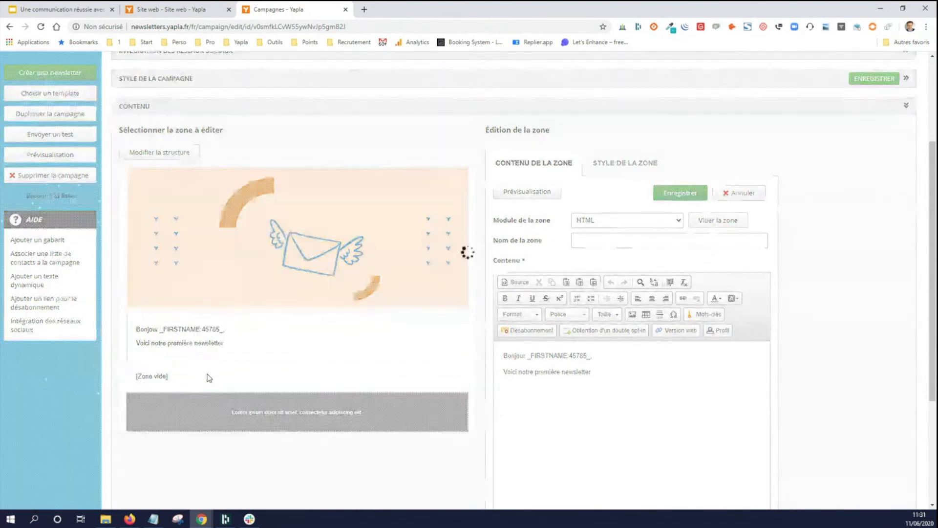
{"action": "left_click", "coordinate": [620, 229]}
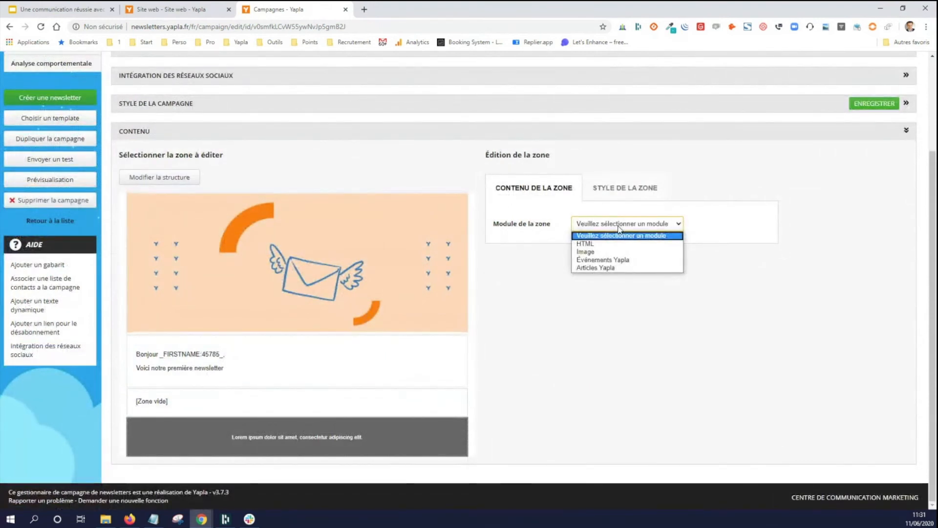
{"action": "left_click", "coordinate": [623, 262]}
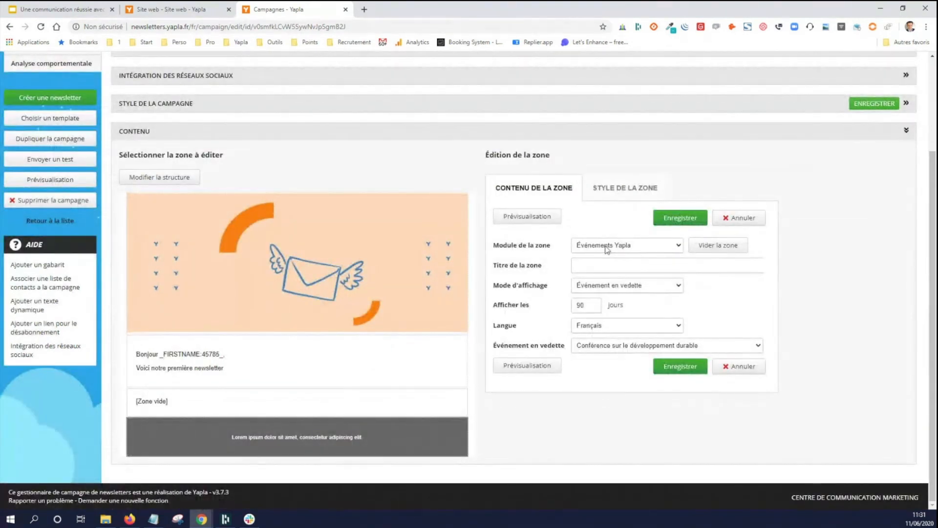
- Set the events zone to display 180 days, keep "Conférence sur le développement durable" as the featured event, and save the zone
{"action": "double_click", "coordinate": [590, 304]}
{"action": "type", "text": "180"}
{"action": "left_click", "coordinate": [765, 318]}
{"action": "left_click", "coordinate": [731, 349]}
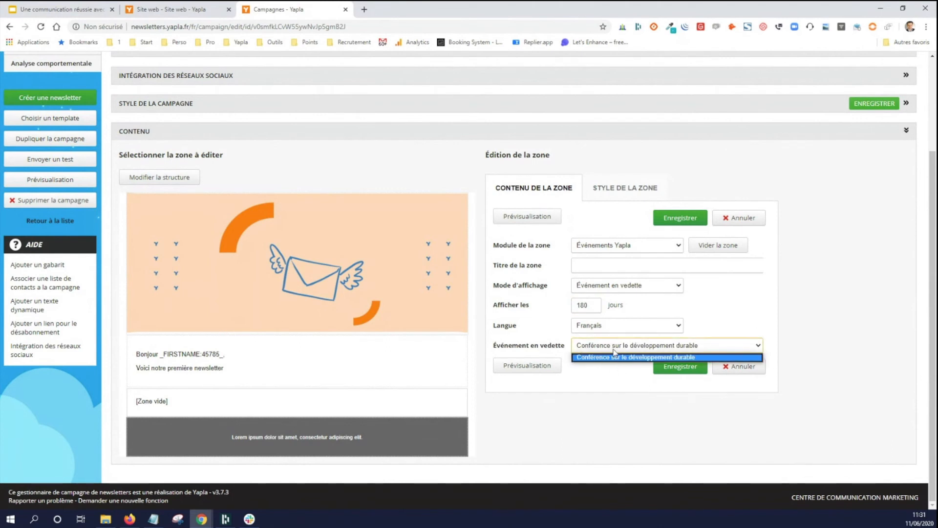
{"action": "left_click", "coordinate": [717, 321]}
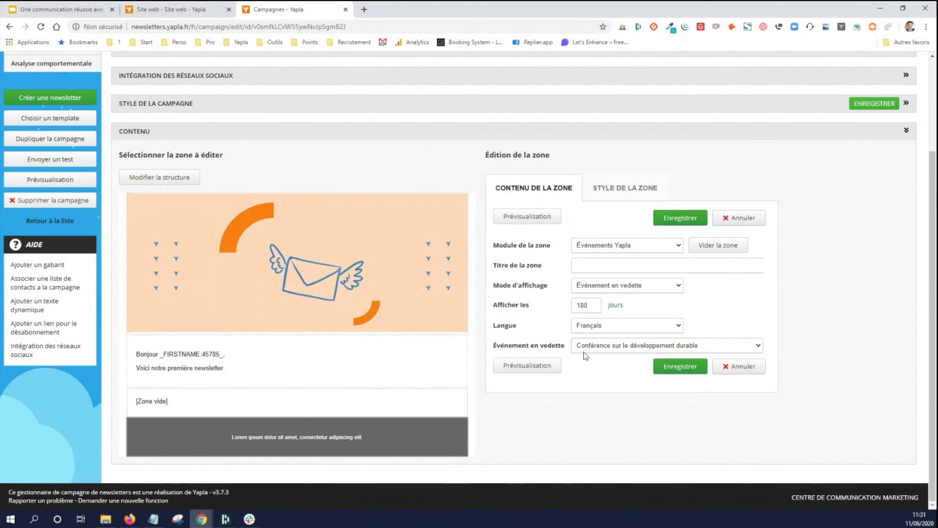
{"action": "left_click", "coordinate": [675, 371]}
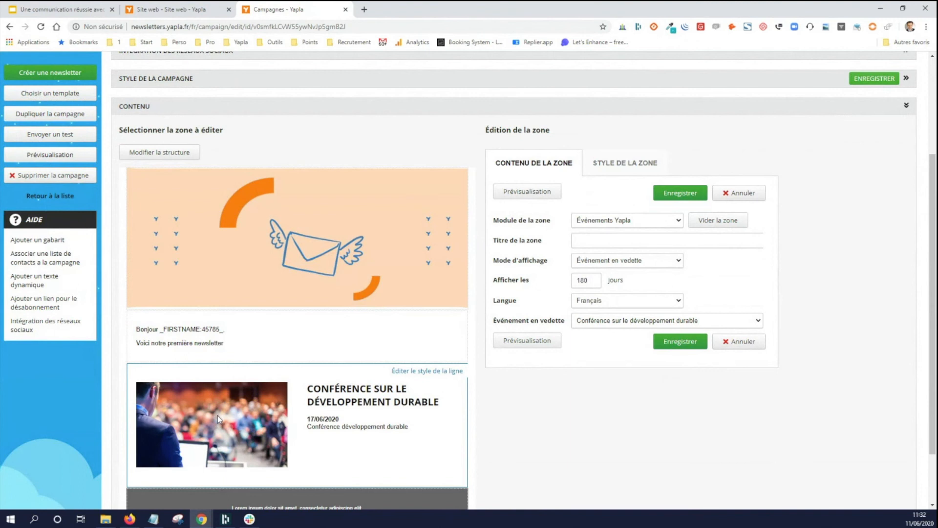
- Replace the placeholder text in the footer zone with "Coordonnées de l'association" and save it
{"action": "scroll", "coordinate": [189, 407], "scroll_direction": "down", "scroll_amount": 3}
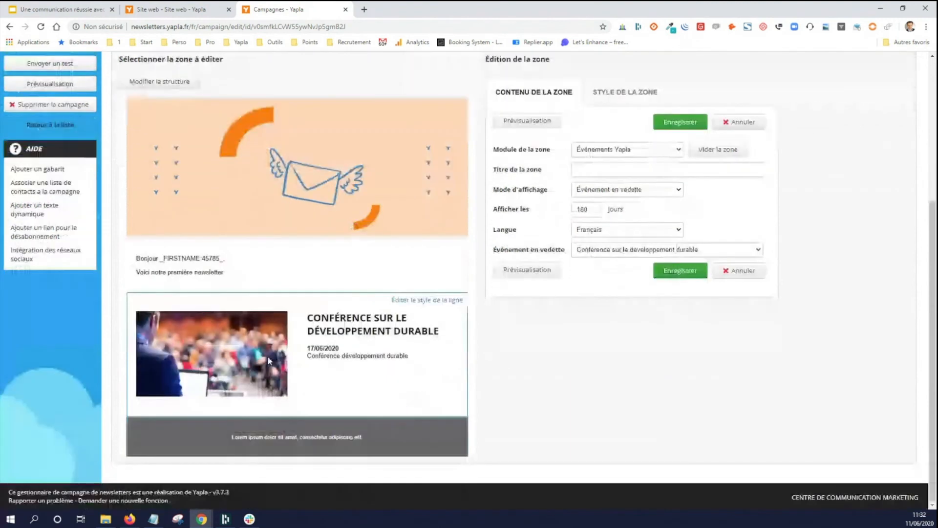
{"action": "left_click", "coordinate": [303, 435]}
{"action": "double_click", "coordinate": [591, 285]}
{"action": "left_click", "coordinate": [586, 282]}
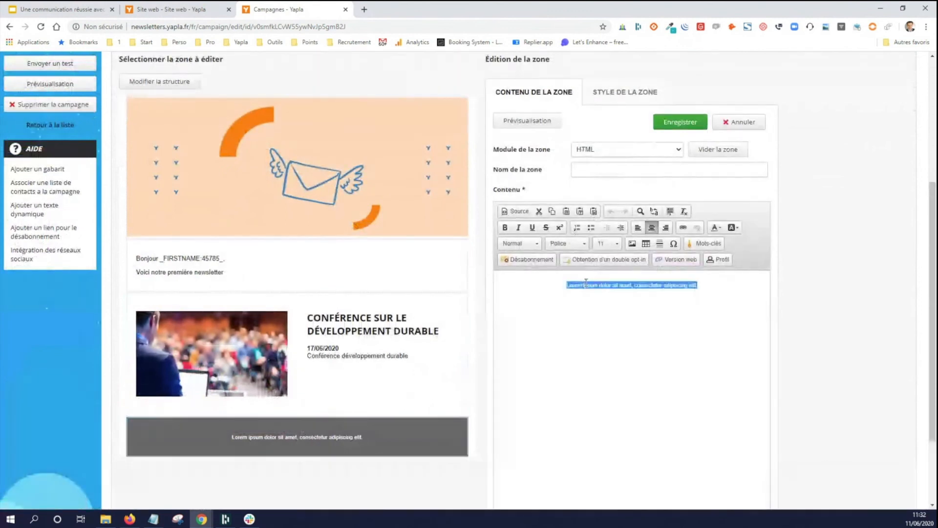
{"action": "type", "text": "Cool"}
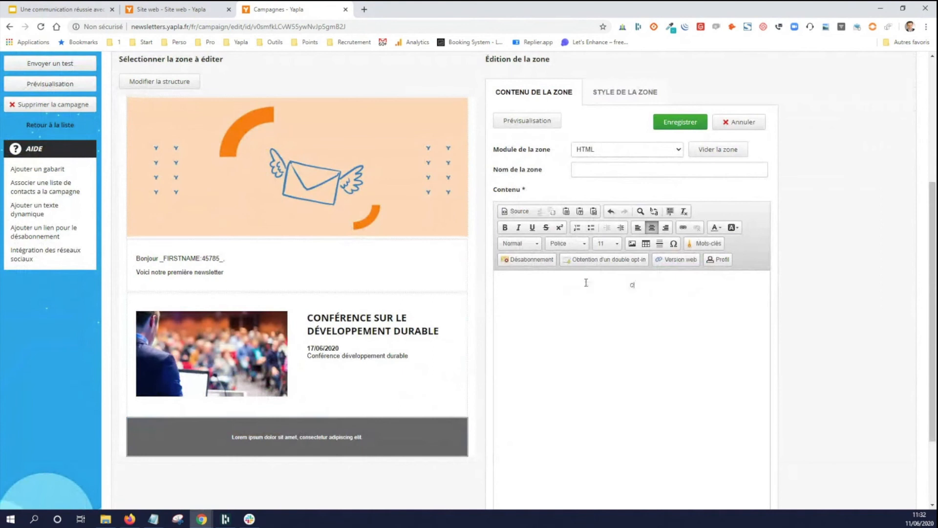
{"action": "type", "text": "données de l'association"}
{"action": "left_click", "coordinate": [687, 121]}
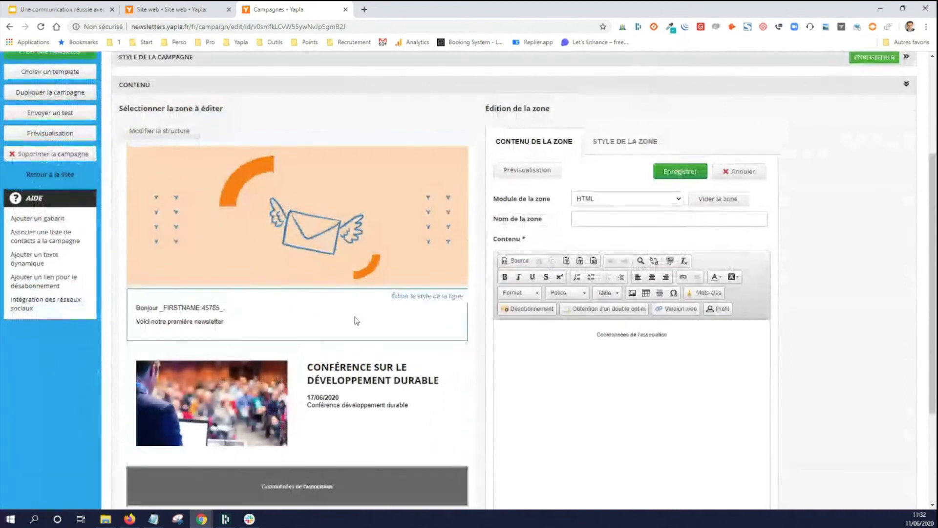
- Check the campaign's target filters and examine the newsletter preview, including the dynamic value in the greeting
{"action": "scroll", "coordinate": [730, 303], "scroll_direction": "up", "scroll_amount": 4}
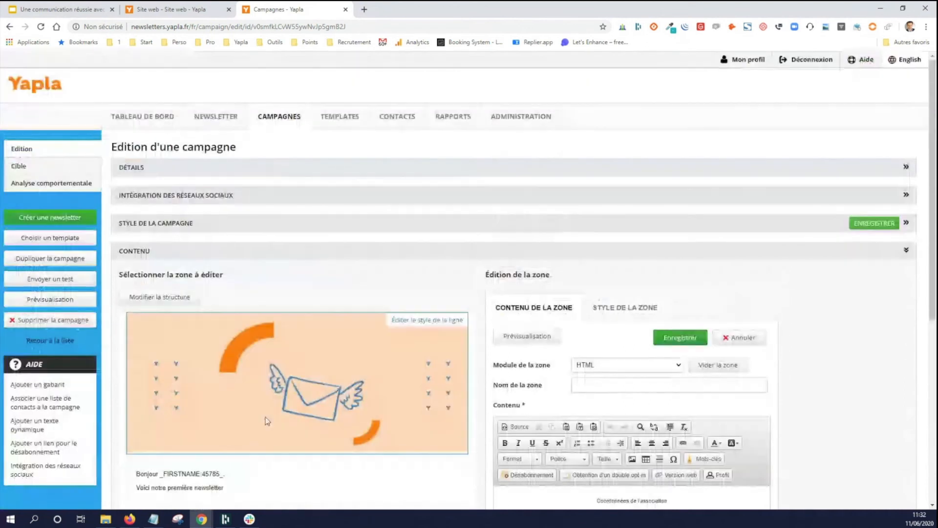
{"action": "left_click", "coordinate": [74, 169]}
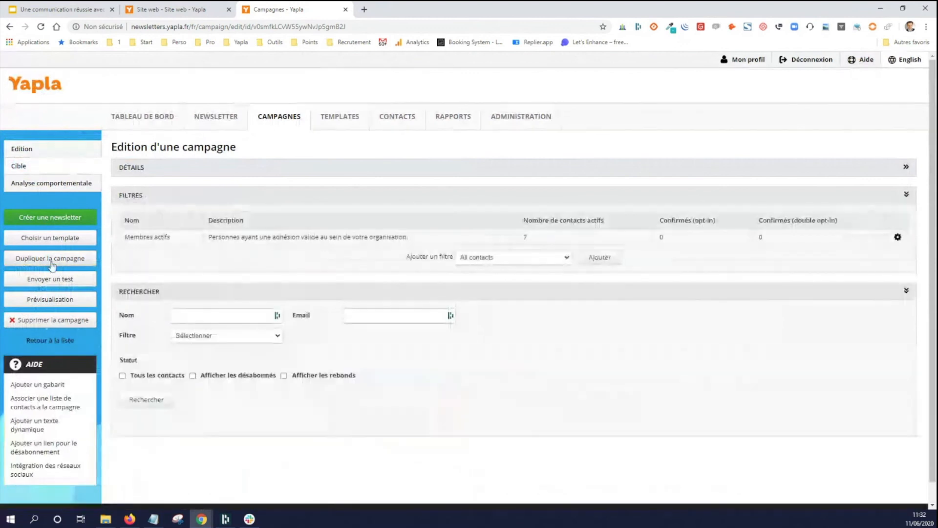
{"action": "left_click", "coordinate": [59, 304]}
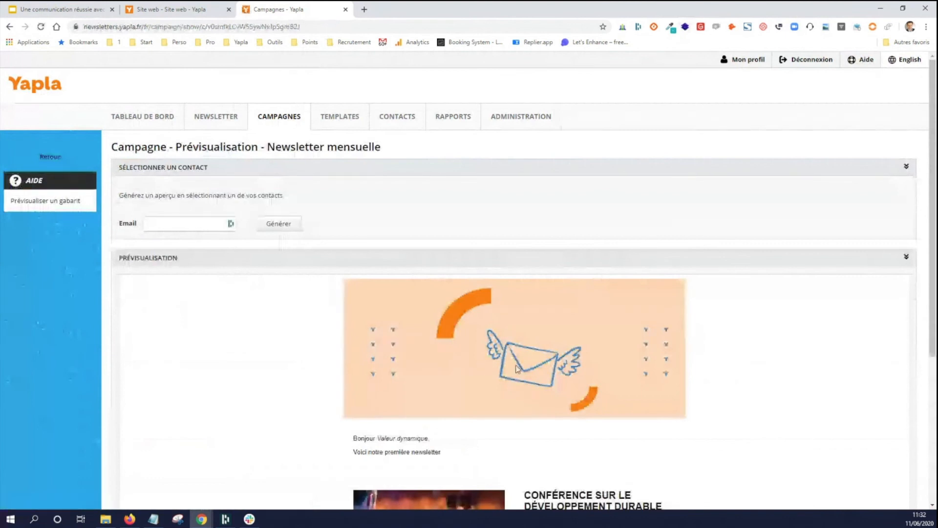
{"action": "scroll", "coordinate": [517, 369], "scroll_direction": "down", "scroll_amount": 5}
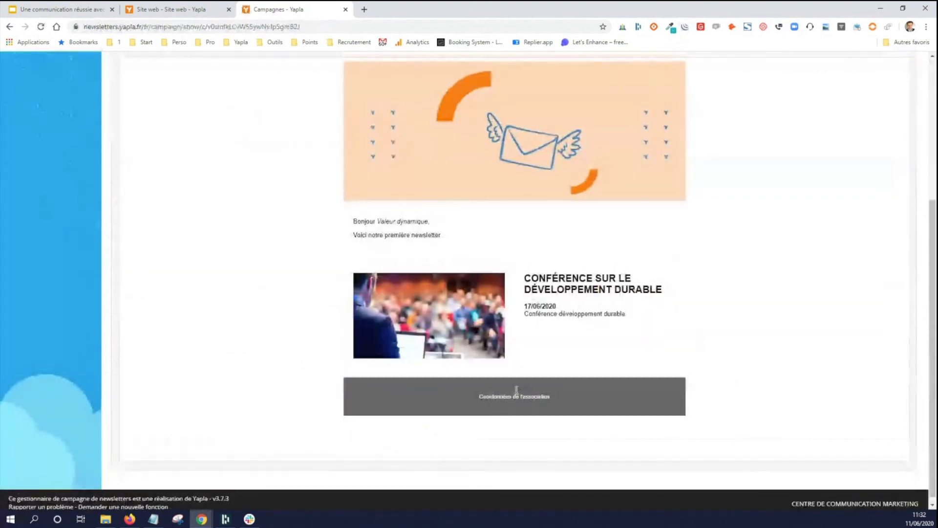
{"action": "scroll", "coordinate": [516, 389], "scroll_direction": "up", "scroll_amount": 4}
{"action": "scroll", "coordinate": [516, 390], "scroll_direction": "up", "scroll_amount": 1}
{"action": "scroll", "coordinate": [278, 345], "scroll_direction": "down", "scroll_amount": 3}
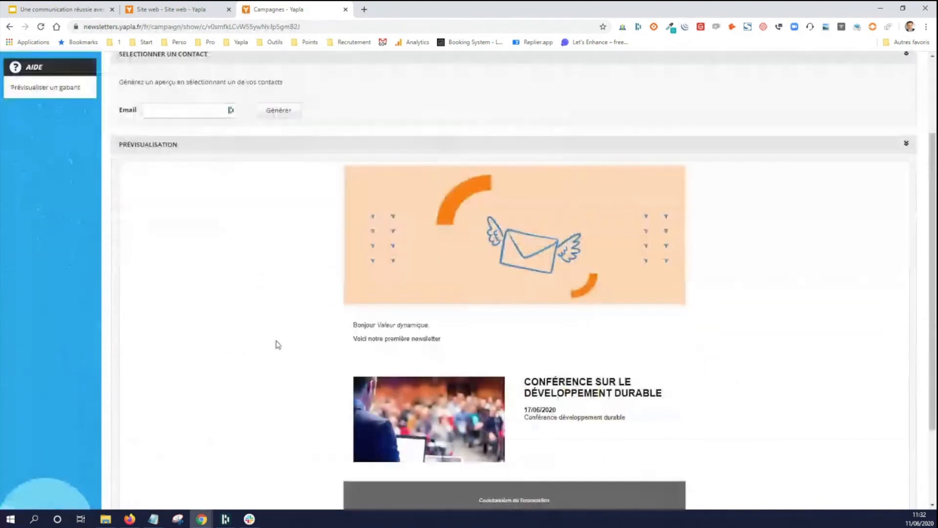
{"action": "scroll", "coordinate": [277, 345], "scroll_direction": "down", "scroll_amount": 1}
{"action": "left_click_drag", "start_coordinate": [380, 292], "coordinate": [429, 292]}
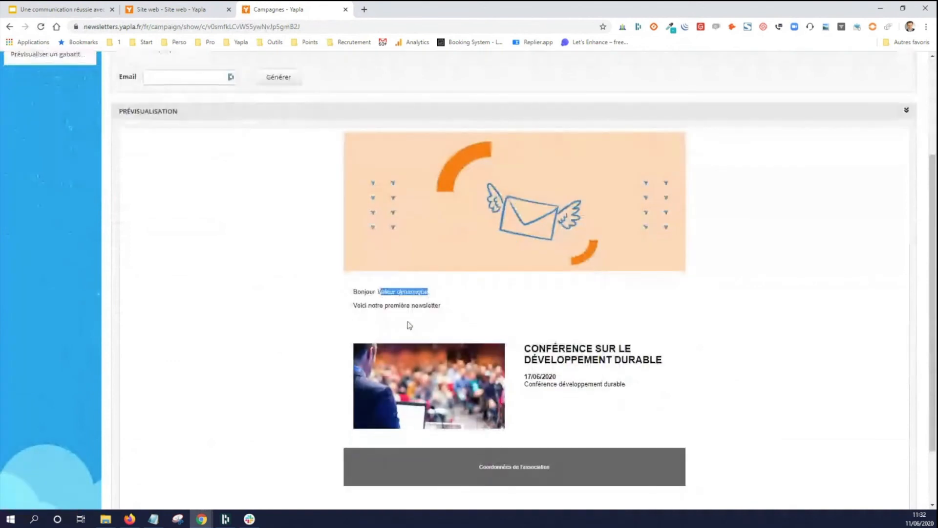
{"action": "left_click", "coordinate": [385, 291]}
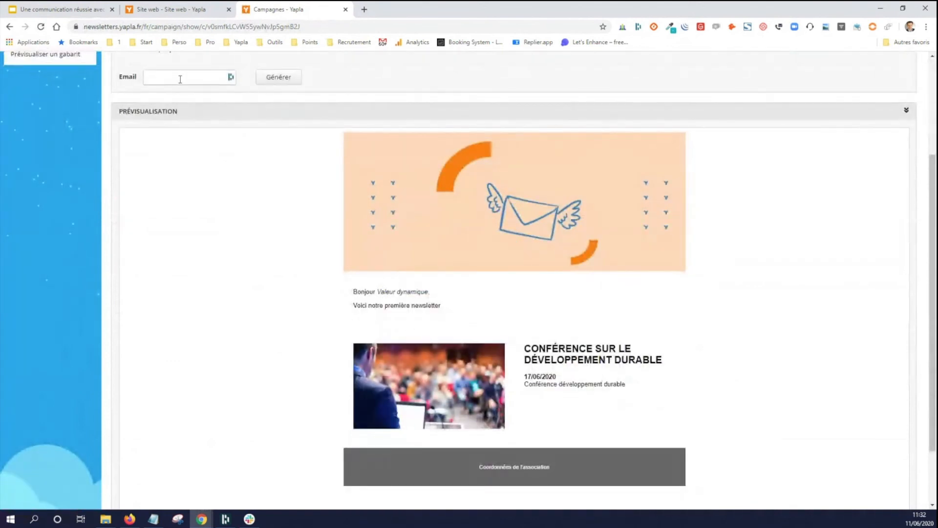
{"action": "scroll", "coordinate": [209, 289], "scroll_direction": "up", "scroll_amount": 1}
{"action": "scroll", "coordinate": [209, 289], "scroll_direction": "up", "scroll_amount": 2}
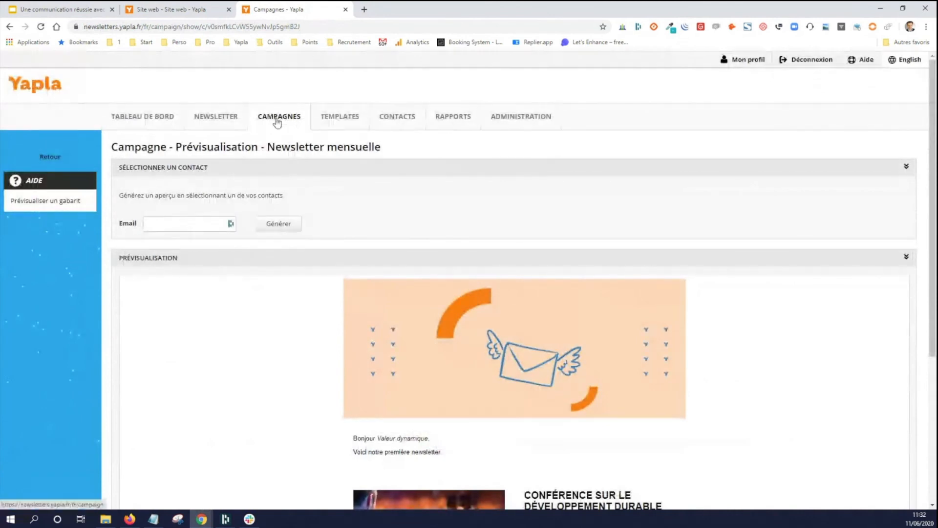
- Return to the campaign and send a test newsletter to your own e-mail address, with its domain name changed to yapla
{"action": "left_click", "coordinate": [51, 158]}
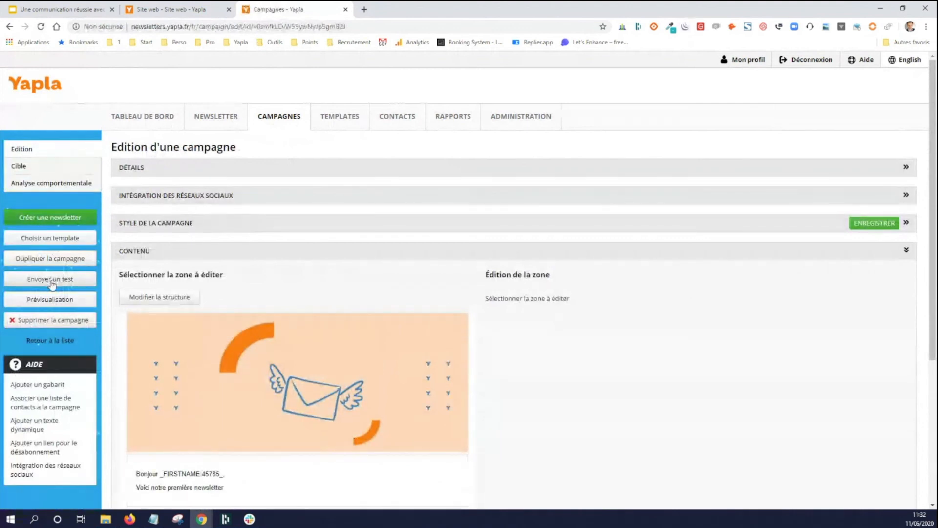
{"action": "left_click", "coordinate": [52, 283]}
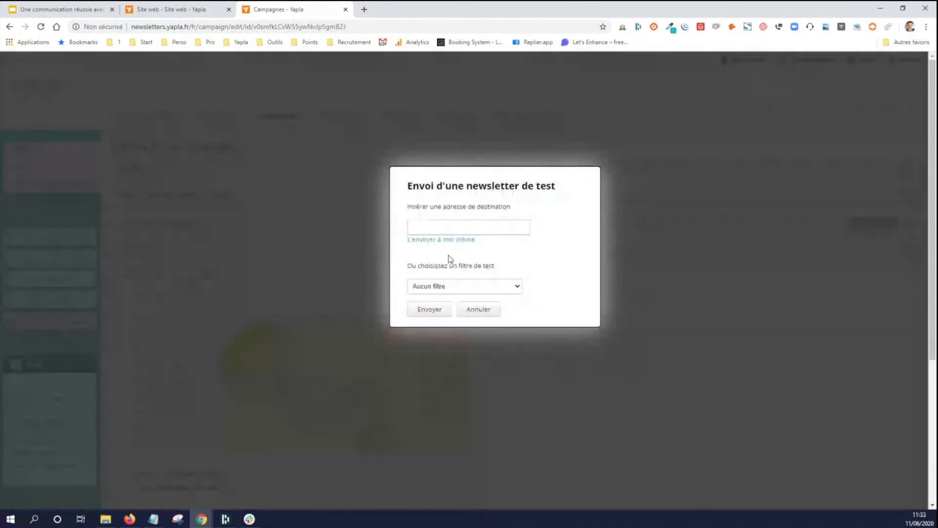
{"action": "left_click", "coordinate": [449, 239]}
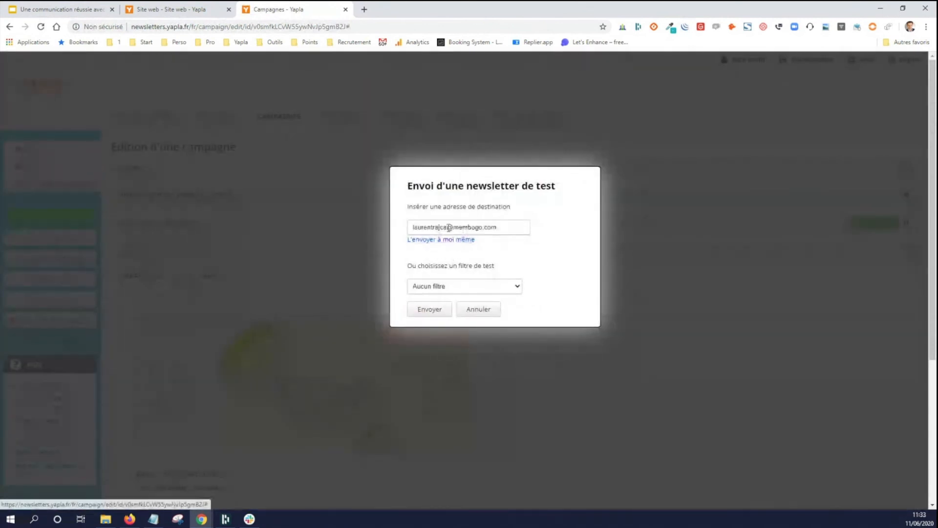
{"action": "double_click", "coordinate": [466, 226]}
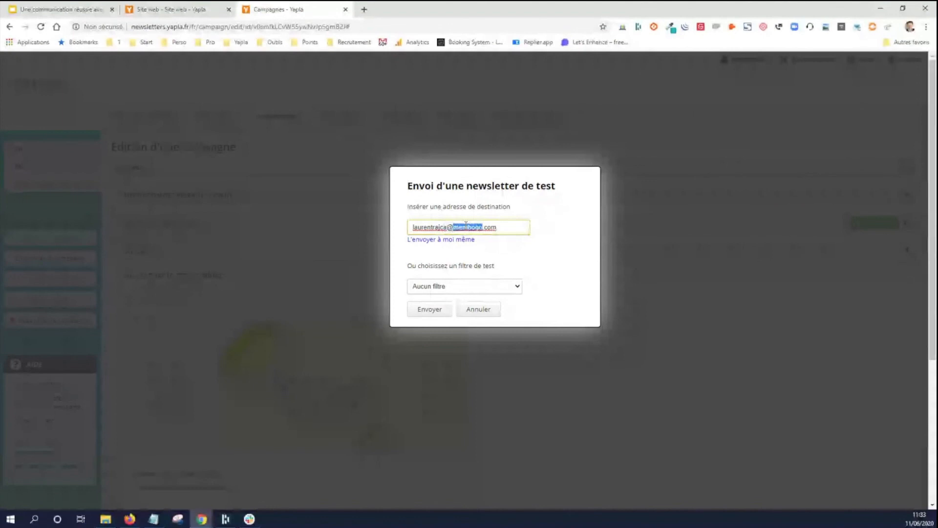
{"action": "type", "text": "yapla"}
{"action": "left_click", "coordinate": [436, 308]}
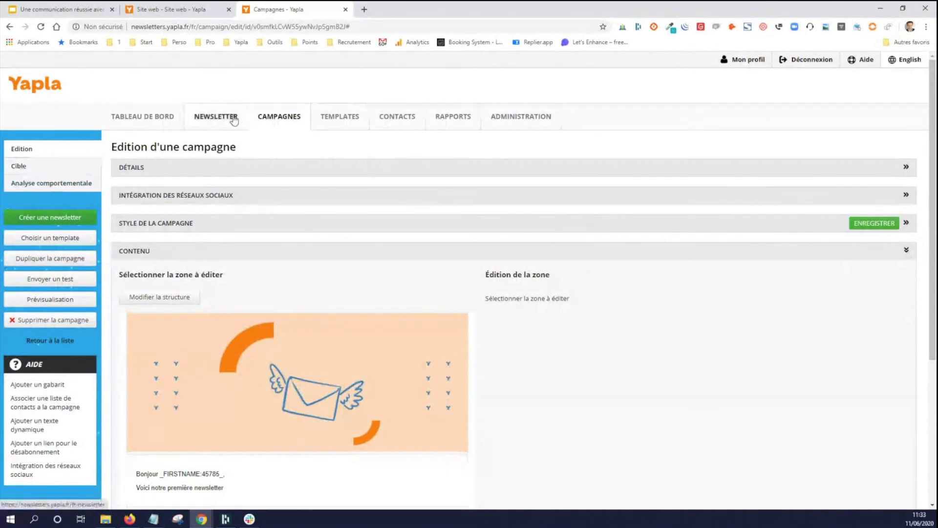
- Create a newsletter from the campaign with the subject "Newsletter Juin"
{"action": "left_click", "coordinate": [67, 220]}
{"action": "left_click", "coordinate": [266, 194]}
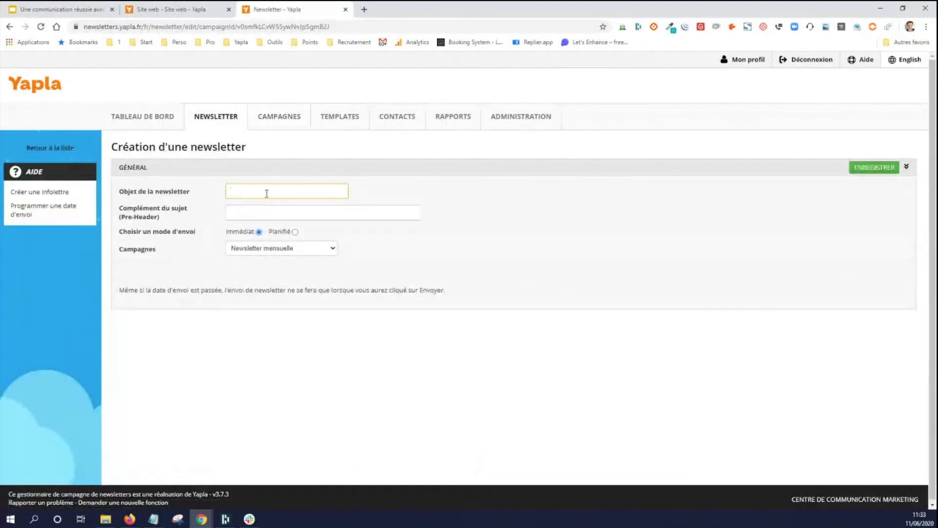
{"action": "type", "text": "Newsletter Juin"}
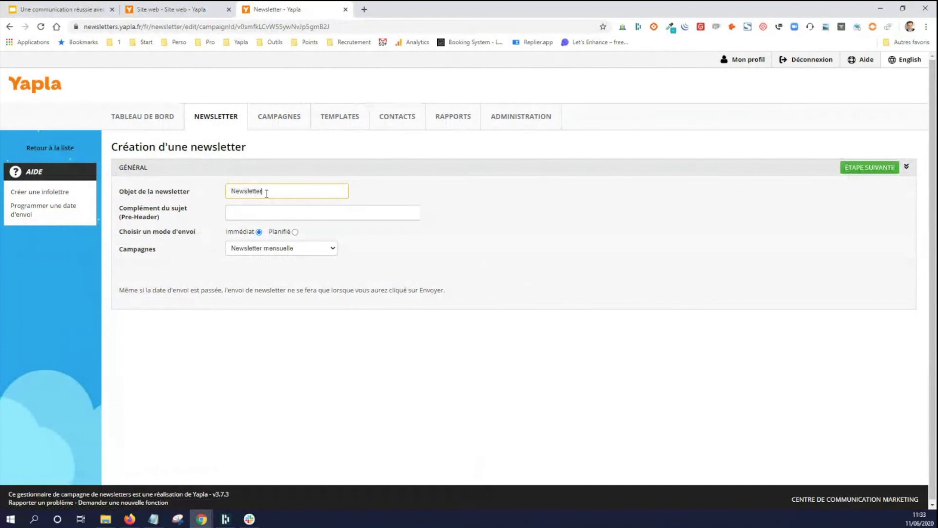
{"action": "left_click", "coordinate": [272, 213]}
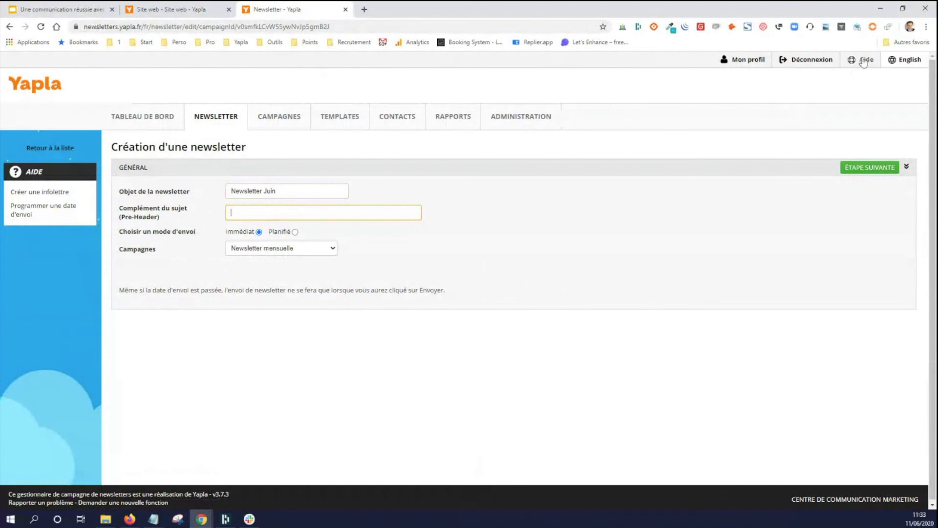
- Switch to the Gmail work inbox, open the "Newsletter mensuelle [Test]" e-mail and examine its greeting and text
{"action": "left_click", "coordinate": [881, 11]}
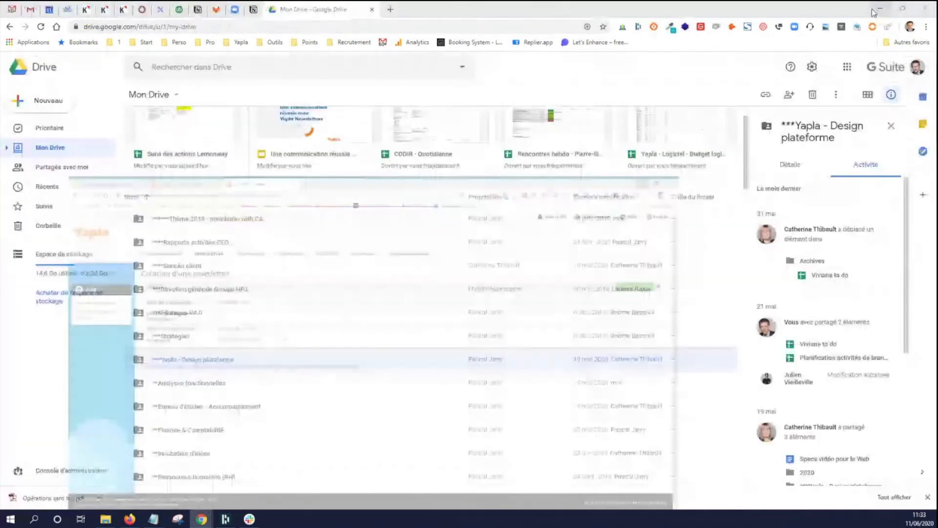
{"action": "left_click", "coordinate": [21, 10]}
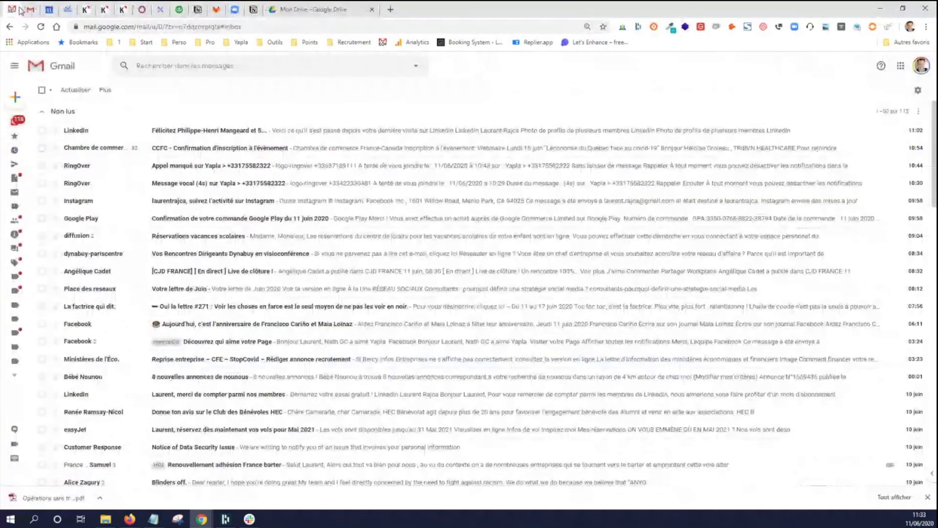
{"action": "left_click", "coordinate": [30, 10]}
{"action": "left_click", "coordinate": [16, 121]}
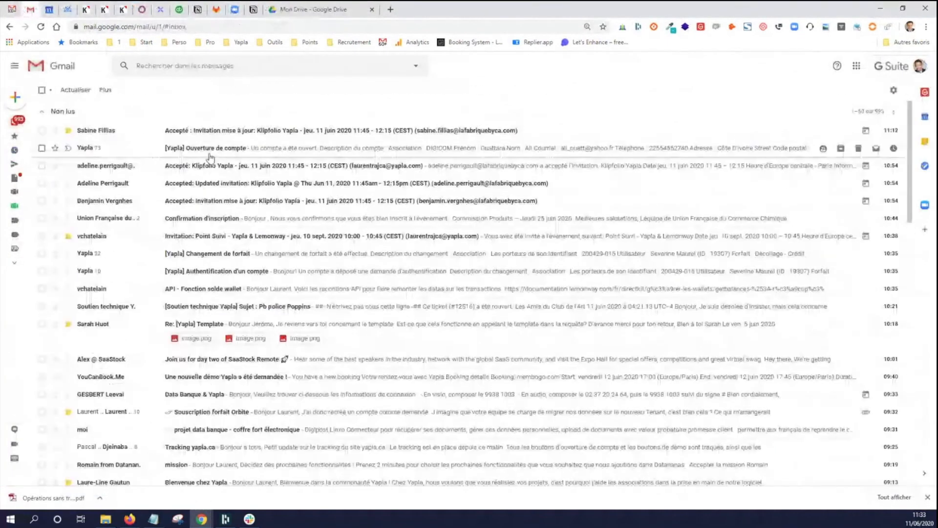
{"action": "mouse_move", "coordinate": [26, 127]}
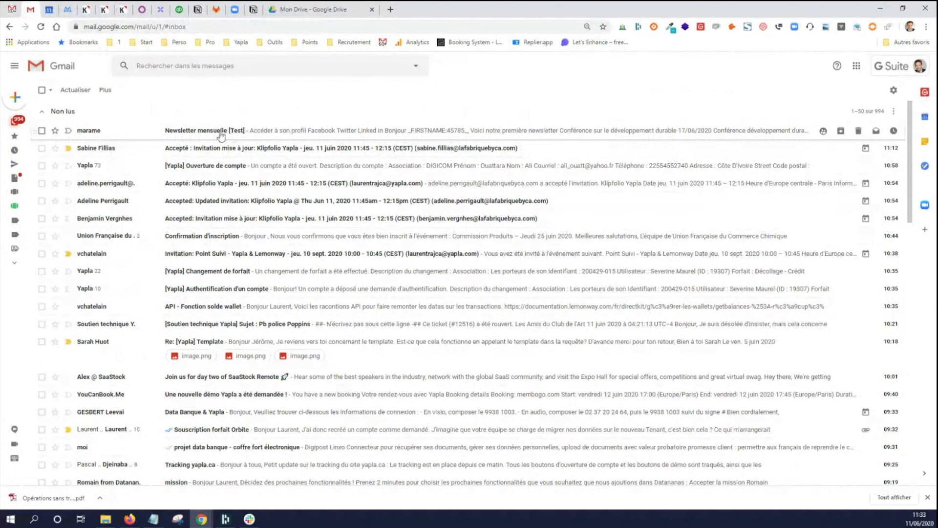
{"action": "left_click", "coordinate": [168, 131]}
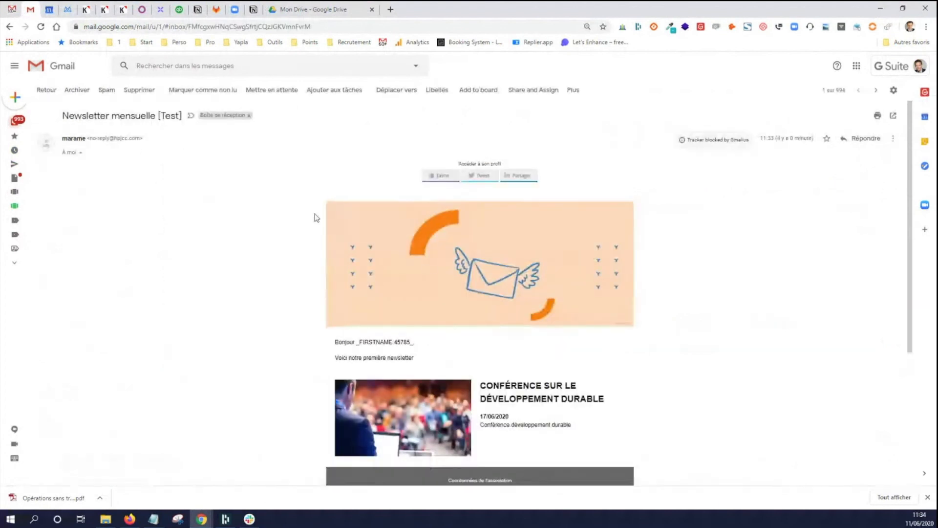
{"action": "left_click_drag", "start_coordinate": [349, 333], "coordinate": [442, 358]}
{"action": "left_click", "coordinate": [441, 359]}
- Switch back to the Yapla window with the newsletter creation form
{"action": "mouse_move", "coordinate": [201, 519]}
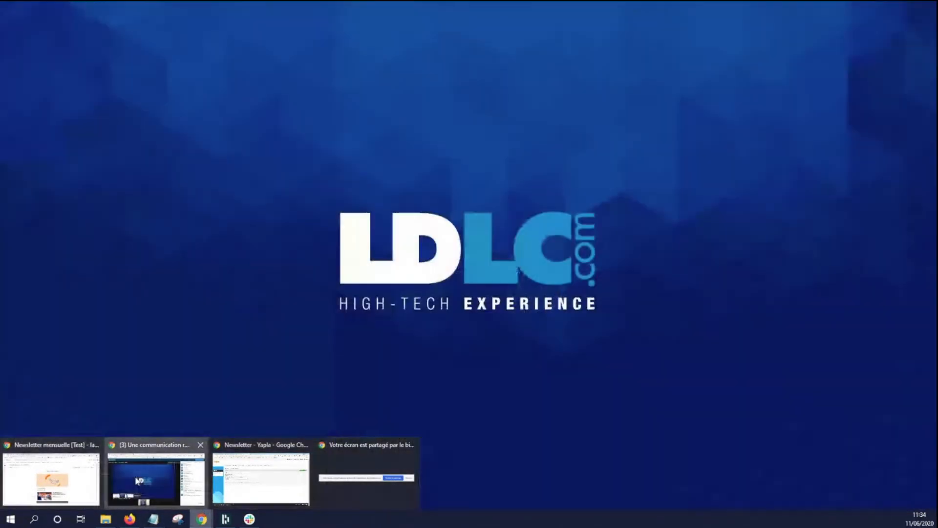
{"action": "left_click", "coordinate": [137, 481]}
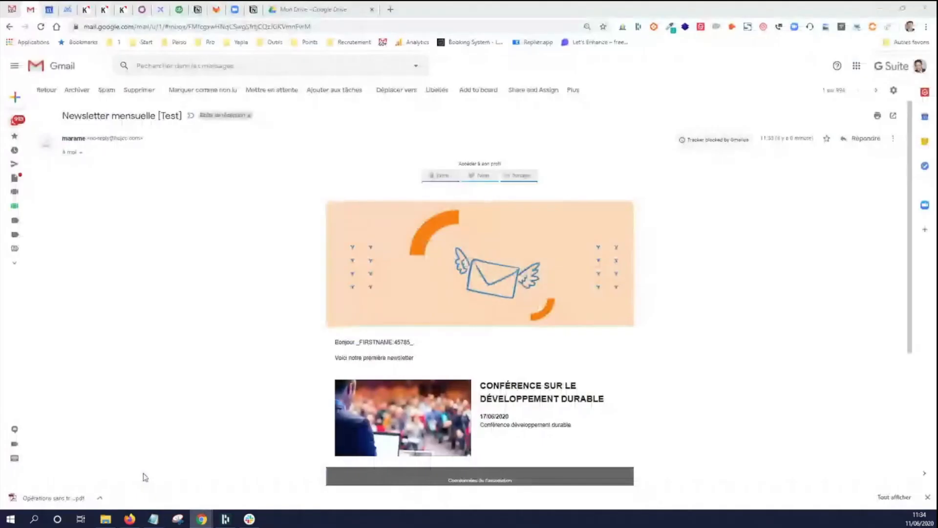
{"action": "mouse_move", "coordinate": [203, 519]}
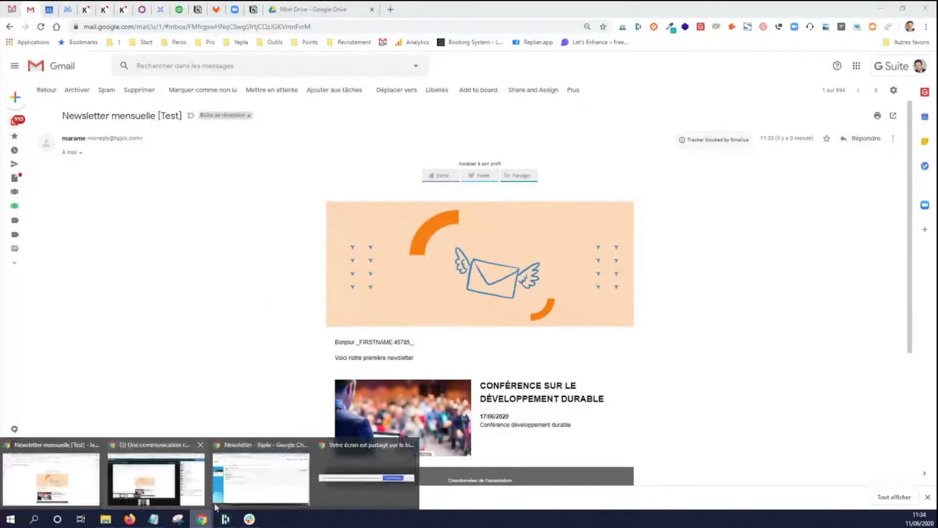
{"action": "left_click", "coordinate": [262, 476]}
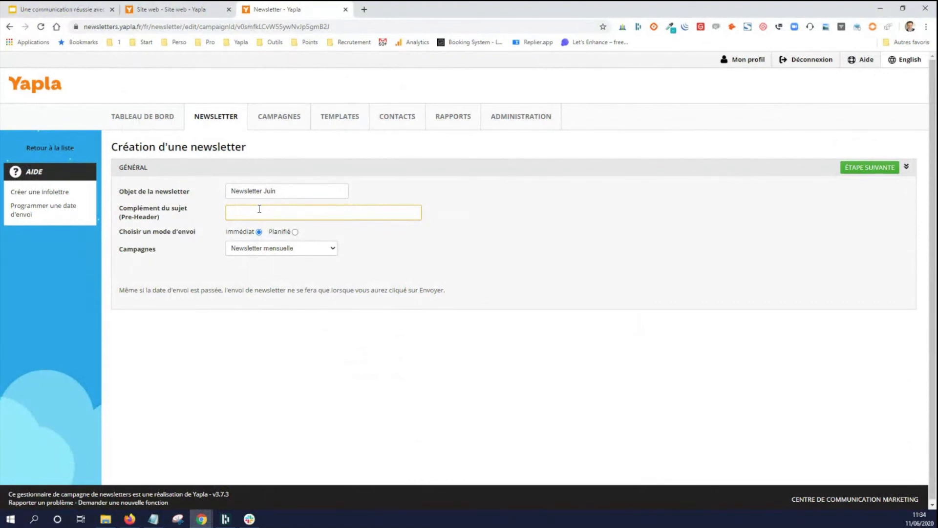
- Enter "nouveaux événements à venir" as the newsletter's pre-header
{"action": "type", "text": "nouveaux événements à venir"}
- Set the sending mode to Immédiat with the "Newsletter mensuelle" campaign and proceed to the newsletter's next stage
{"action": "left_click", "coordinate": [295, 233]}
{"action": "left_click", "coordinate": [259, 232]}
{"action": "left_click", "coordinate": [270, 251]}
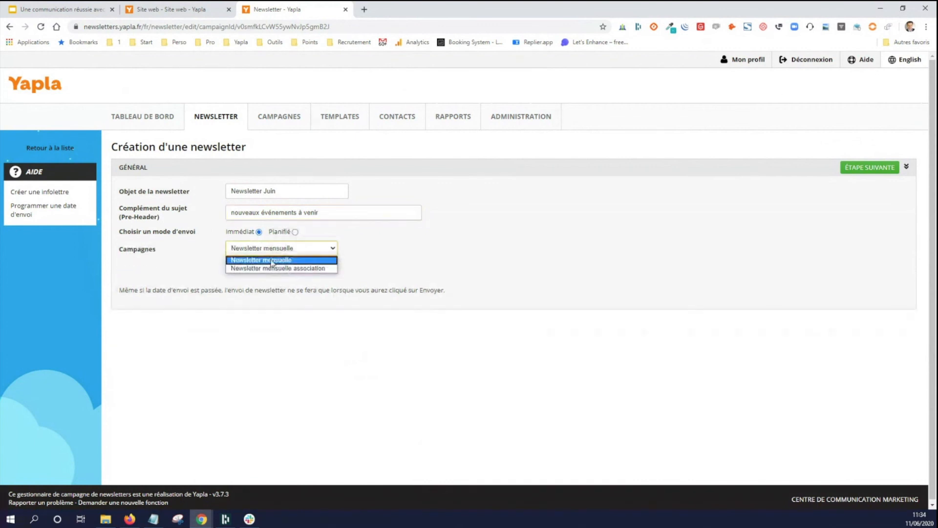
{"action": "left_click", "coordinate": [427, 259]}
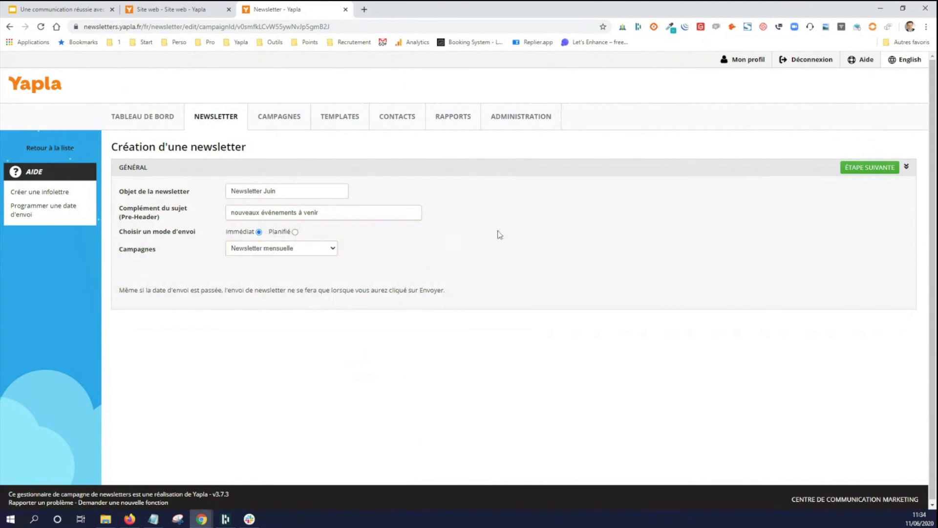
{"action": "left_click", "coordinate": [851, 170]}
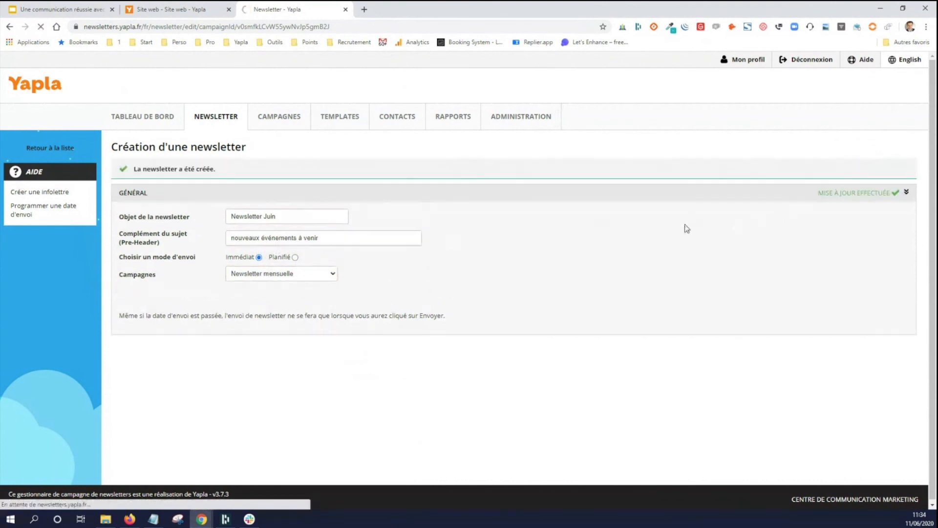
- Review the new newsletter's general settings, style and content zones before sending
{"action": "left_click", "coordinate": [332, 171]}
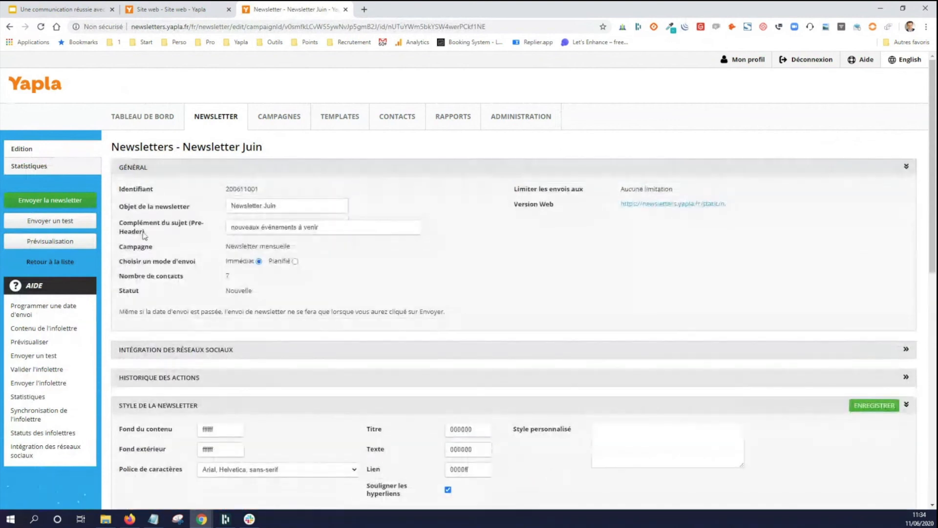
{"action": "left_click", "coordinate": [410, 168]}
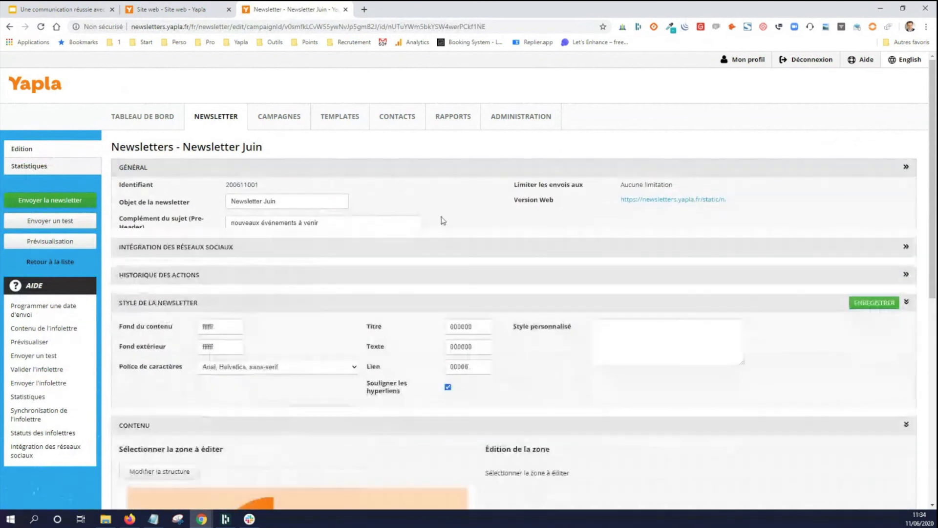
{"action": "scroll", "coordinate": [263, 303], "scroll_direction": "down", "scroll_amount": 2}
{"action": "scroll", "coordinate": [260, 279], "scroll_direction": "down", "scroll_amount": 5}
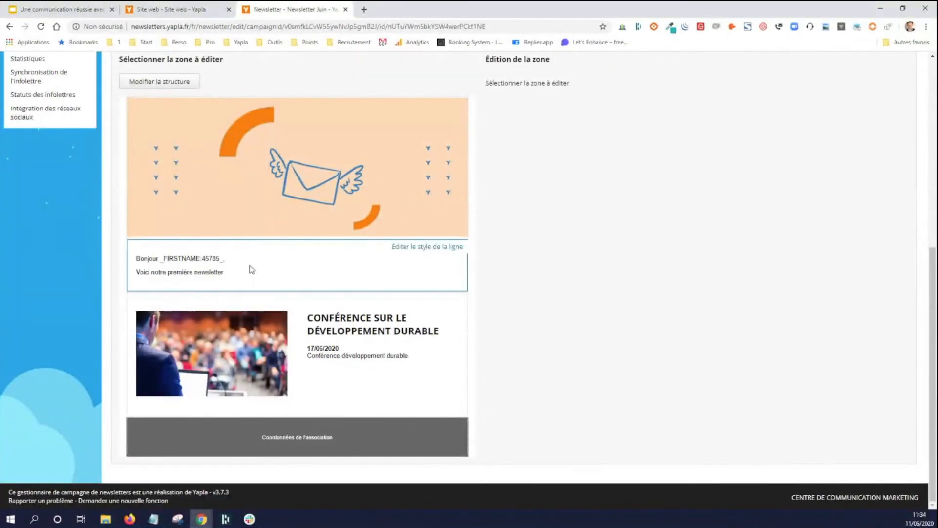
{"action": "scroll", "coordinate": [285, 289], "scroll_direction": "up", "scroll_amount": 3}
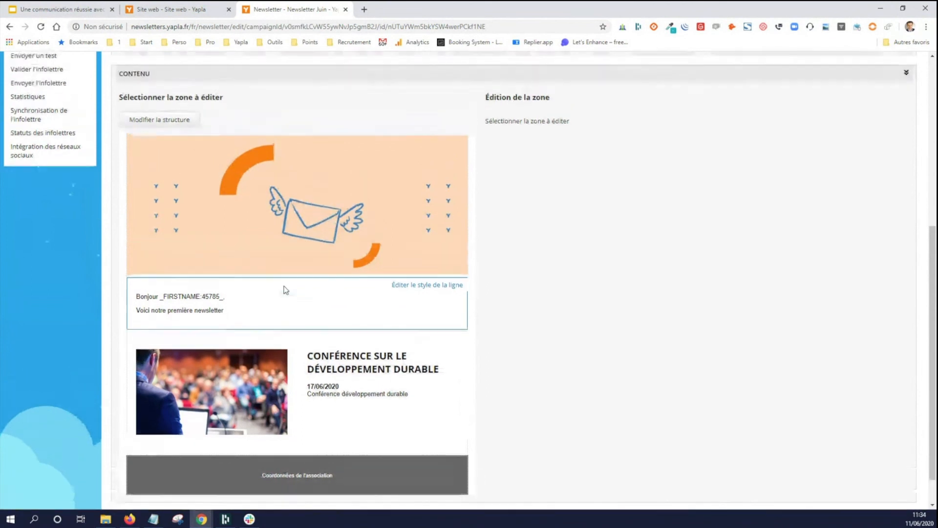
{"action": "scroll", "coordinate": [285, 290], "scroll_direction": "up", "scroll_amount": 3}
{"action": "scroll", "coordinate": [222, 300], "scroll_direction": "down", "scroll_amount": 1}
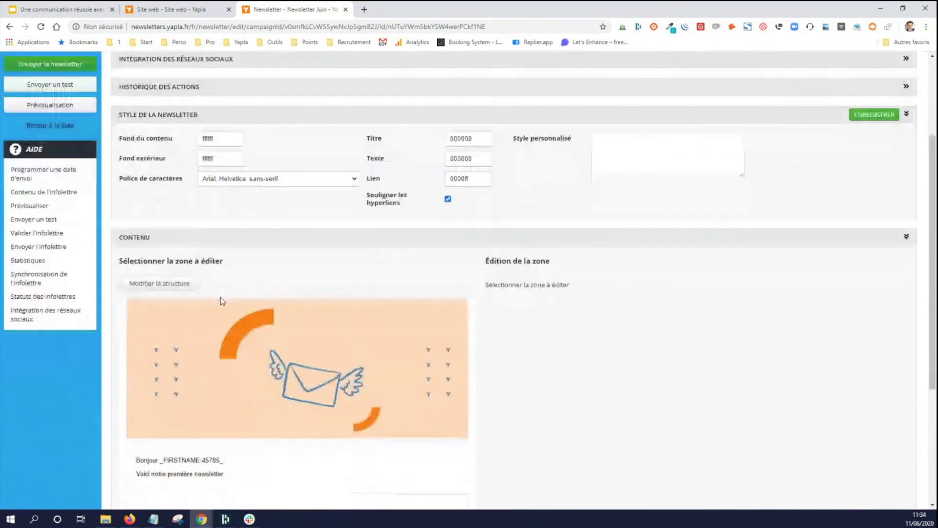
{"action": "scroll", "coordinate": [222, 312], "scroll_direction": "up", "scroll_amount": 1}
{"action": "scroll", "coordinate": [222, 312], "scroll_direction": "up", "scroll_amount": 3}
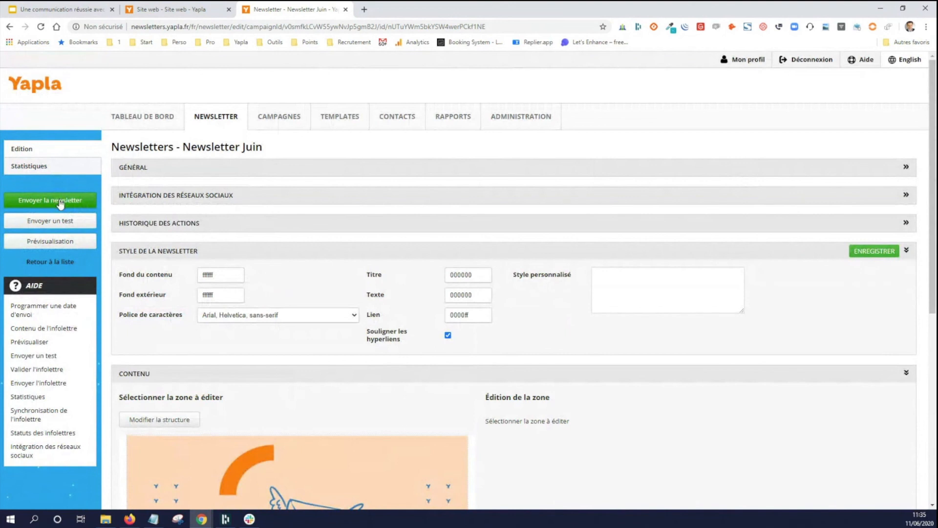
- Send the "Newsletter Juin" newsletter to its contacts and confirm the immediate sending
{"action": "left_click", "coordinate": [61, 204]}
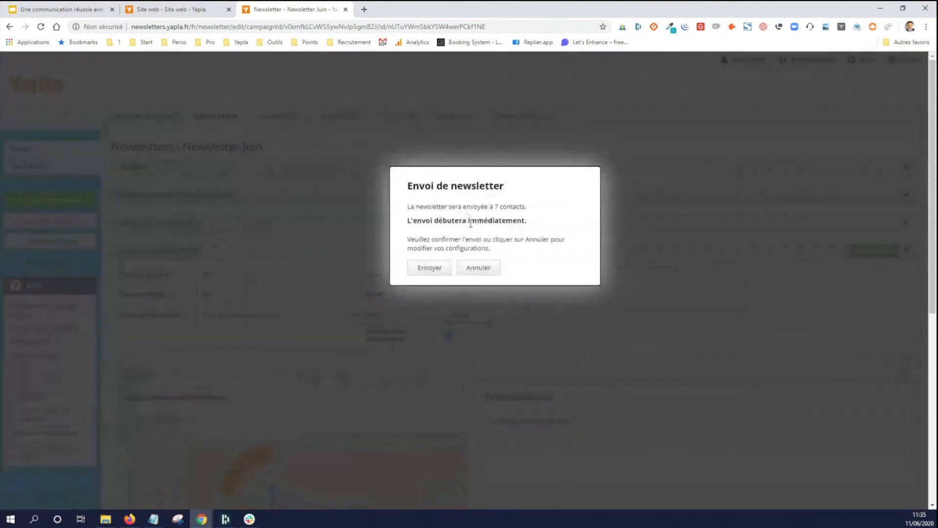
{"action": "left_click_drag", "start_coordinate": [445, 207], "coordinate": [543, 209]}
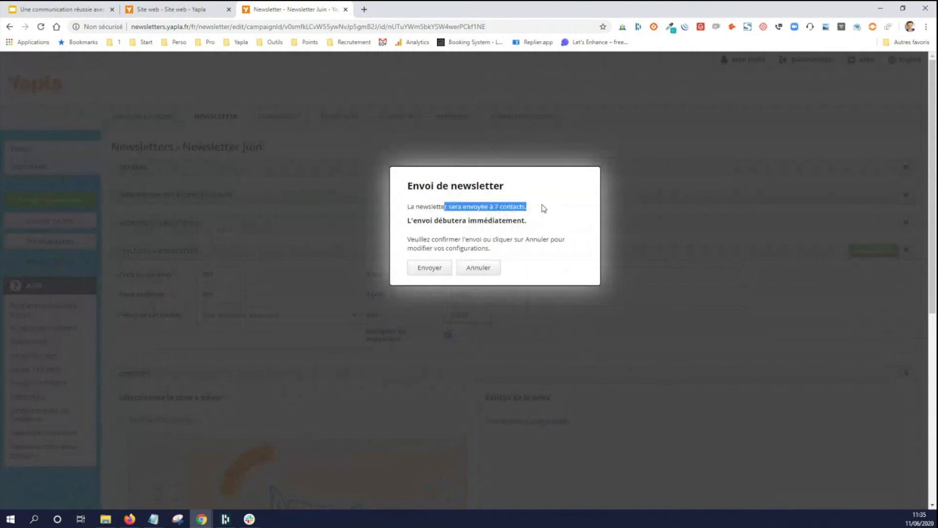
{"action": "left_click", "coordinate": [542, 209]}
{"action": "left_click", "coordinate": [434, 270]}
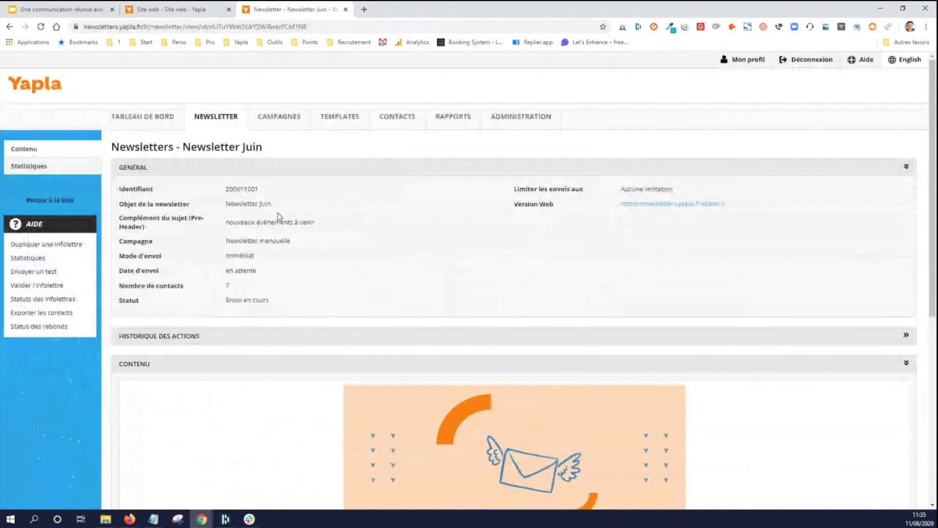
- Look over the sent newsletter's details and content, and examine its statistics with the link trackers
{"action": "scroll", "coordinate": [279, 217], "scroll_direction": "down", "scroll_amount": 1}
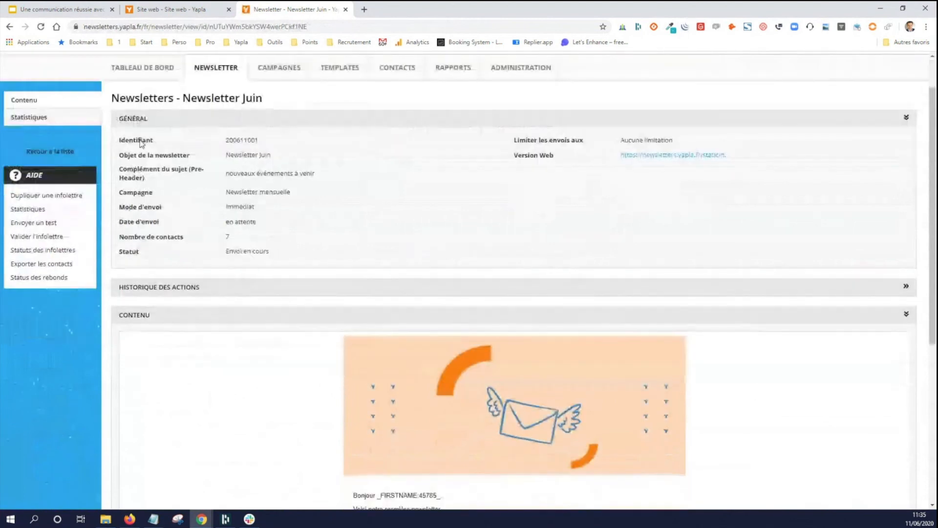
{"action": "scroll", "coordinate": [206, 247], "scroll_direction": "down", "scroll_amount": 1}
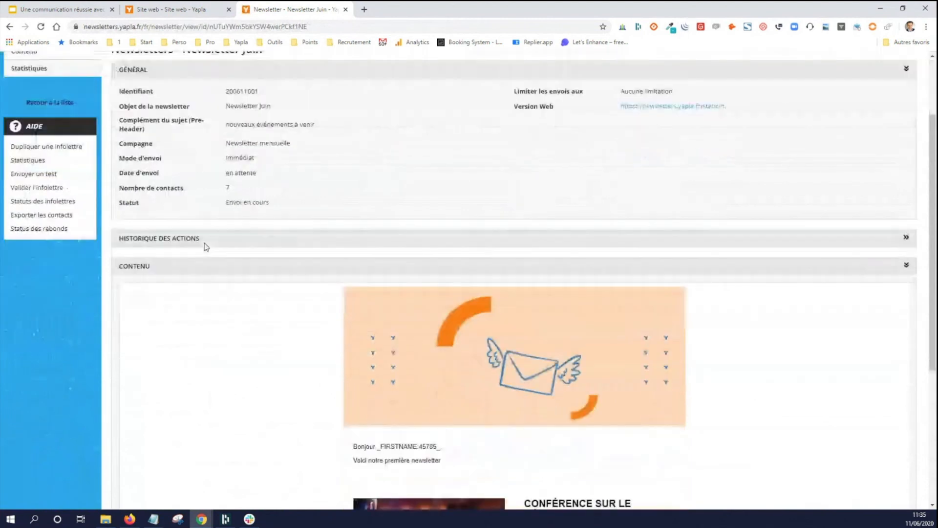
{"action": "scroll", "coordinate": [207, 247], "scroll_direction": "down", "scroll_amount": 4}
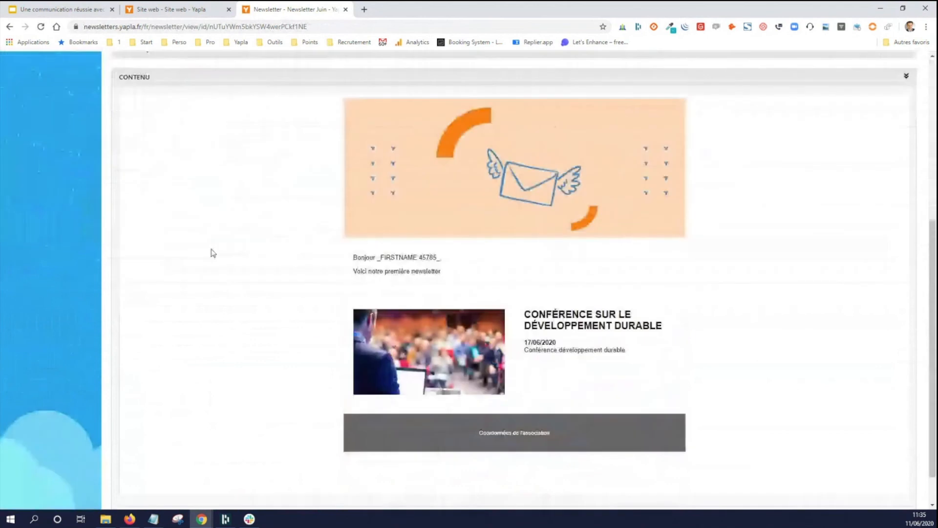
{"action": "scroll", "coordinate": [212, 252], "scroll_direction": "up", "scroll_amount": 6}
{"action": "left_click", "coordinate": [75, 171]}
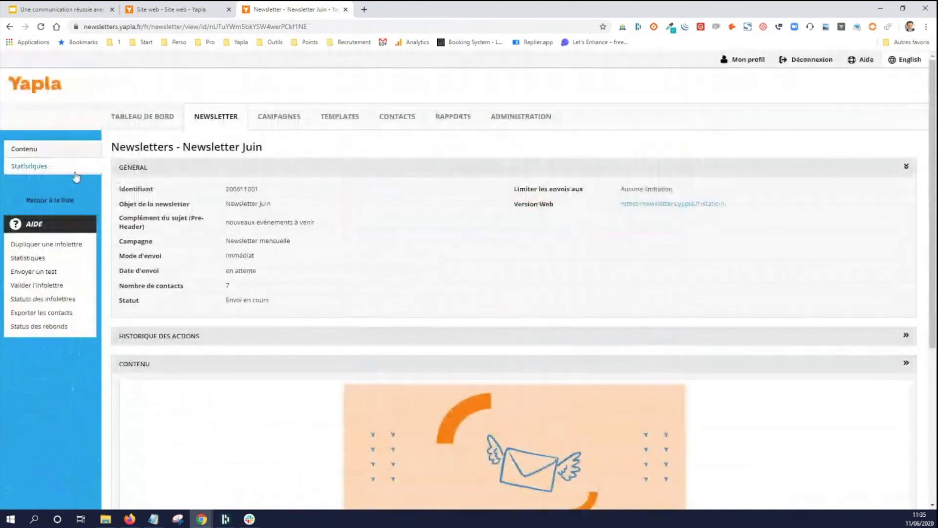
{"action": "scroll", "coordinate": [292, 258], "scroll_direction": "down", "scroll_amount": 1}
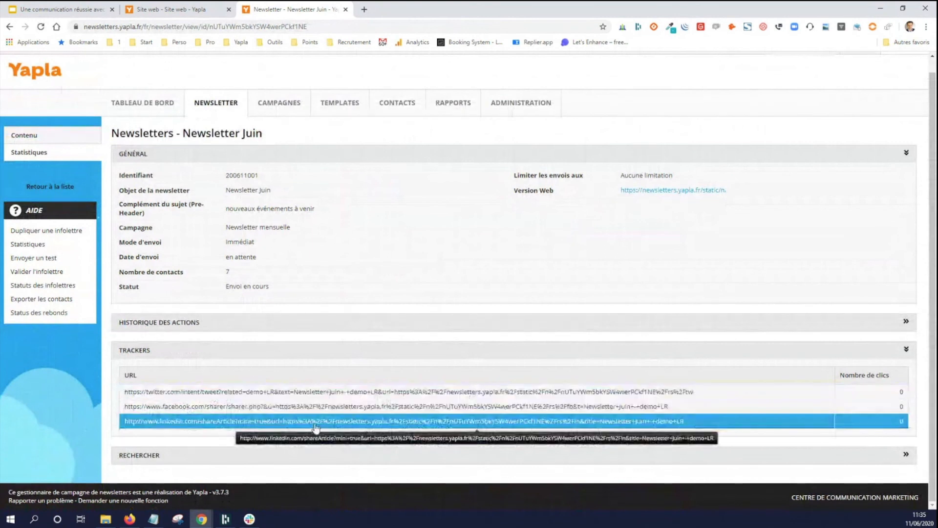
- Search the newsletter's statistics for recipients with the status "Emails ouverts"
{"action": "left_click", "coordinate": [302, 460]}
{"action": "scroll", "coordinate": [331, 391], "scroll_direction": "down", "scroll_amount": 2}
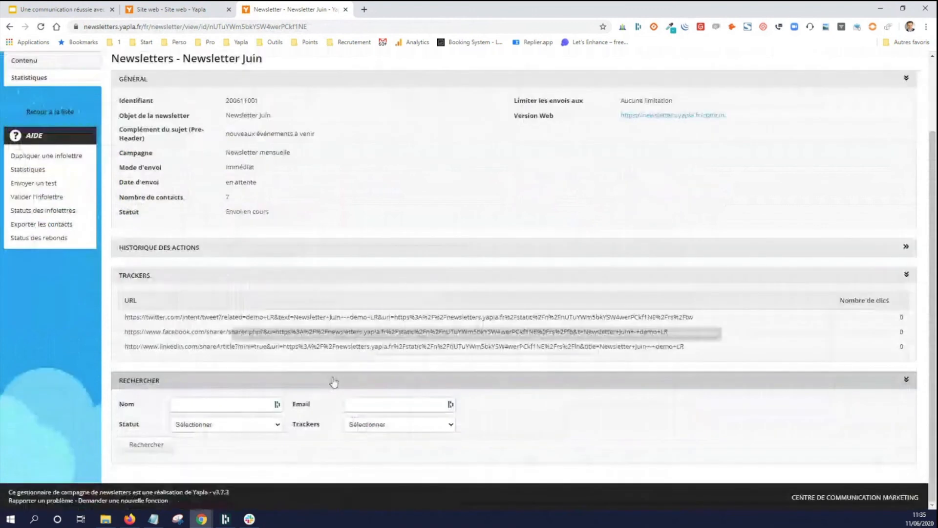
{"action": "left_click", "coordinate": [251, 424]}
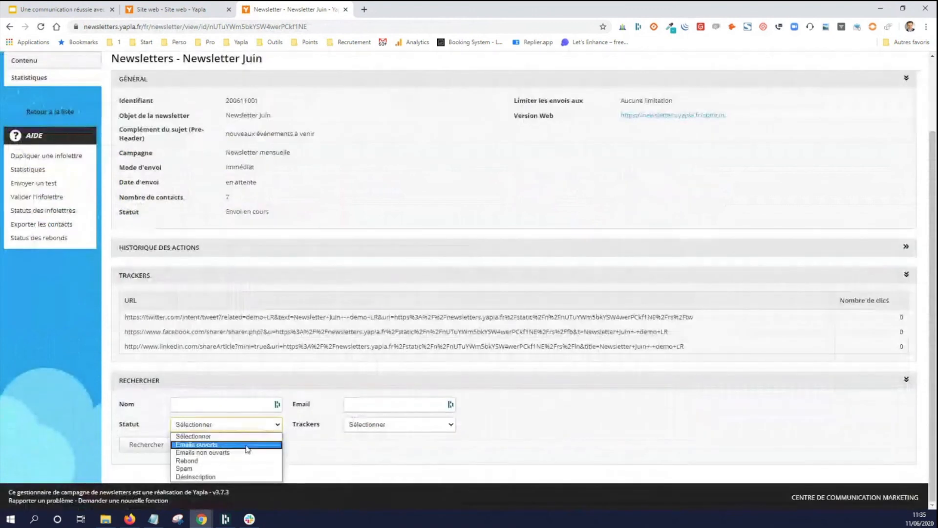
{"action": "left_click", "coordinate": [246, 446]}
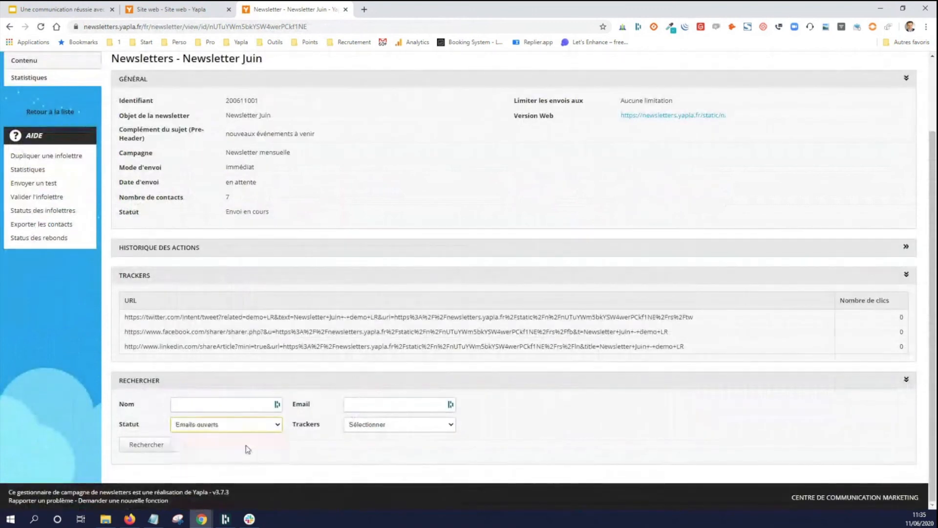
{"action": "left_click", "coordinate": [241, 430]}
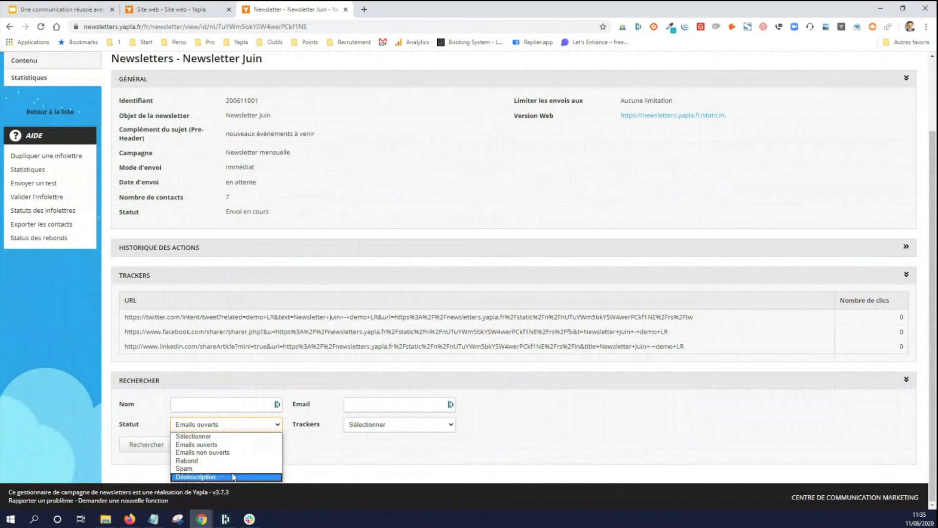
{"action": "left_click", "coordinate": [196, 446]}
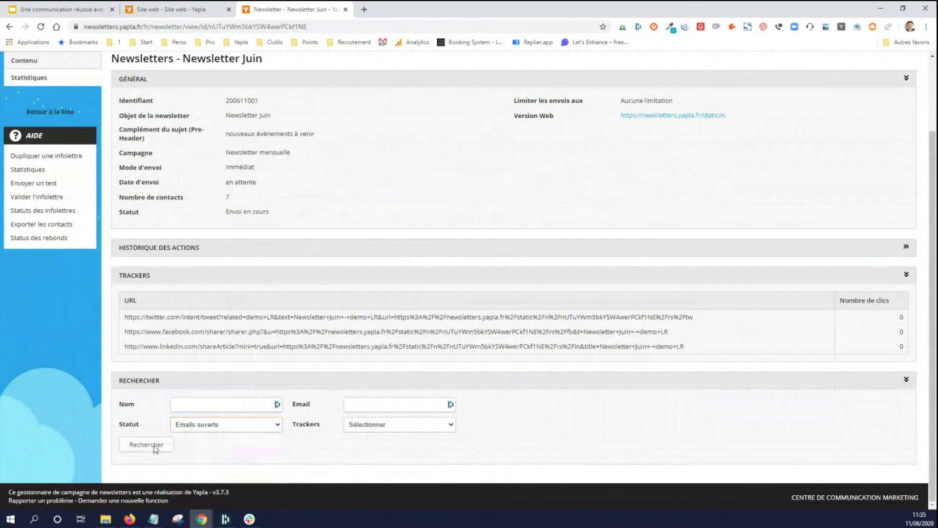
{"action": "left_click", "coordinate": [146, 445]}
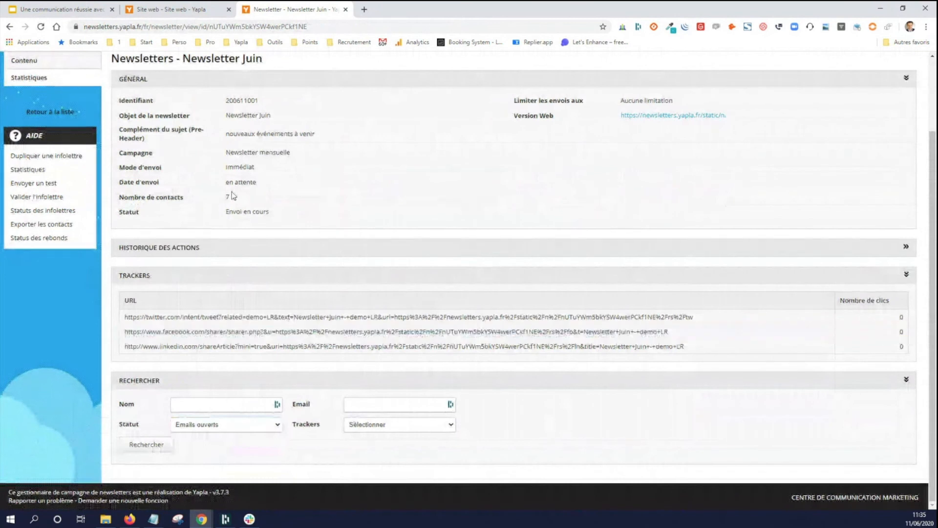
- Go to the dashboard to view the results of the latest newsletter sends
{"action": "scroll", "coordinate": [175, 183], "scroll_direction": "up", "scroll_amount": 2}
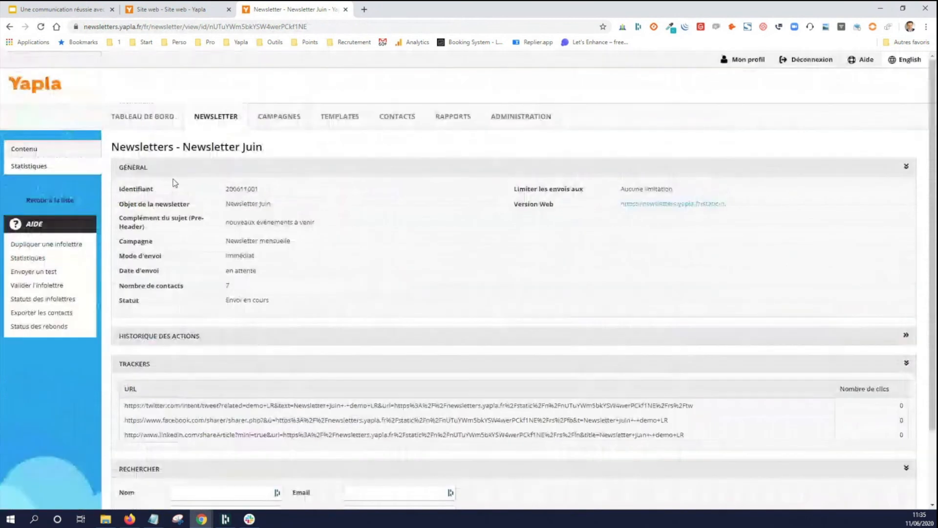
{"action": "left_click", "coordinate": [142, 118]}
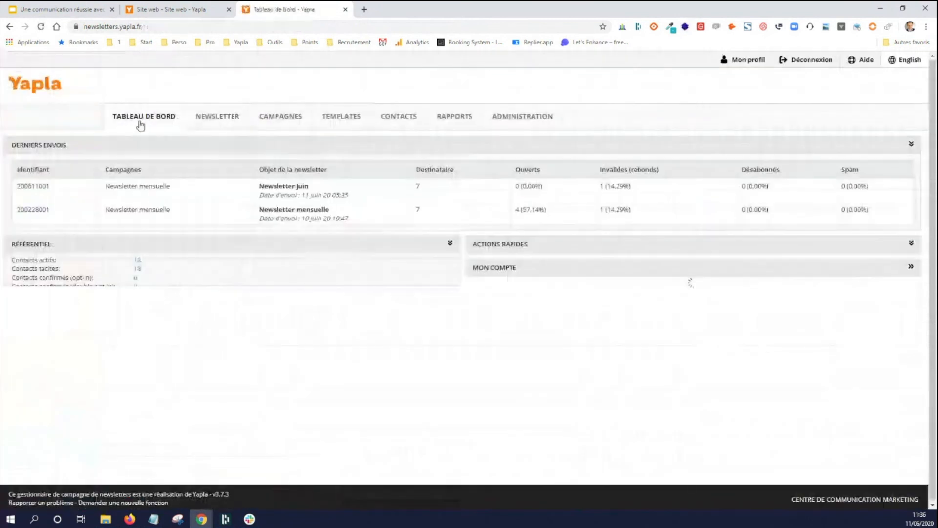